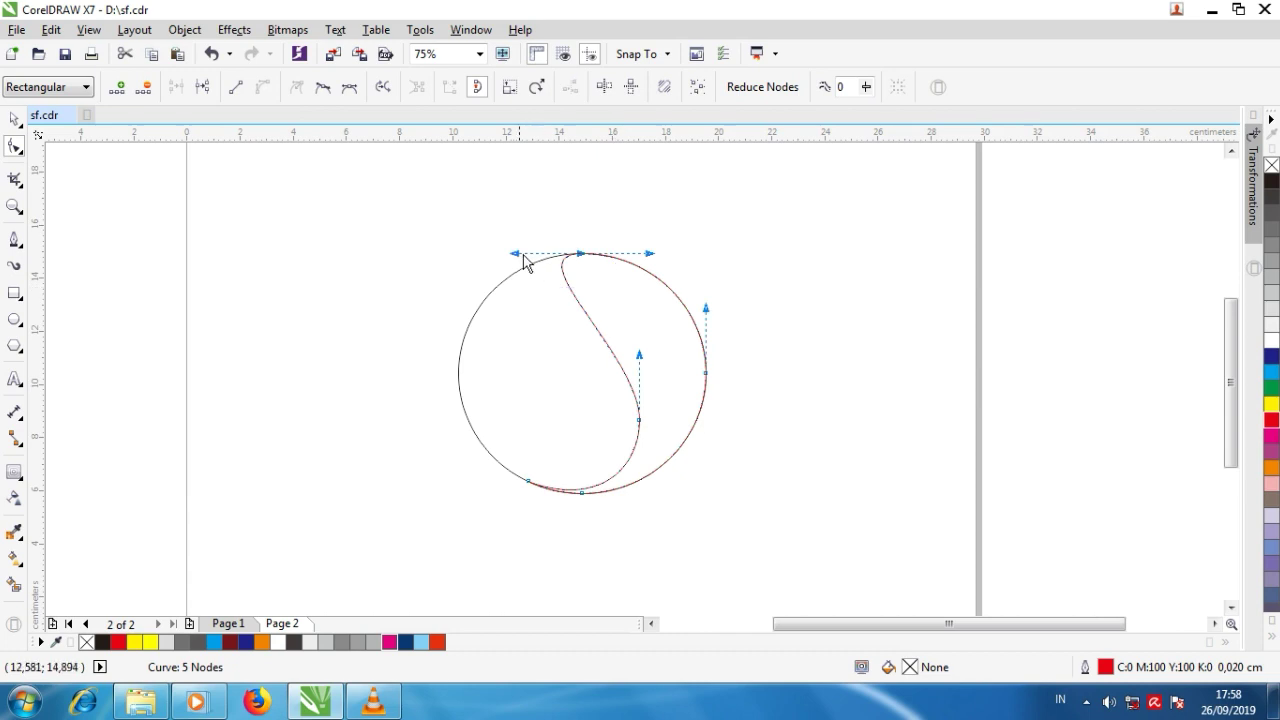
Step: Replace the red curve's top node with a cusp on the circle's upper-right edge and bend its inner side into an S-curve
double_click(618, 260)
click(297, 88)
double_click(582, 255)
click(617, 259)
drag(452, 207, 490, 320)
click(640, 420)
drag(643, 469, 686, 465)
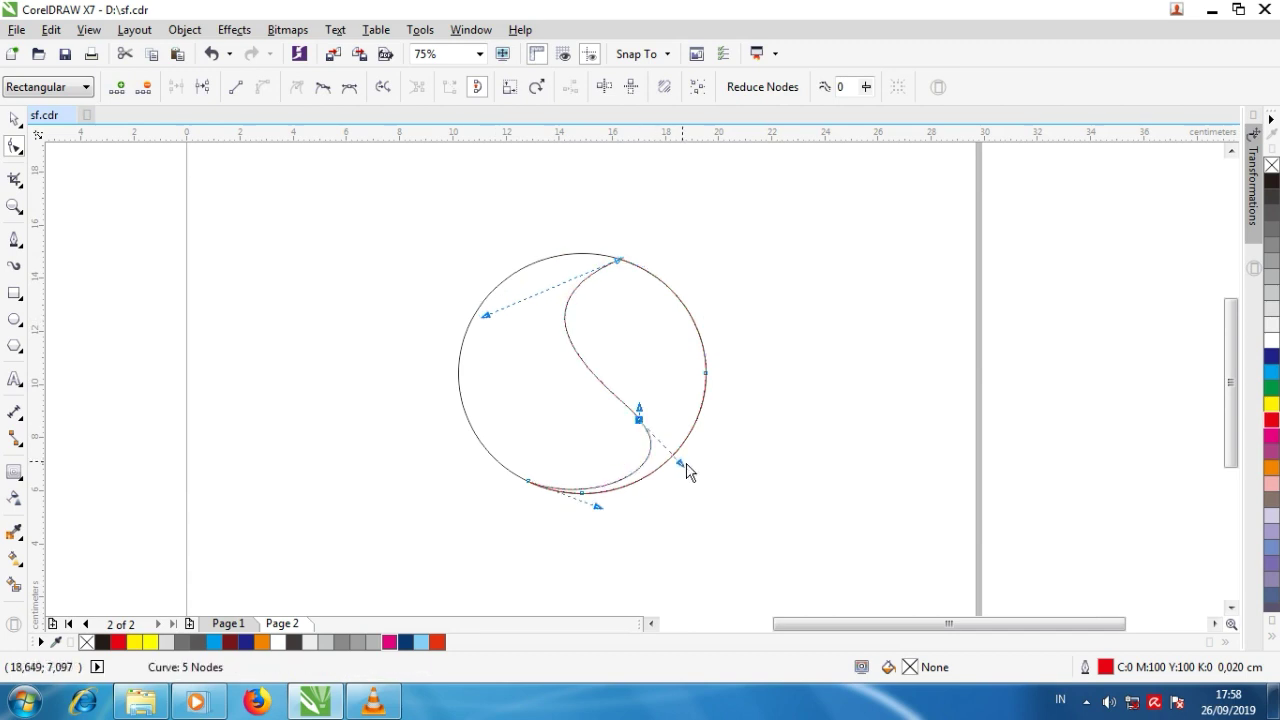
Step: Add a node at the left bend of the red curve and smooth the bend around it
double_click(568, 334)
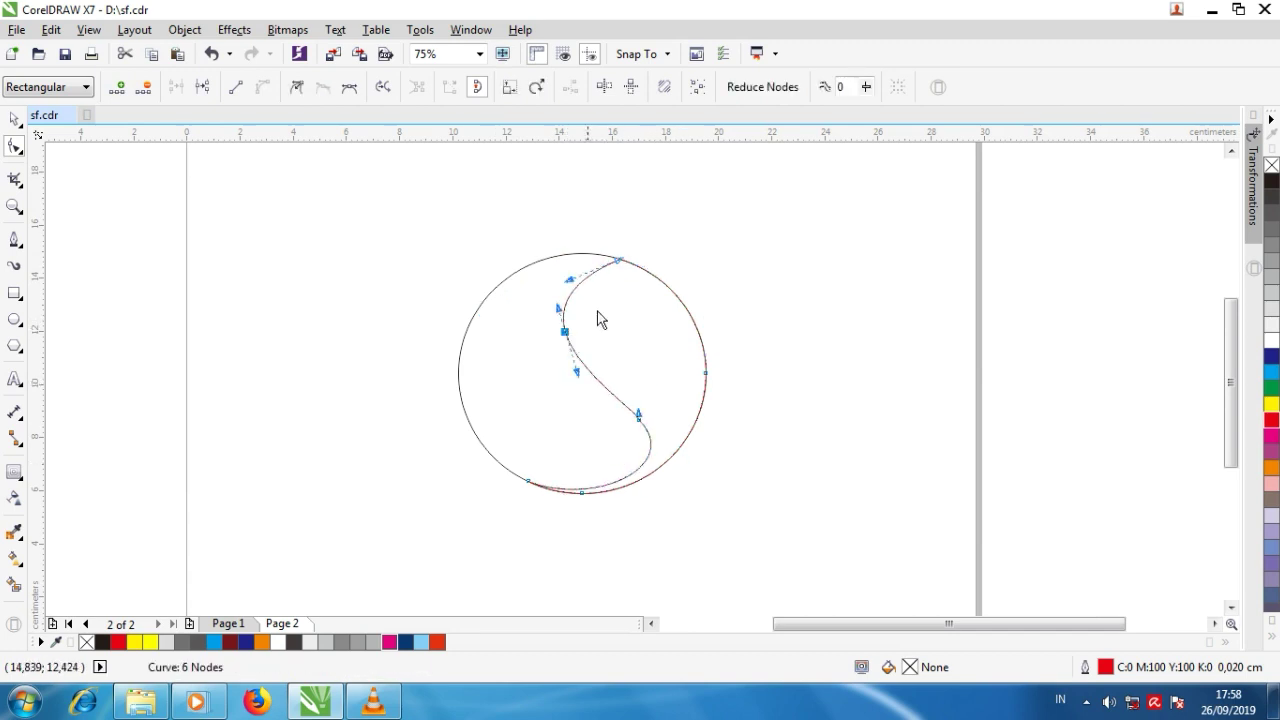
scroll(600, 317, up, 2)
drag(548, 272, 507, 277)
drag(590, 278, 611, 281)
scroll(649, 308, down, 1)
Step: Redistribute the nodes on the red curve's left side to its upper bend, middle and lower bend
double_click(623, 392)
double_click(664, 470)
double_click(661, 427)
double_click(600, 303)
double_click(588, 339)
scroll(668, 352, up, 2)
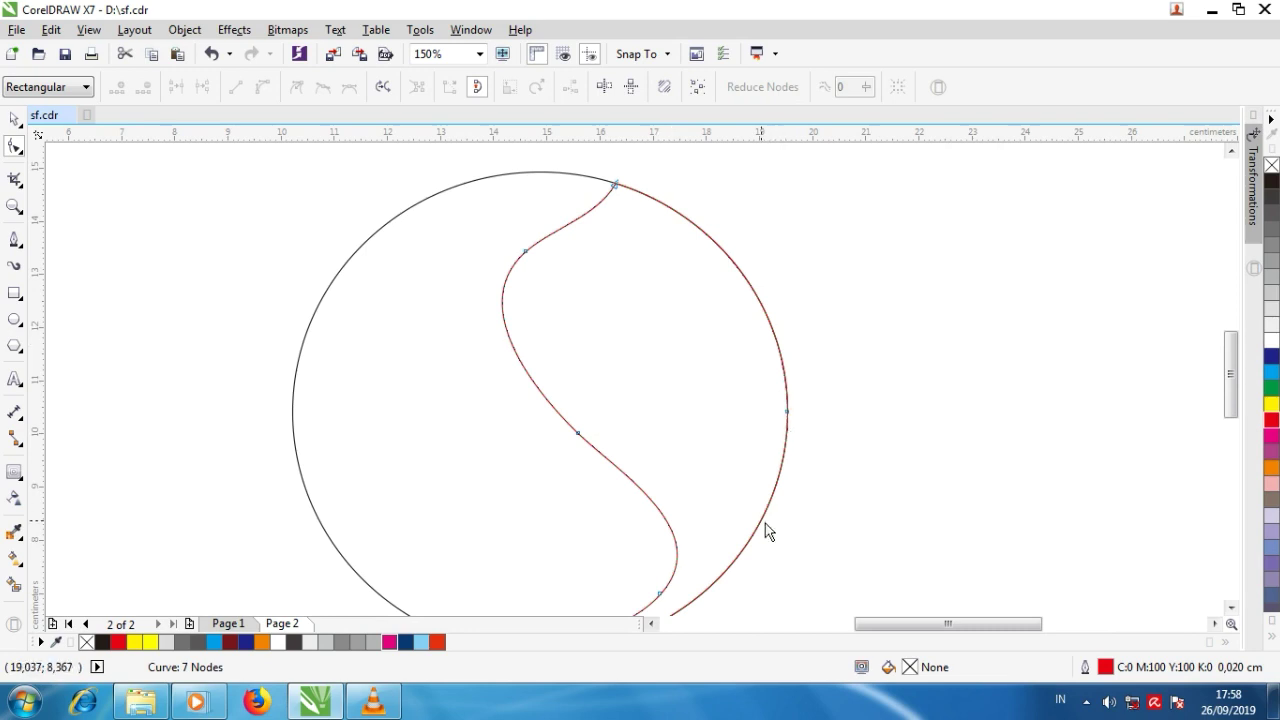
Step: Add a node low on the red shape's right edge and pull the edge above it inward into an S-shaped bend
double_click(772, 497)
drag(788, 412, 591, 310)
drag(716, 213, 693, 247)
double_click(643, 367)
double_click(618, 277)
double_click(590, 309)
double_click(643, 367)
scroll(737, 423, down, 2)
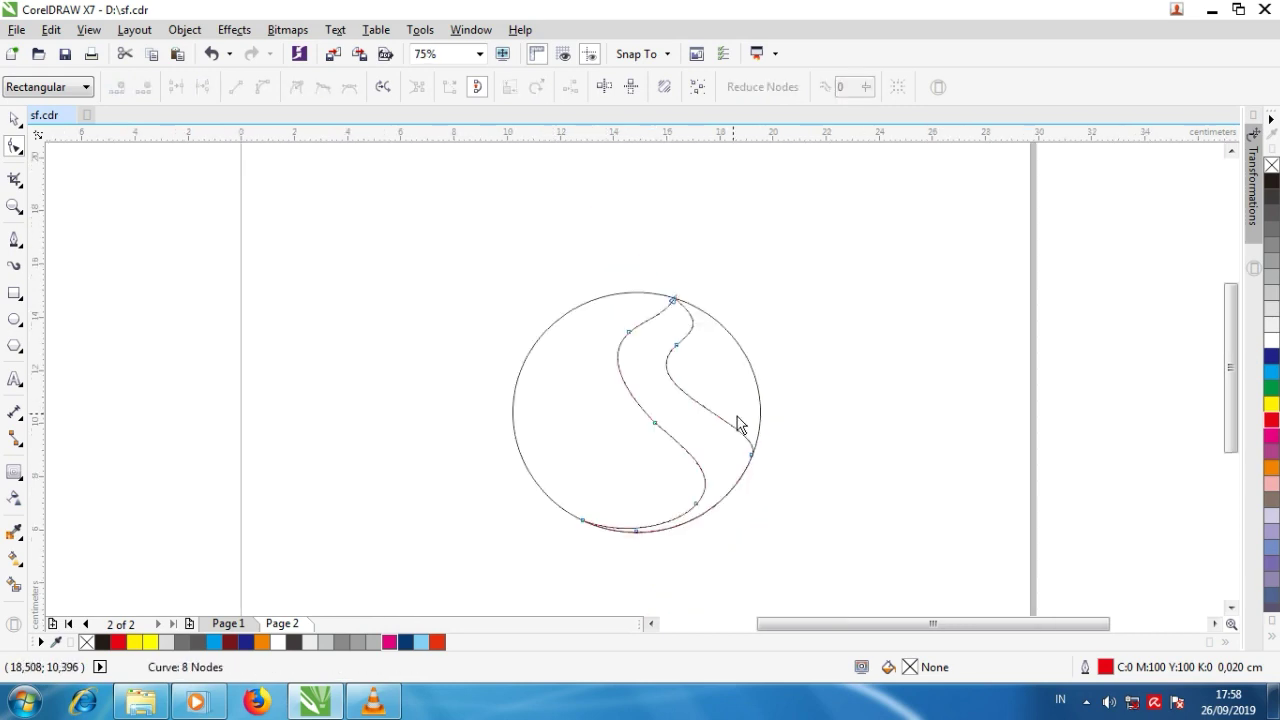
Step: Adjust the middle node's handle on the red shape's left side to refine the upper bend
scroll(697, 380, up, 2)
click(577, 432)
drag(563, 384, 535, 386)
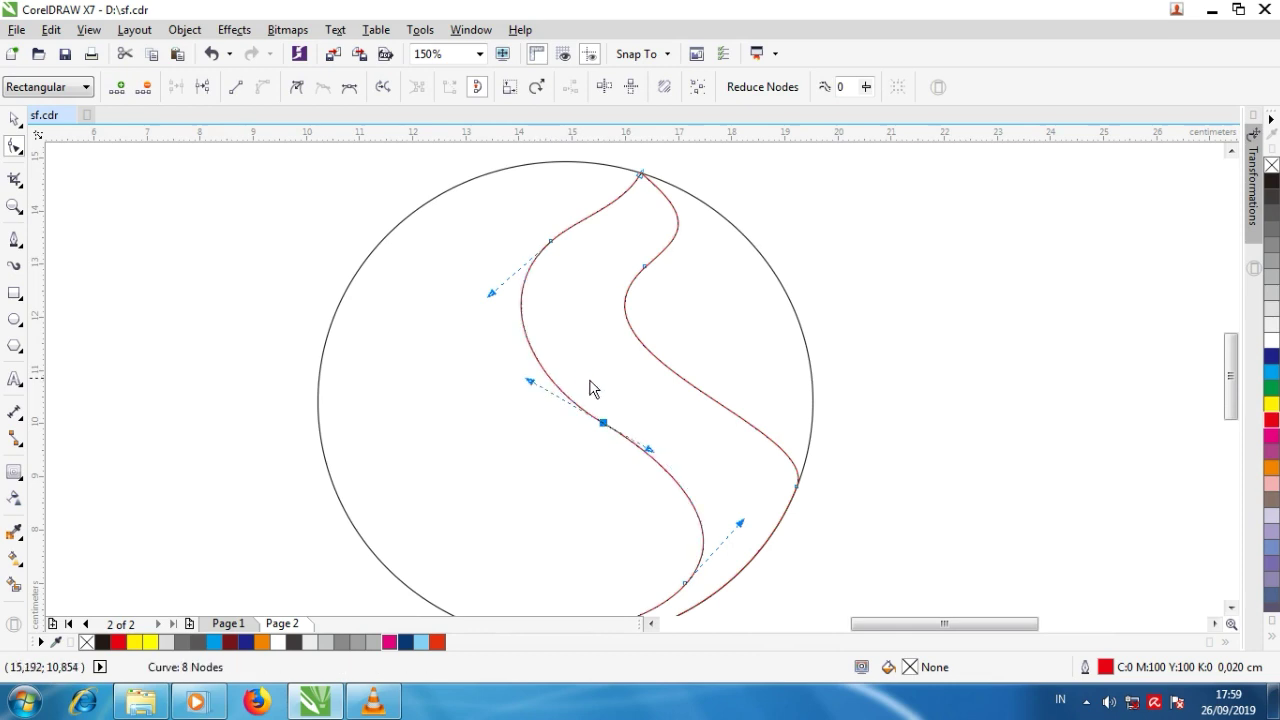
scroll(615, 367, down, 2)
scroll(647, 348, up, 2)
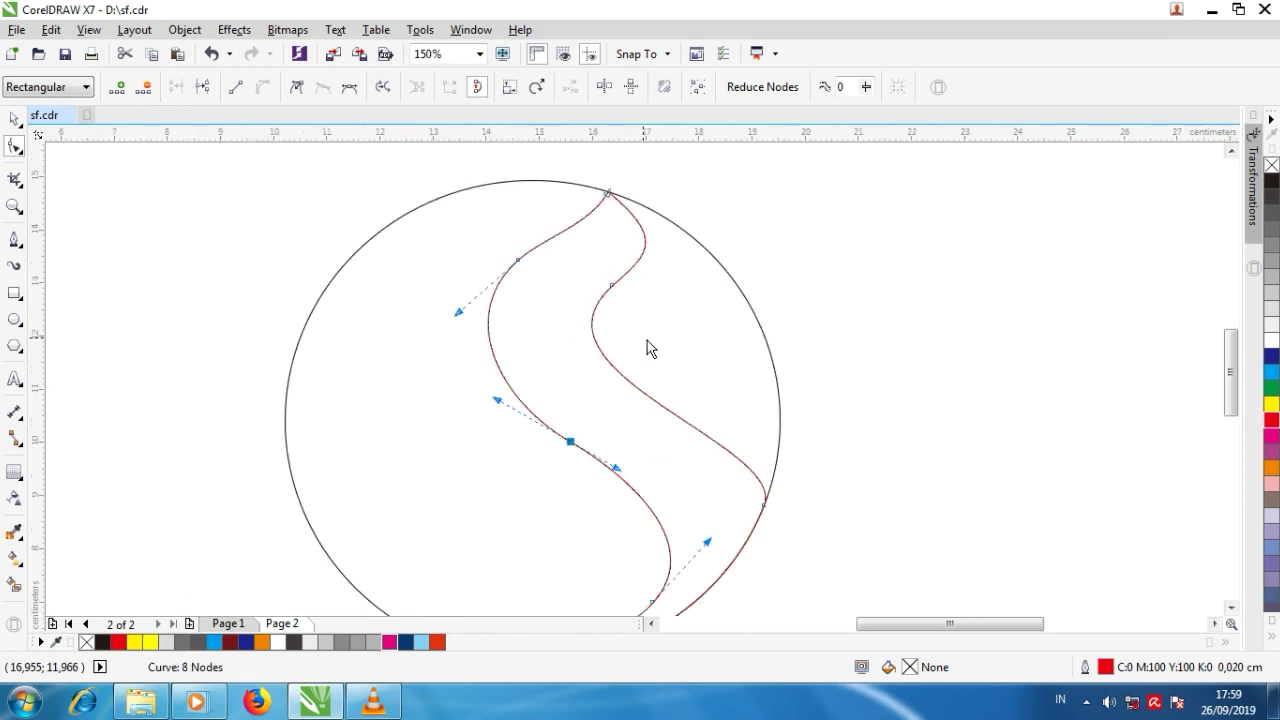
Step: Lower the red shape's top tip to a new node on its left edge, deleting the old tip and the right edge's bend node
double_click(586, 217)
click(610, 192)
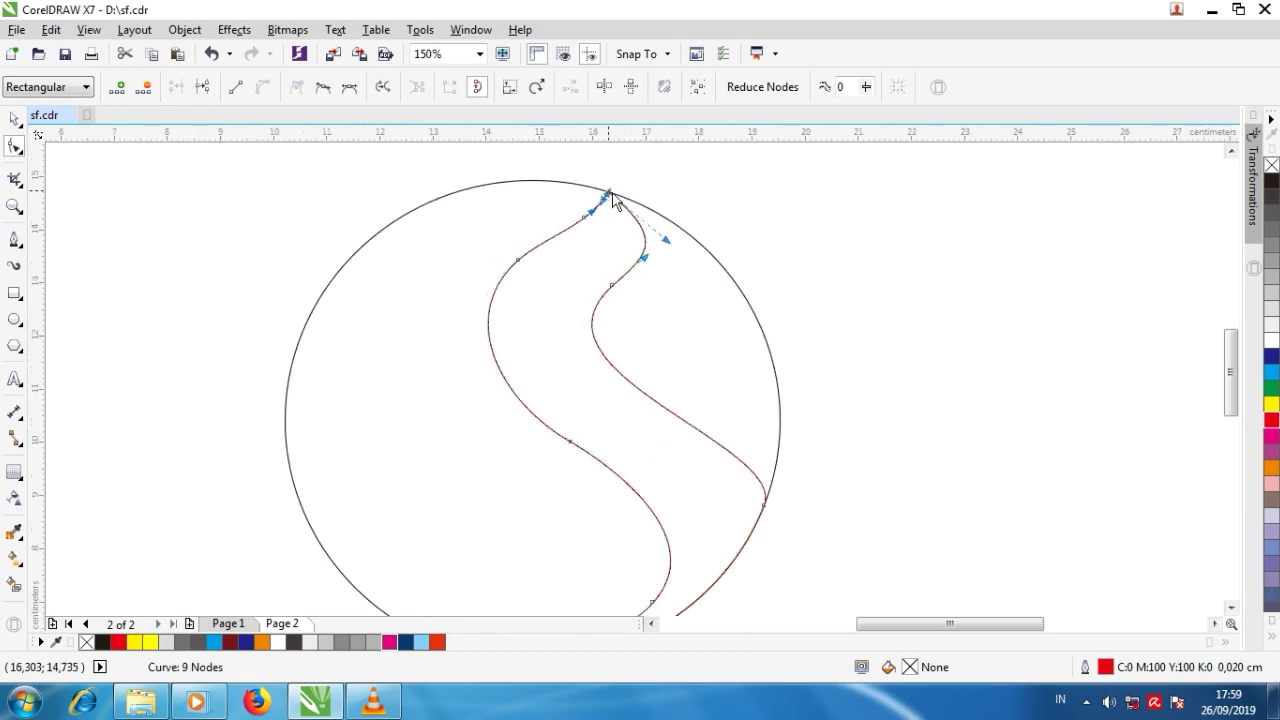
double_click(610, 192)
double_click(612, 285)
click(586, 217)
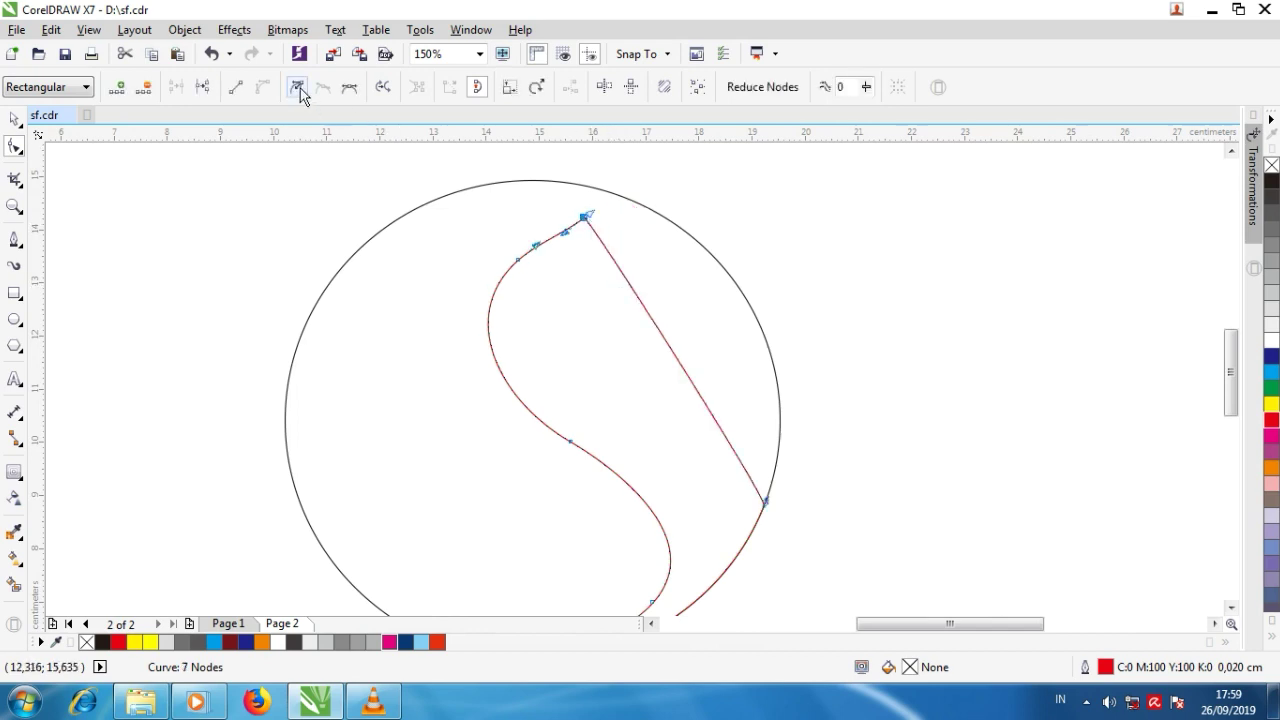
Step: Curve the red shape's straight right edge into a smooth S by adjusting the handles at both ends
drag(598, 220, 541, 281)
drag(770, 504, 803, 388)
drag(541, 281, 527, 302)
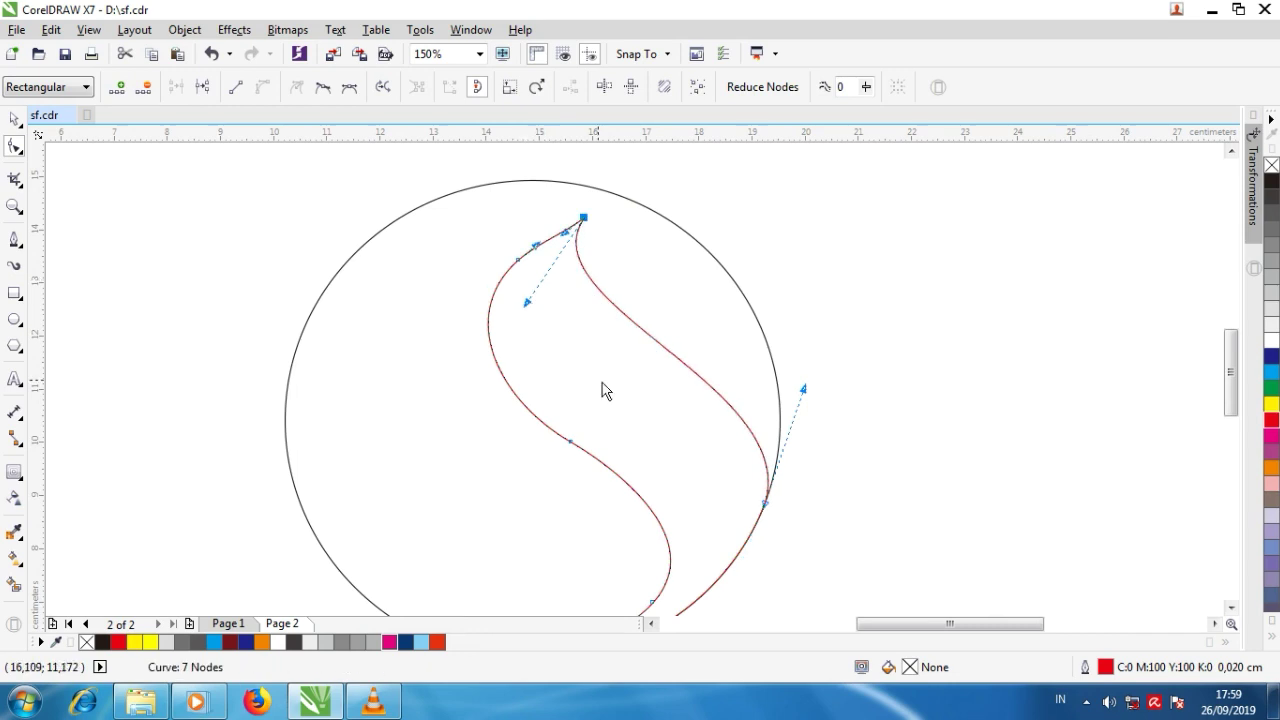
Step: Reposition the middle node on the red shape's left edge by adding new nodes along it and deleting the old ones
scroll(605, 390, down, 2)
double_click(547, 370)
double_click(583, 411)
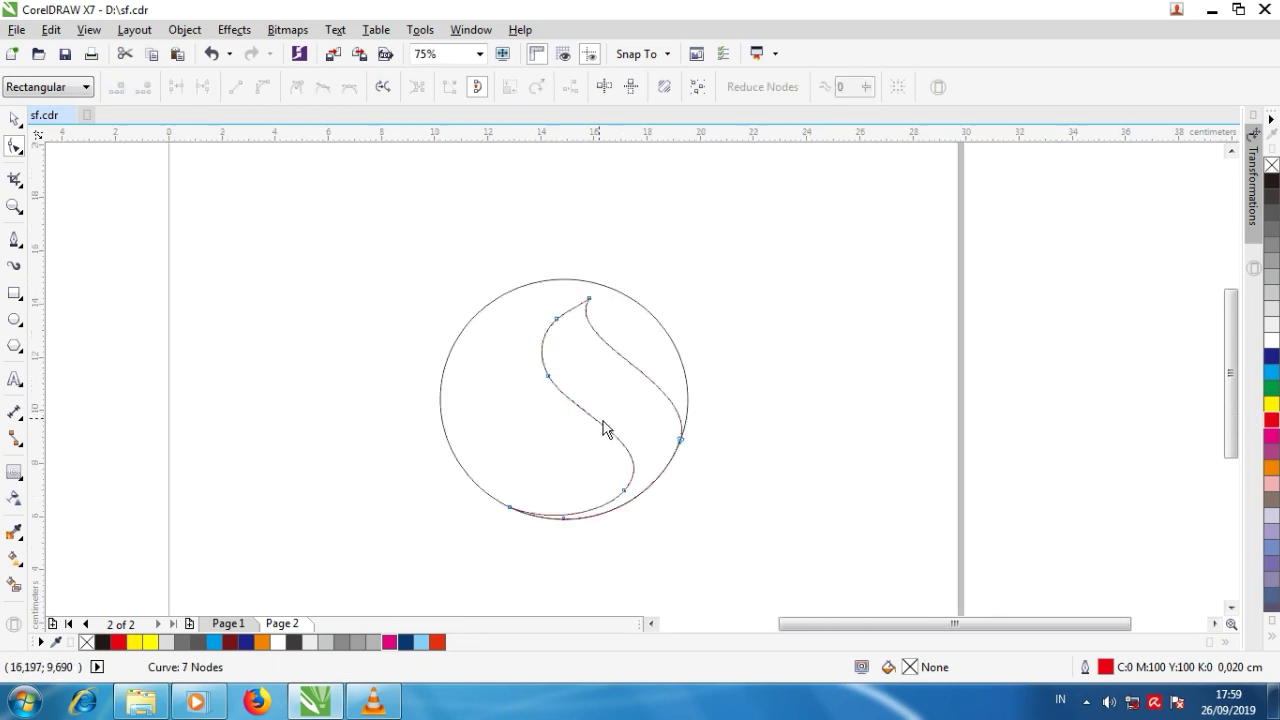
scroll(568, 377, up, 2)
drag(530, 395, 531, 371)
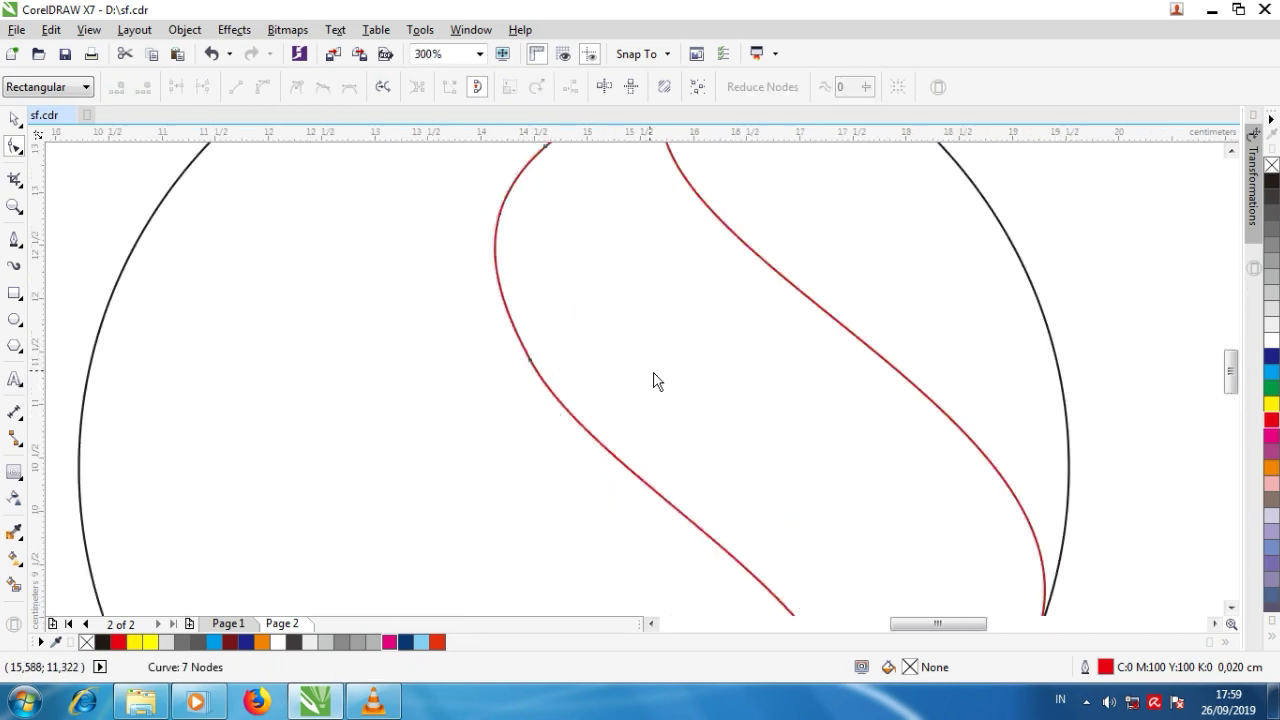
scroll(654, 380, down, 1)
double_click(638, 420)
double_click(637, 420)
scroll(626, 376, down, 1)
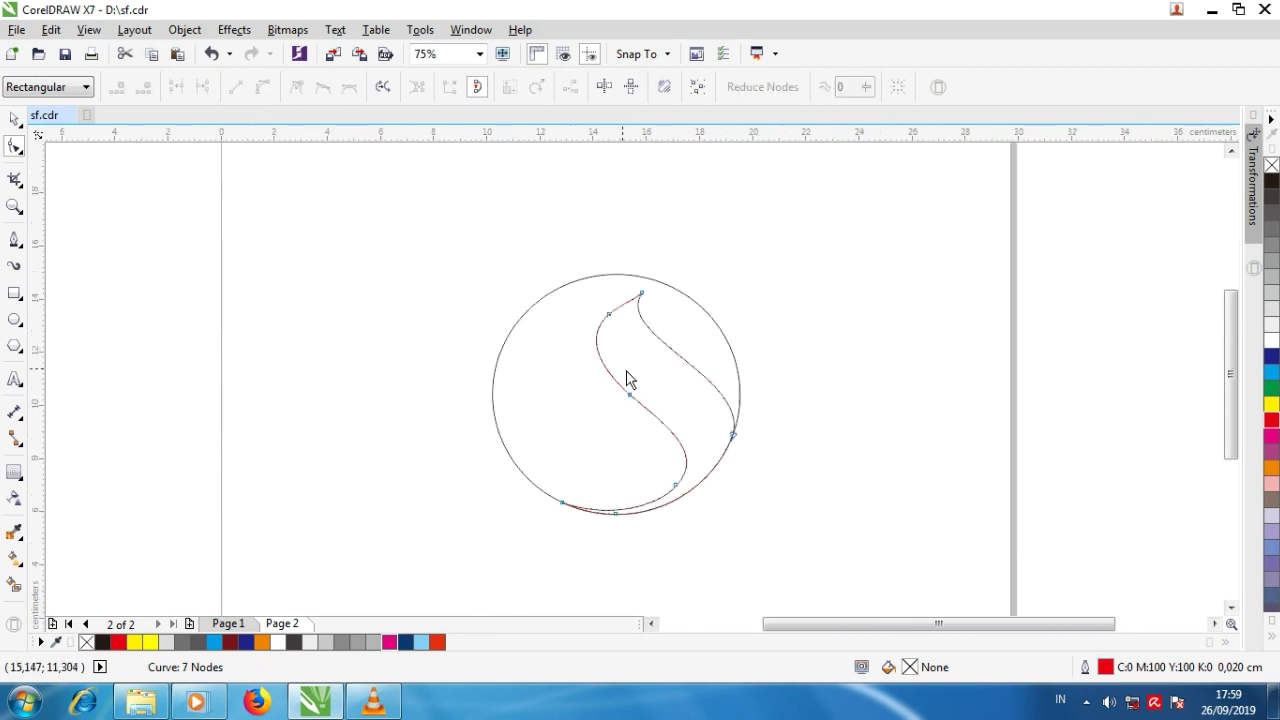
key(space)
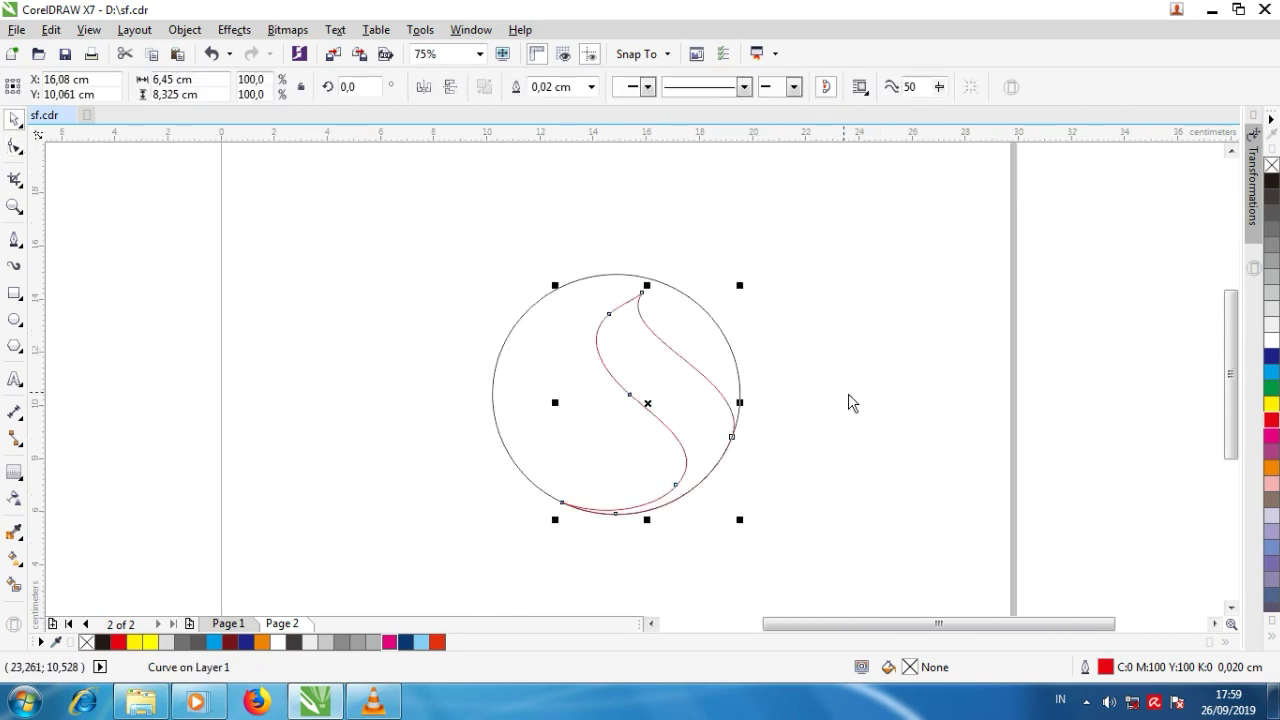
Step: Draw a closed four-node flame shape across the circle's top edge, with its tip above the circle and its tail inside
key(F5)
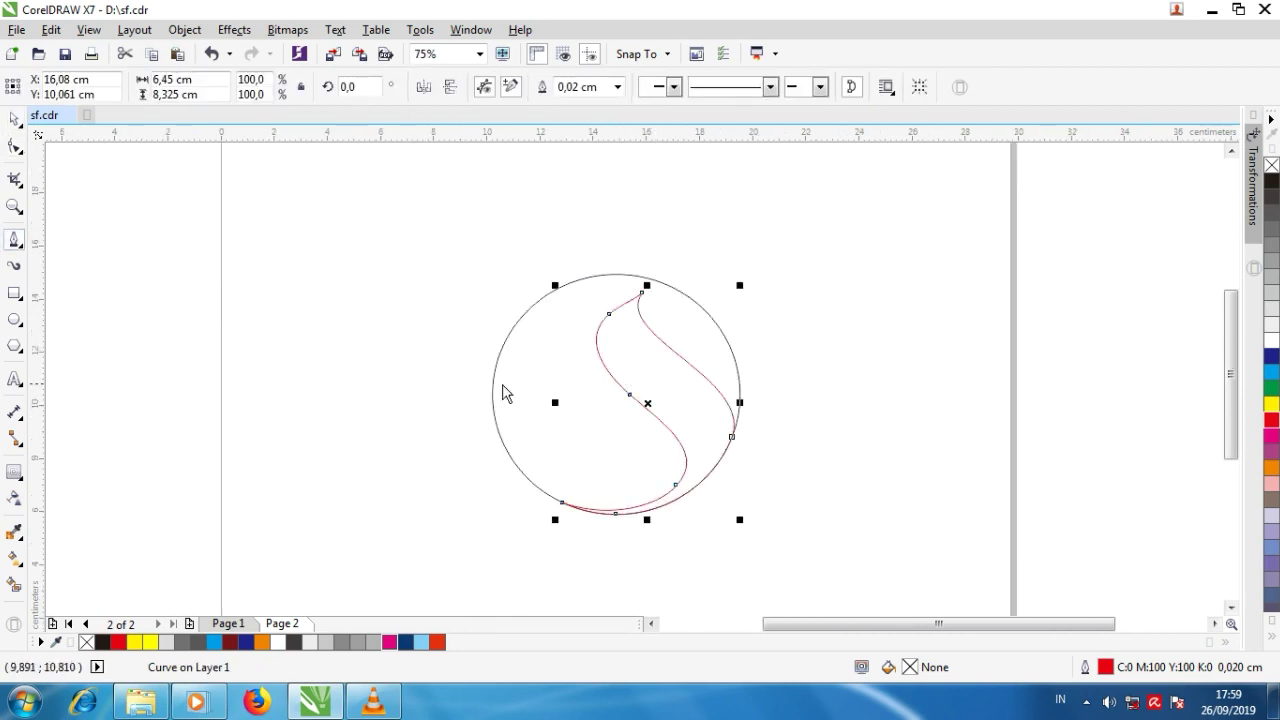
click(590, 360)
drag(635, 275, 735, 239)
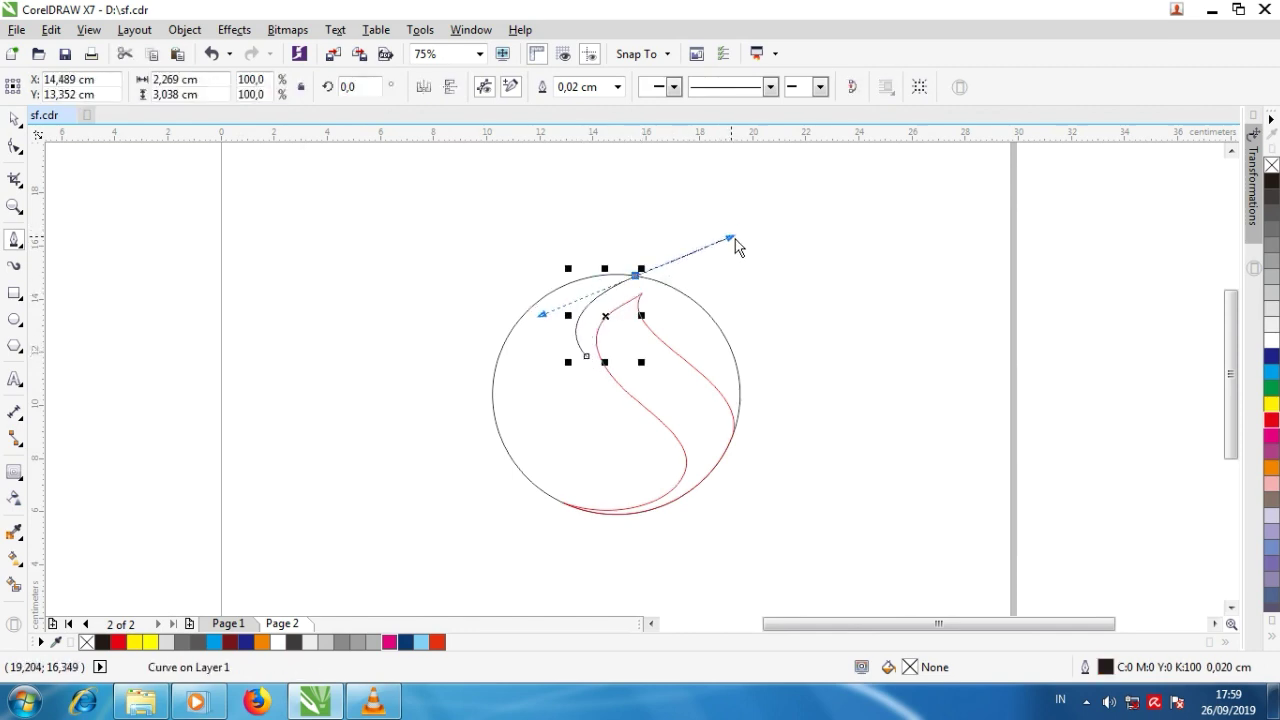
click(637, 274)
mouse_move(627, 194)
mouse_down()
mouse_move(591, 171)
mouse_move(577, 190)
mouse_up()
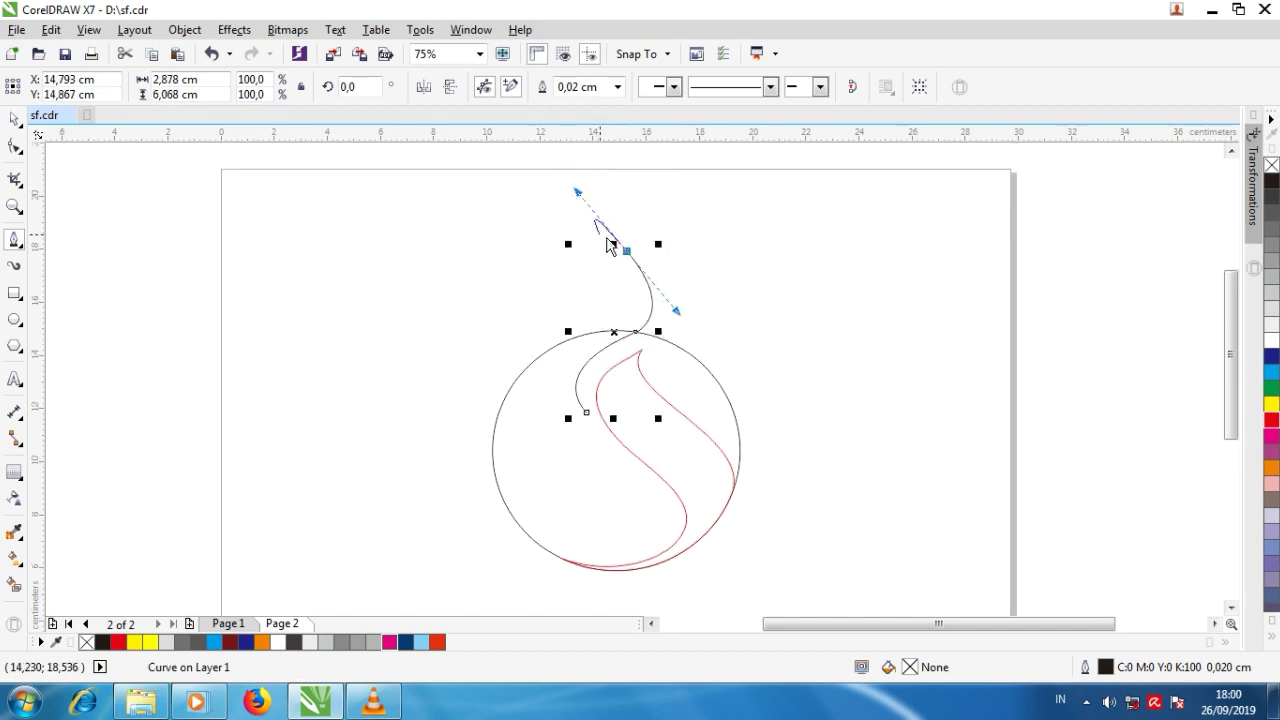
drag(590, 299, 557, 311)
drag(587, 412, 516, 370)
Step: Replace the flame's upper-left node with one lower on the same edge and refine the curve at its lower tip
key(F10)
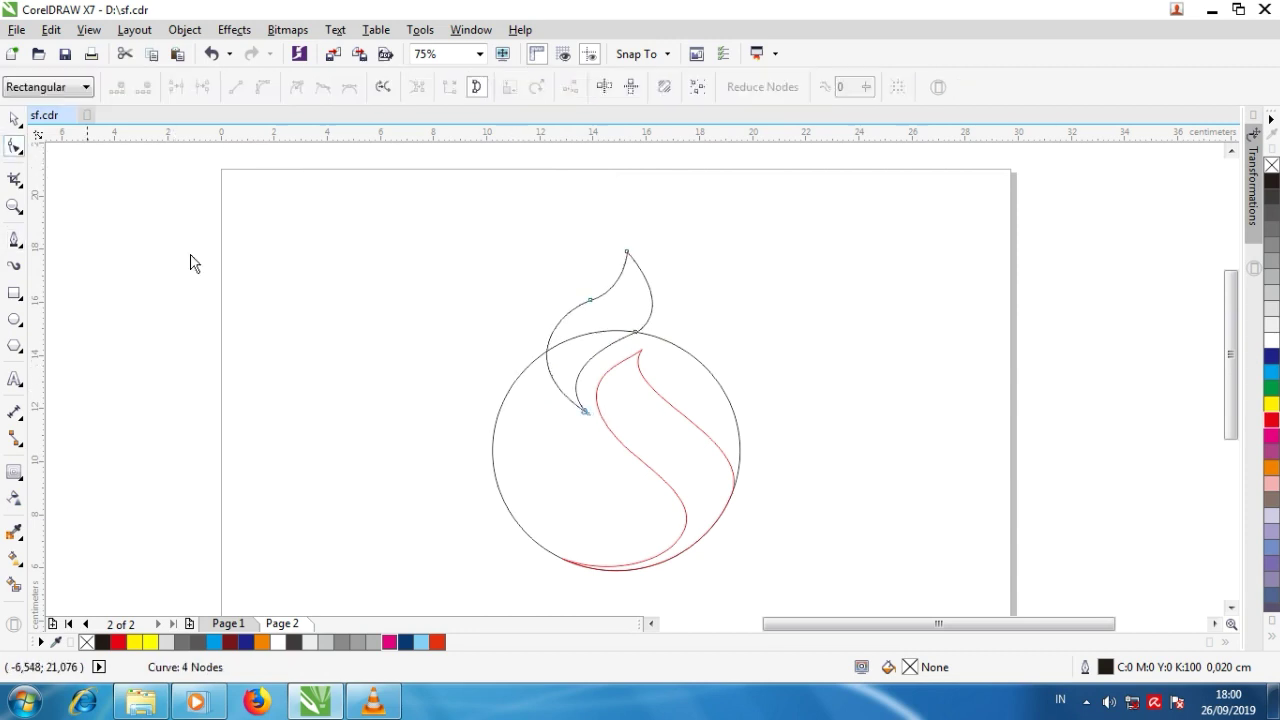
double_click(557, 328)
double_click(591, 300)
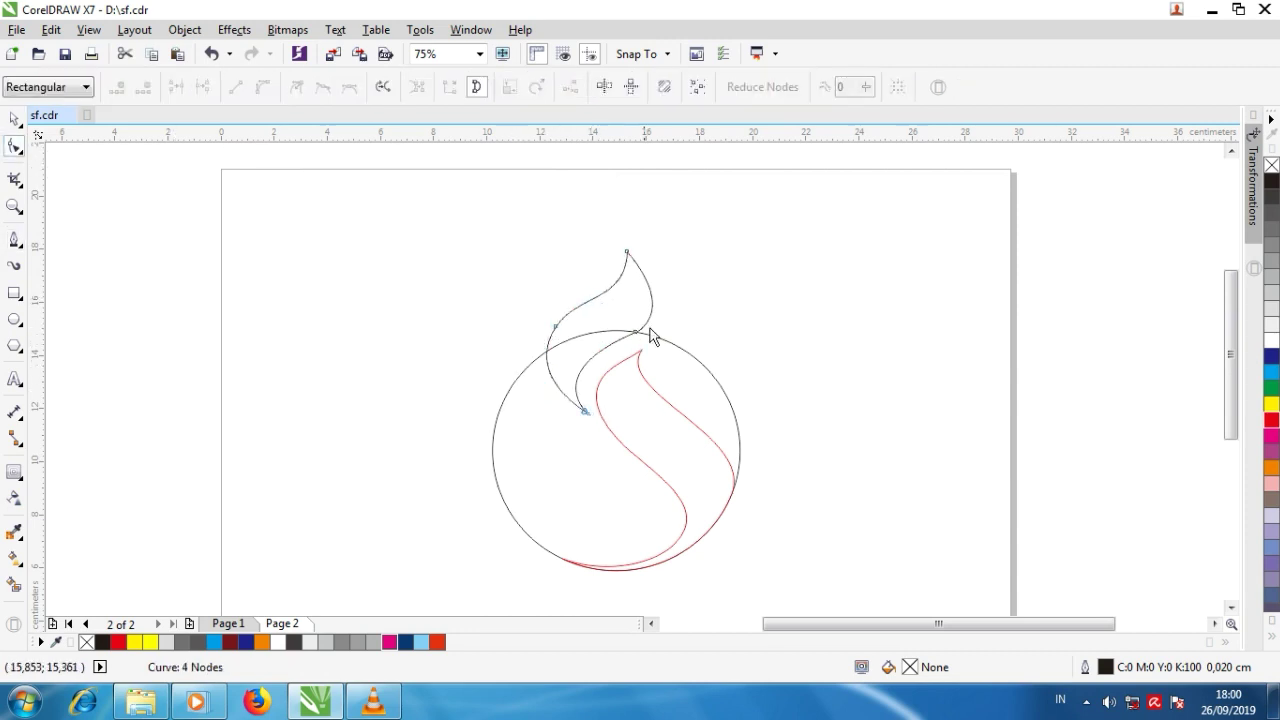
scroll(620, 388, up, 2)
scroll(605, 415, down, 1)
mouse_move(562, 456)
mouse_down()
mouse_move(568, 474)
mouse_move(571, 437)
mouse_up()
scroll(573, 437, down, 1)
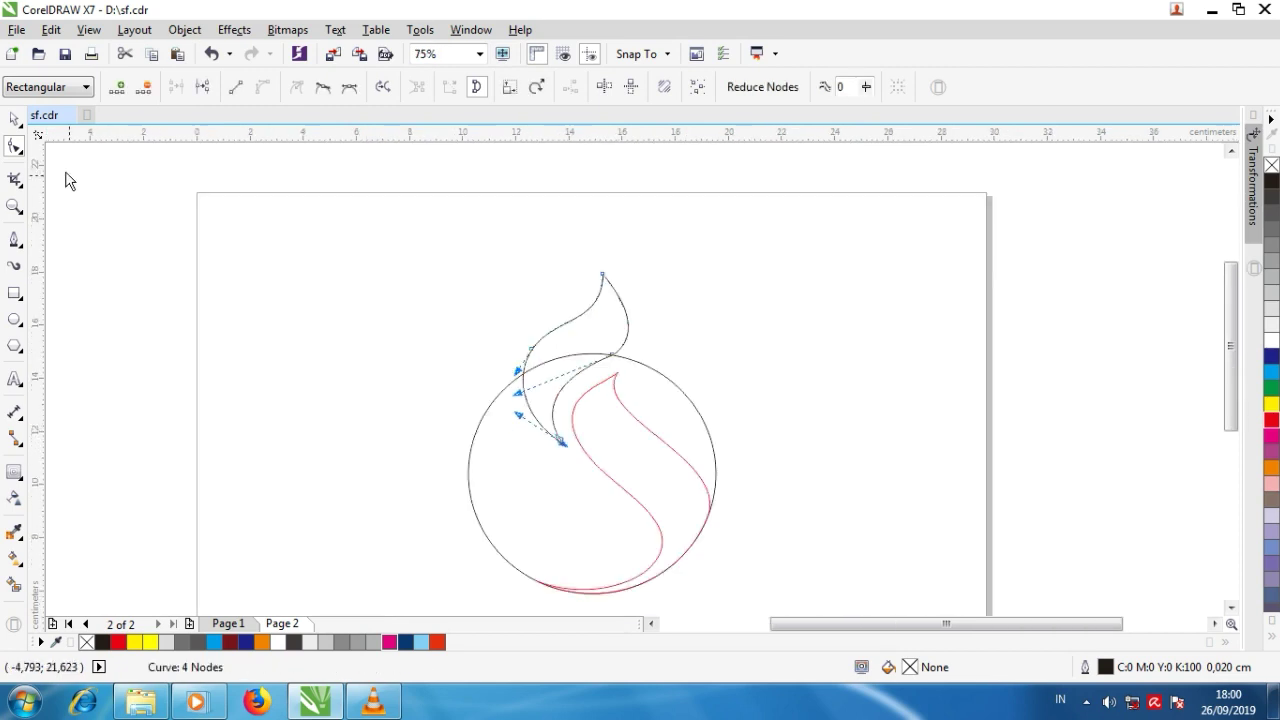
Step: Shift the flame's left node slightly upward along its outline and adjust the curve running into the top tip
key(space)
click(66, 174)
scroll(574, 356, up, 1)
key(space)
double_click(505, 327)
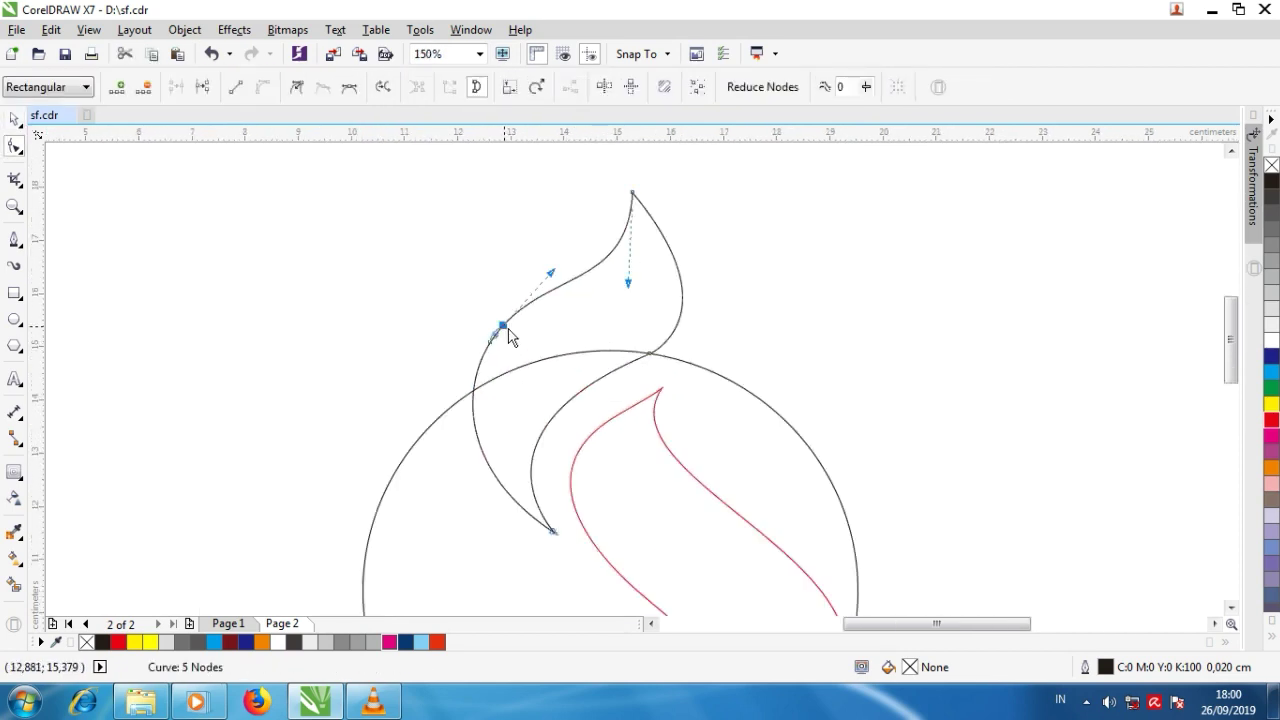
double_click(490, 344)
click(632, 193)
drag(630, 284, 641, 267)
click(637, 294)
scroll(553, 280, down, 1)
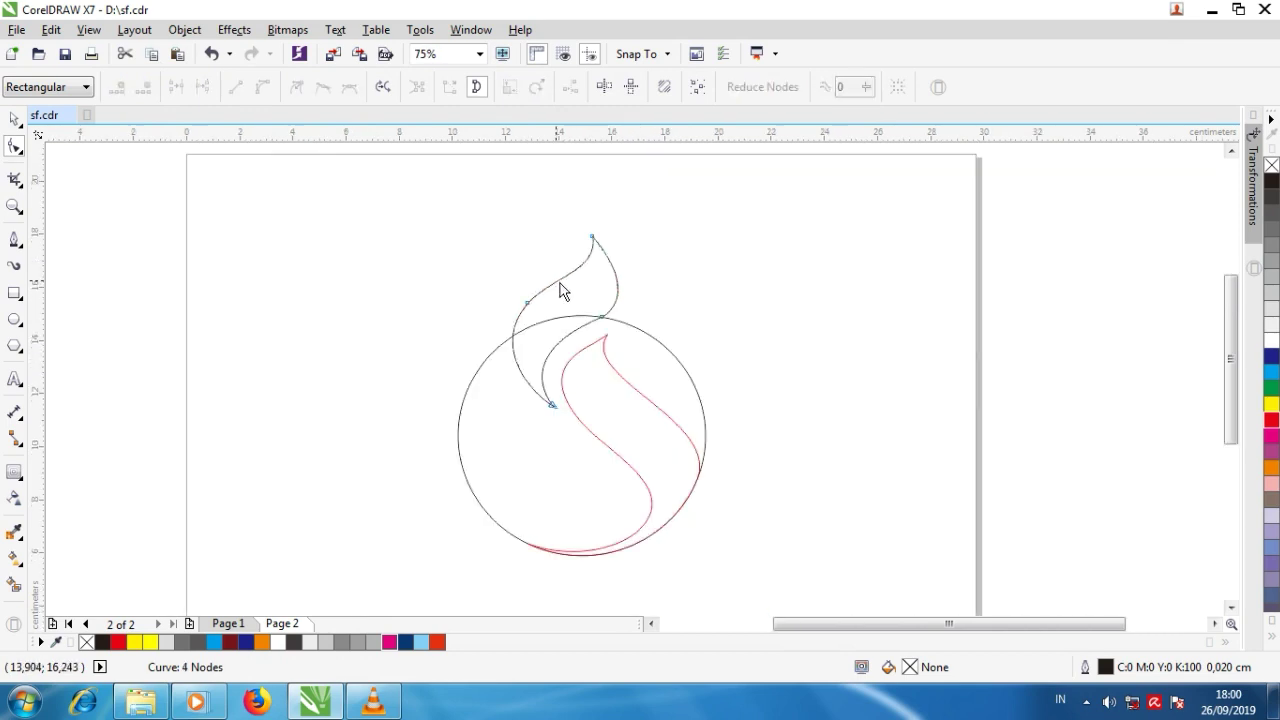
click(14, 118)
click(677, 463)
scroll(592, 352, up, 1)
click(626, 266)
click(626, 266)
drag(677, 314, 677, 321)
Step: Replace the flame's right-hand node near the circle's top edge with one further down its inner edge, smoothing the outline
key(F10)
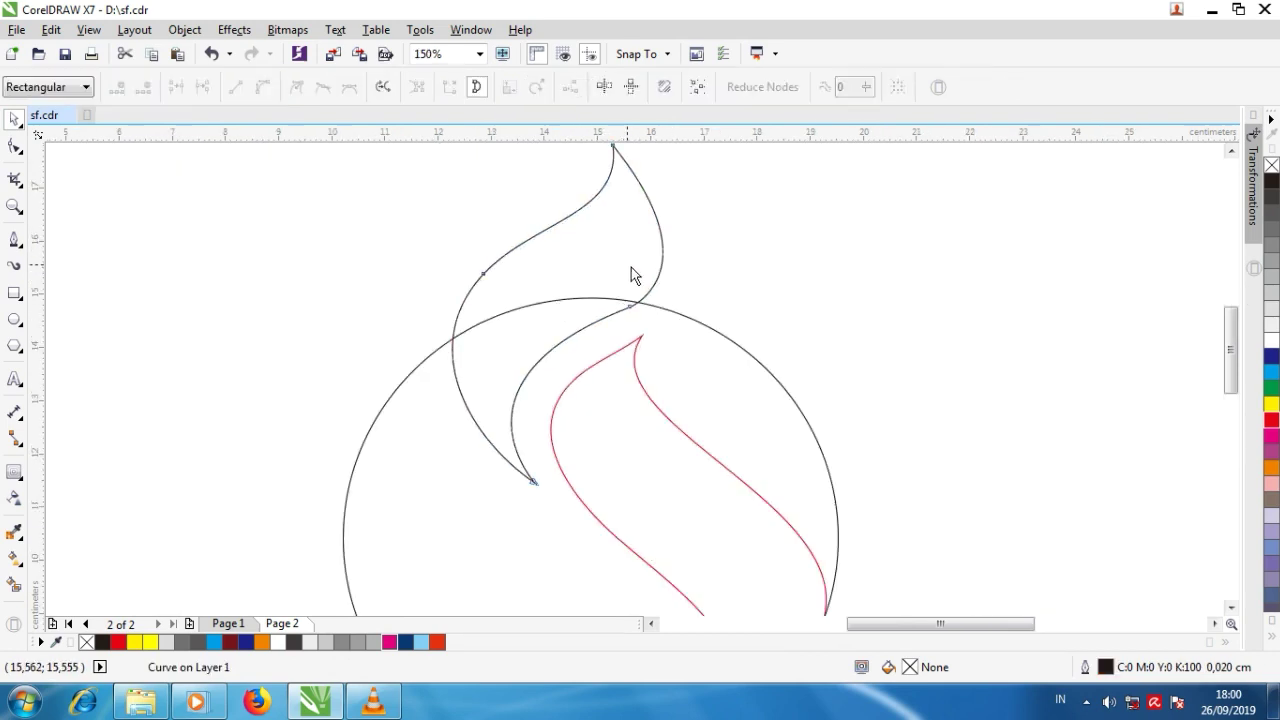
double_click(591, 323)
click(663, 256)
double_click(663, 256)
double_click(630, 307)
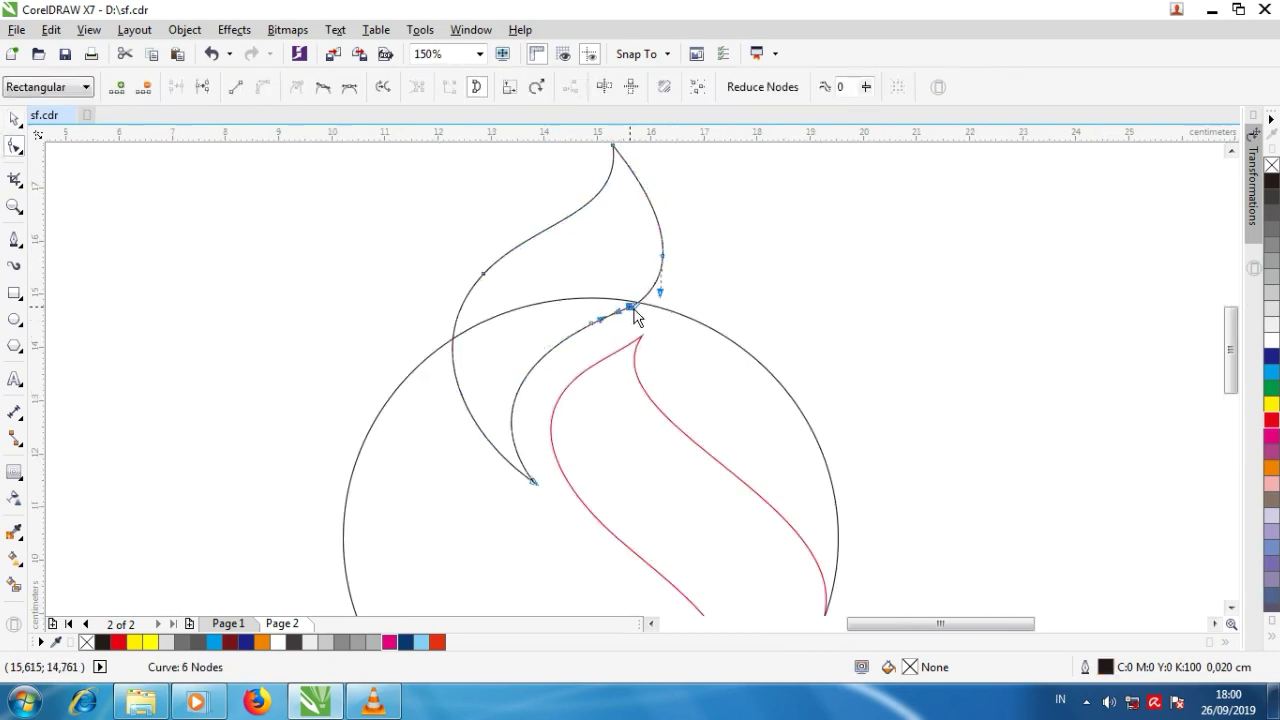
scroll(609, 306, down, 1)
double_click(636, 281)
scroll(626, 304, up, 1)
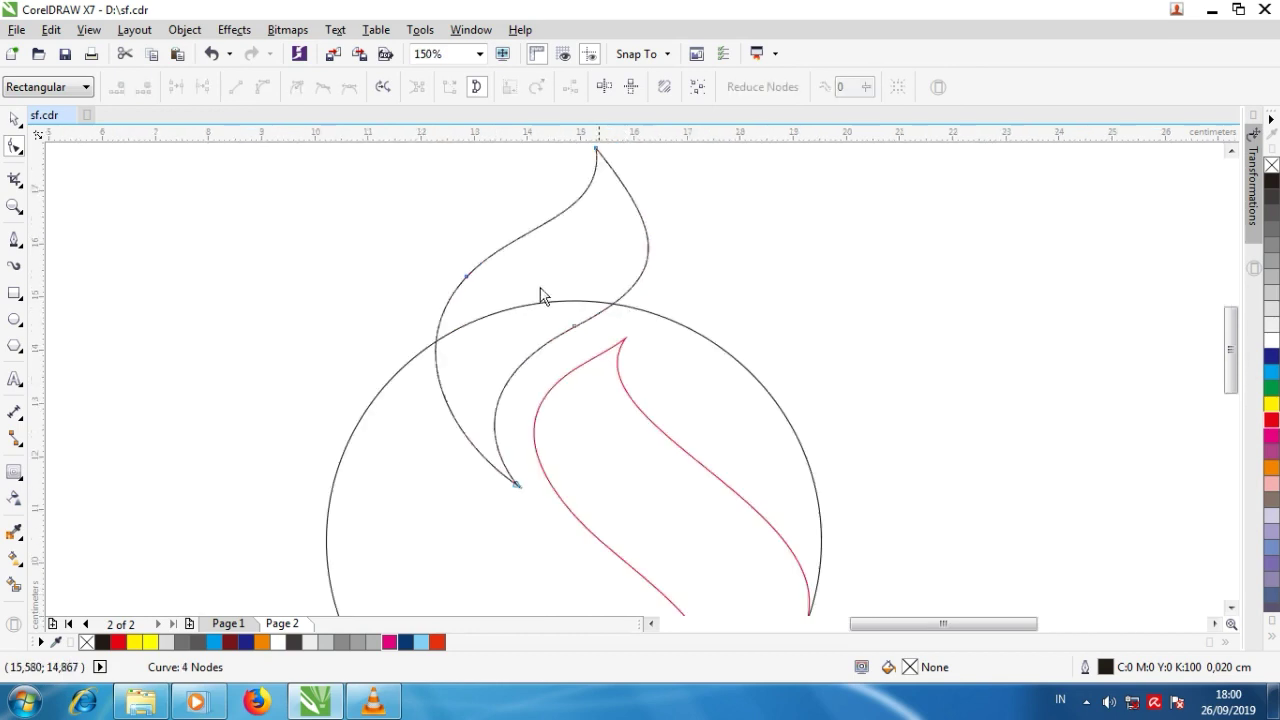
click(14, 120)
scroll(500, 310, down, 1)
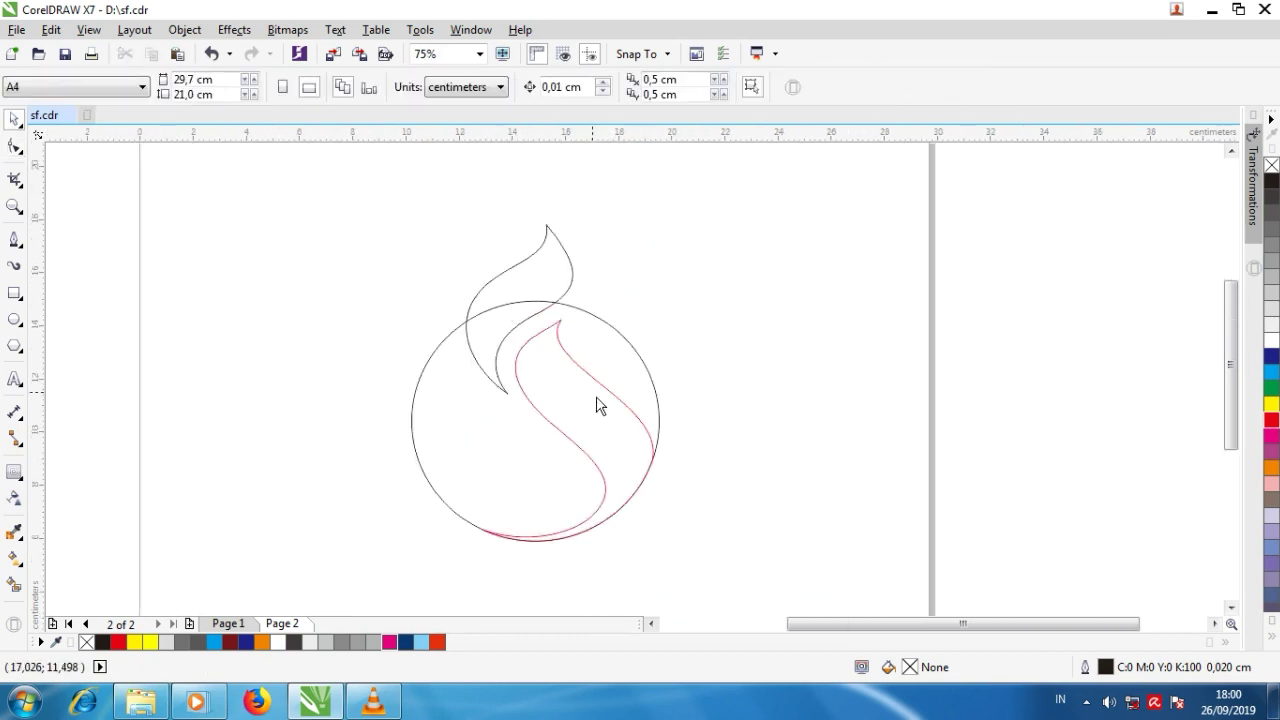
Step: Duplicate the red shape in place and skew the copy so its lower end shifts left
drag(615, 376, 614, 349)
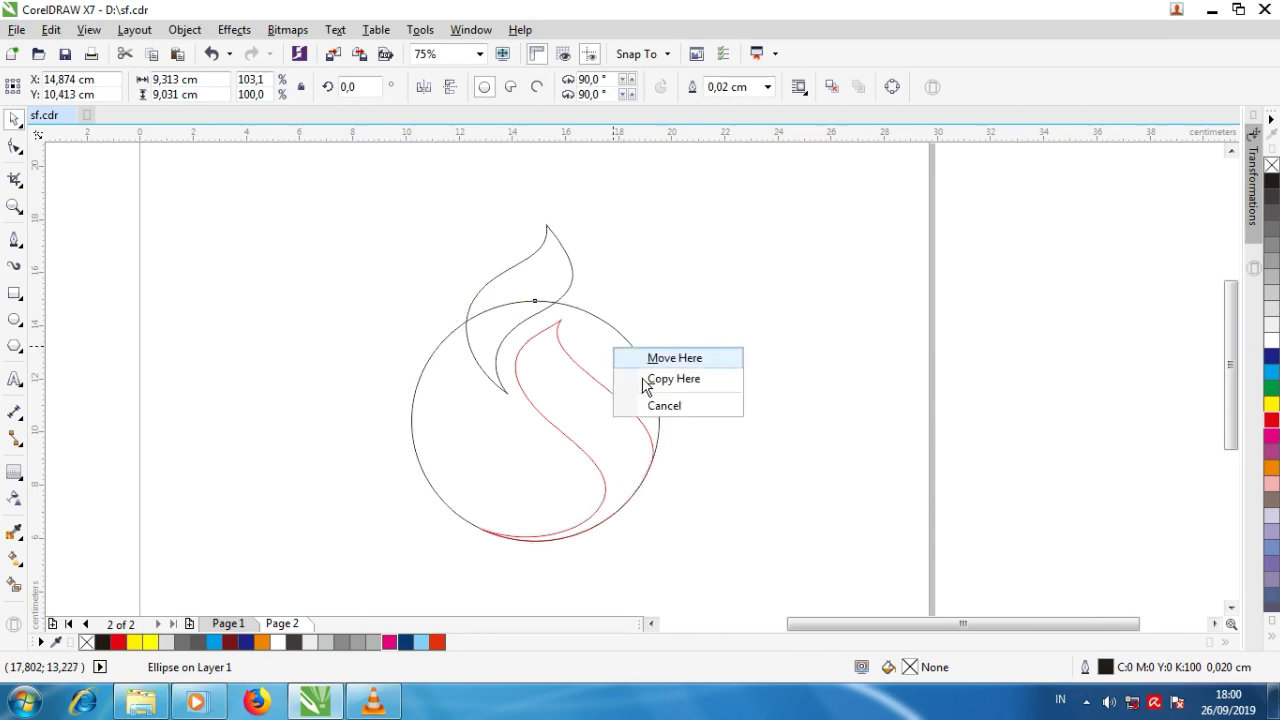
click(653, 402)
click(631, 437)
click(152, 56)
click(180, 57)
click(620, 470)
drag(566, 548, 549, 560)
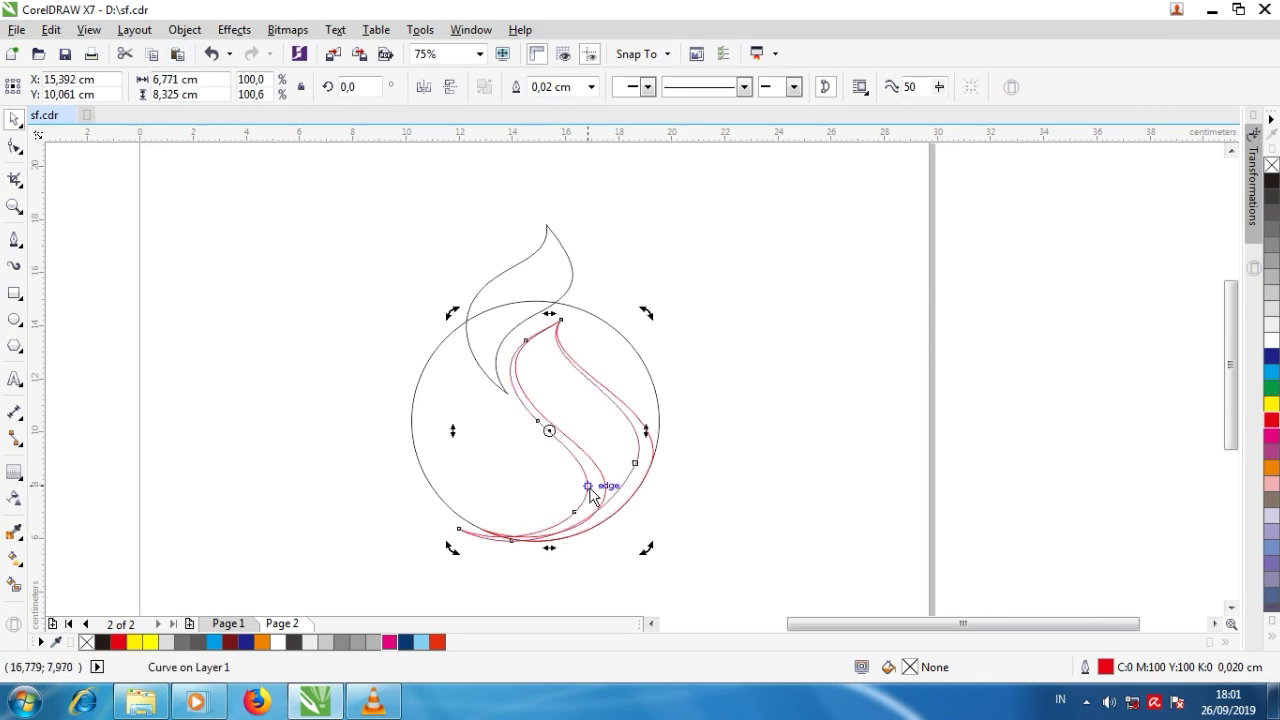
Step: Move the lower-left tip of the red copy up onto the circle's edge
scroll(589, 490, up, 1)
key(F10)
click(332, 571)
drag(334, 572, 335, 544)
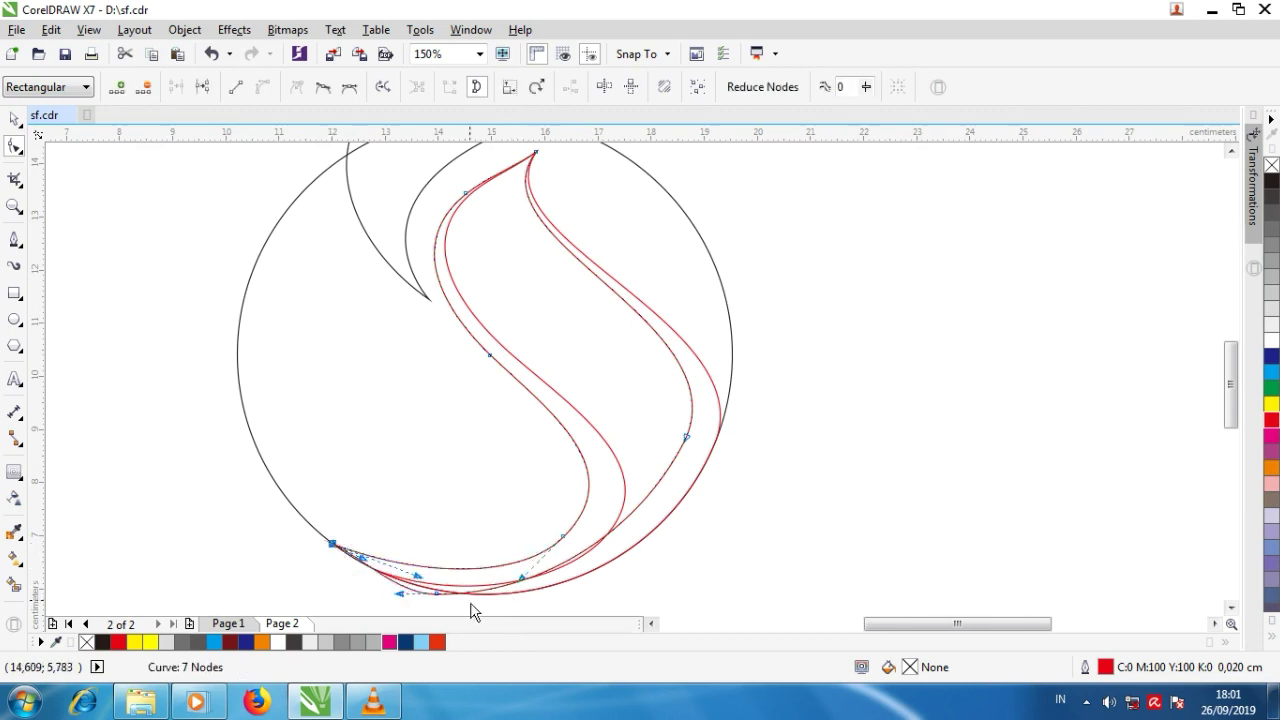
Step: Move the red copy's right node onto the circle's edge, pull its bottom node below the circle, and align its middle node with the original
drag(697, 447, 728, 441)
drag(672, 528, 699, 575)
drag(546, 605, 538, 609)
drag(439, 558, 395, 580)
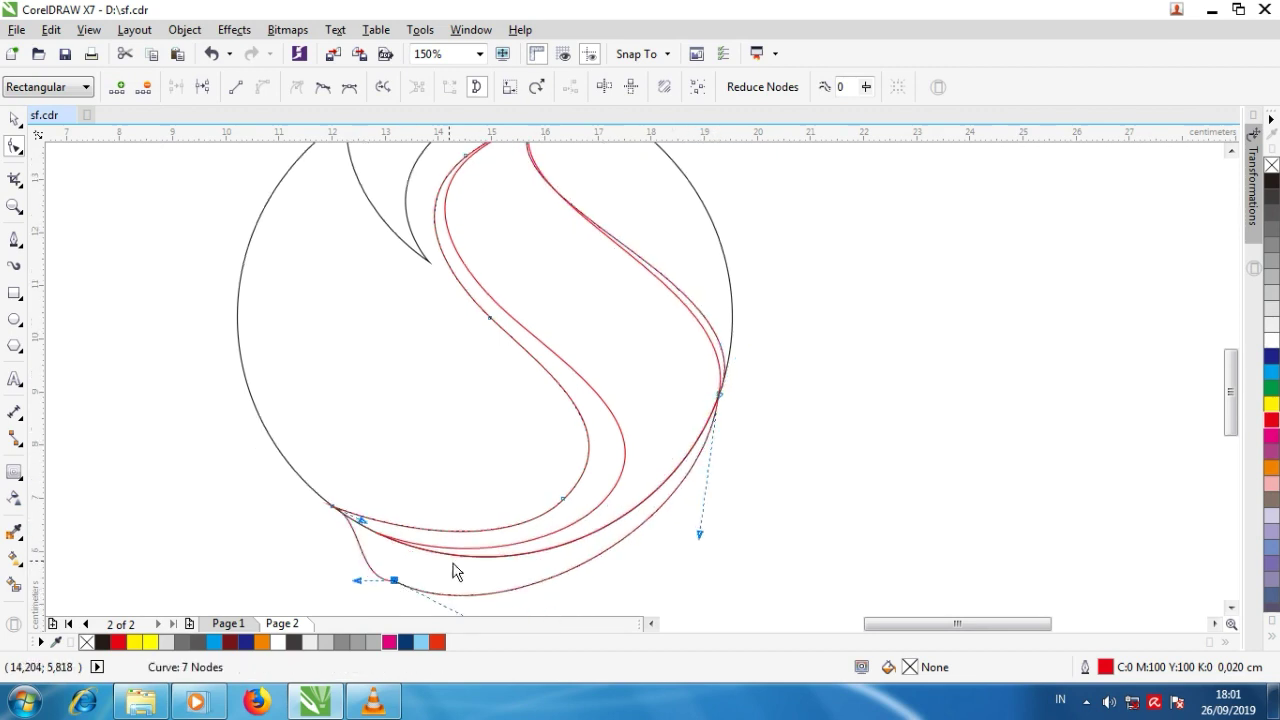
drag(491, 319, 512, 320)
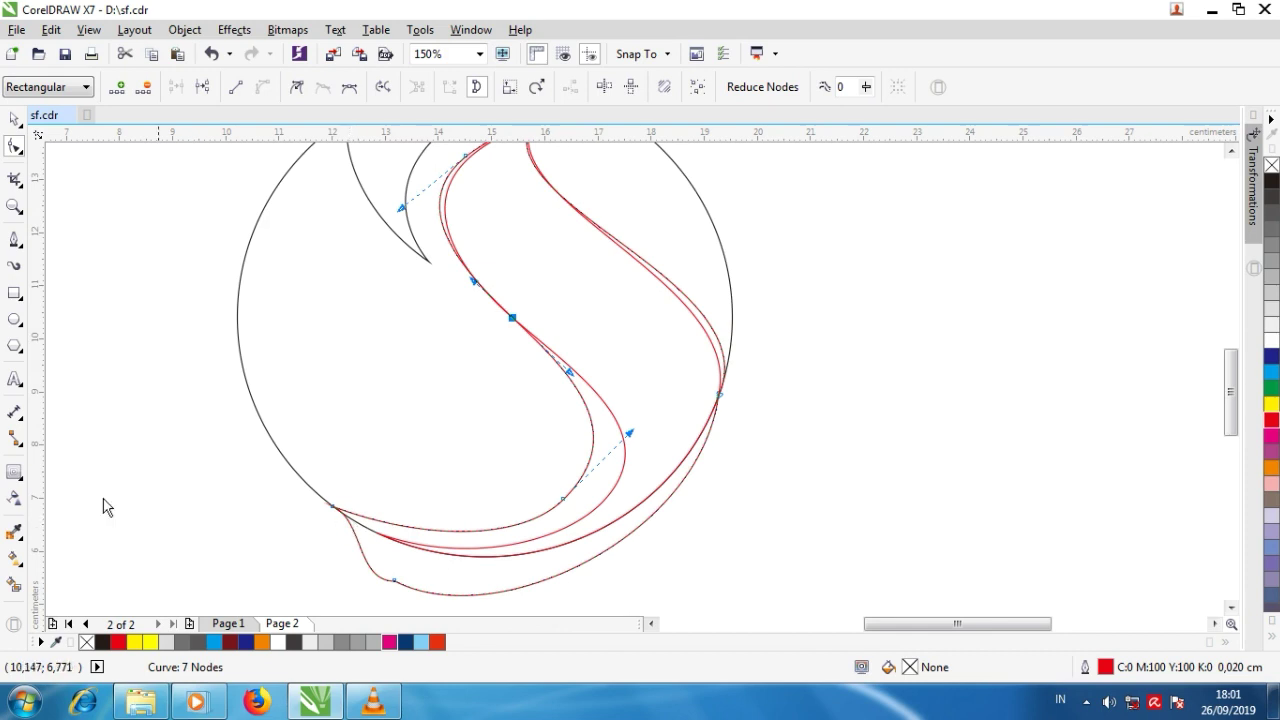
click(14, 584)
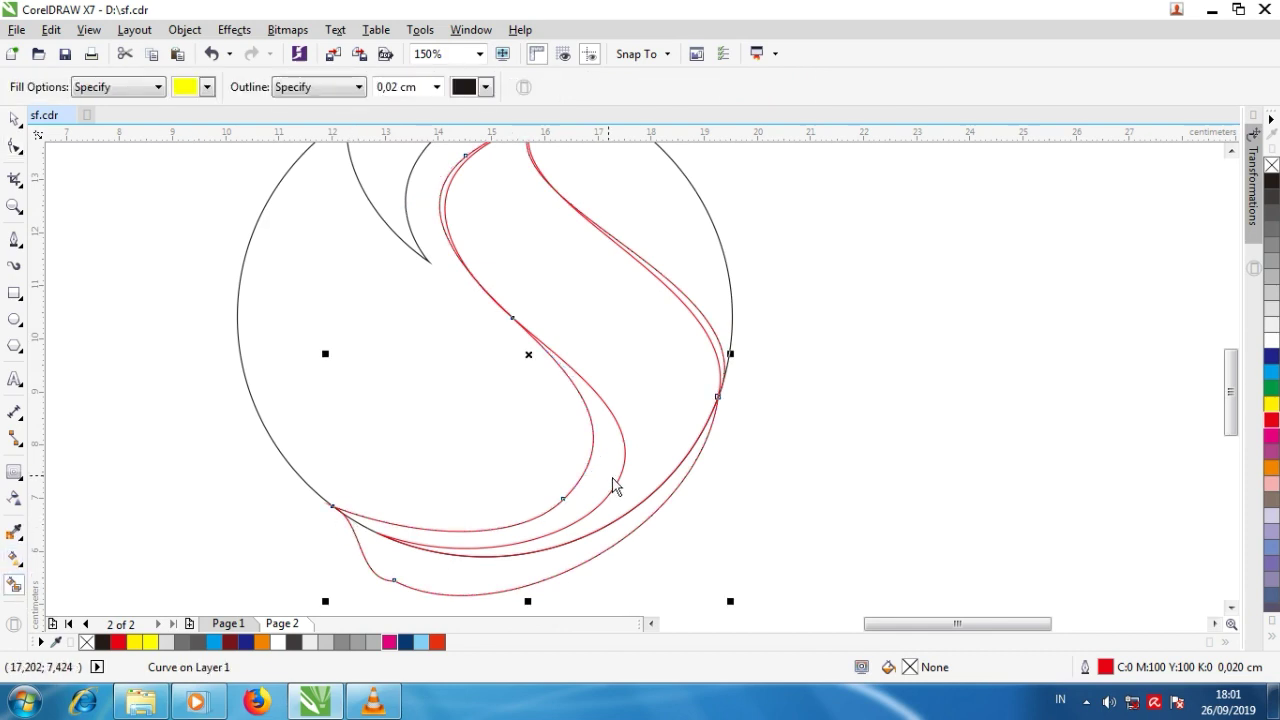
click(14, 146)
Step: Move the red copy's lower-left tip further up the circle's edge and bulge its lower side outside the circle
drag(337, 513, 288, 464)
drag(393, 583, 346, 597)
drag(316, 475, 273, 504)
Step: Reshape the red copy's inner lower curve into a smooth arc from the left tip up to the middle node
click(565, 500)
click(371, 493)
drag(376, 496, 379, 567)
drag(519, 537, 584, 510)
click(514, 320)
drag(577, 379, 605, 380)
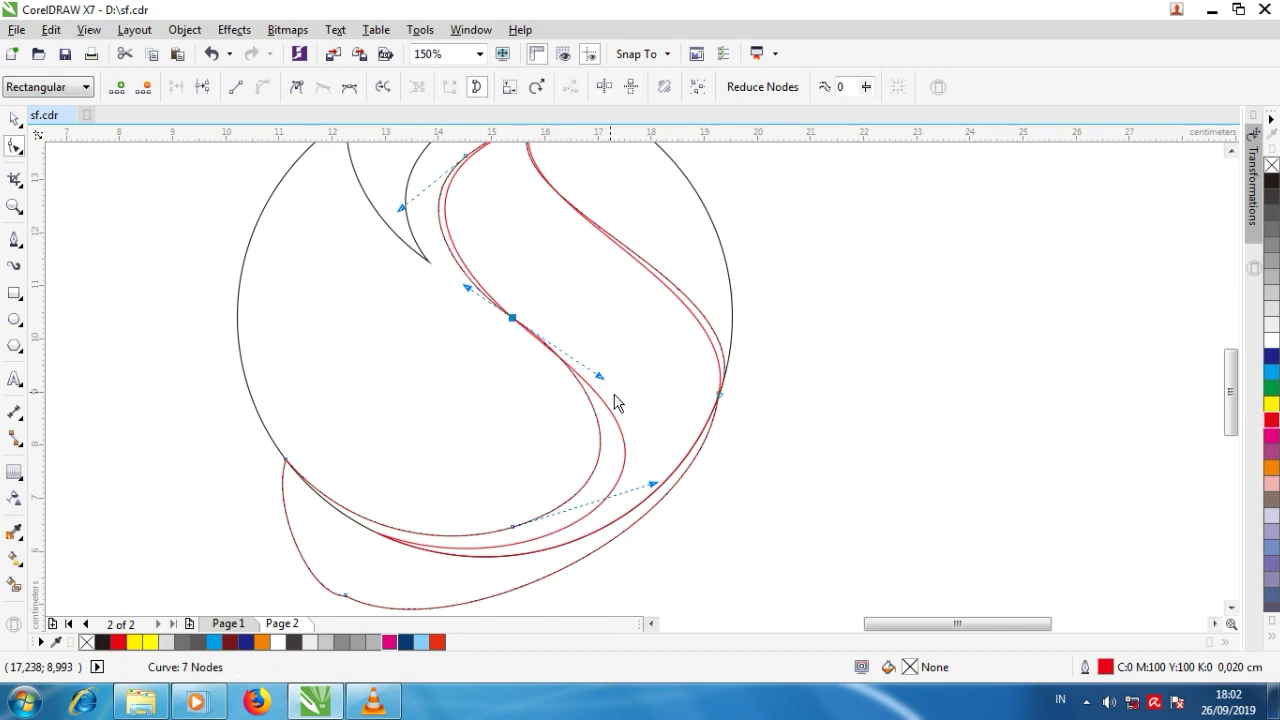
Step: Smart-fill the crescent between the red copy's inner curve and the original shape with yellow
click(14, 585)
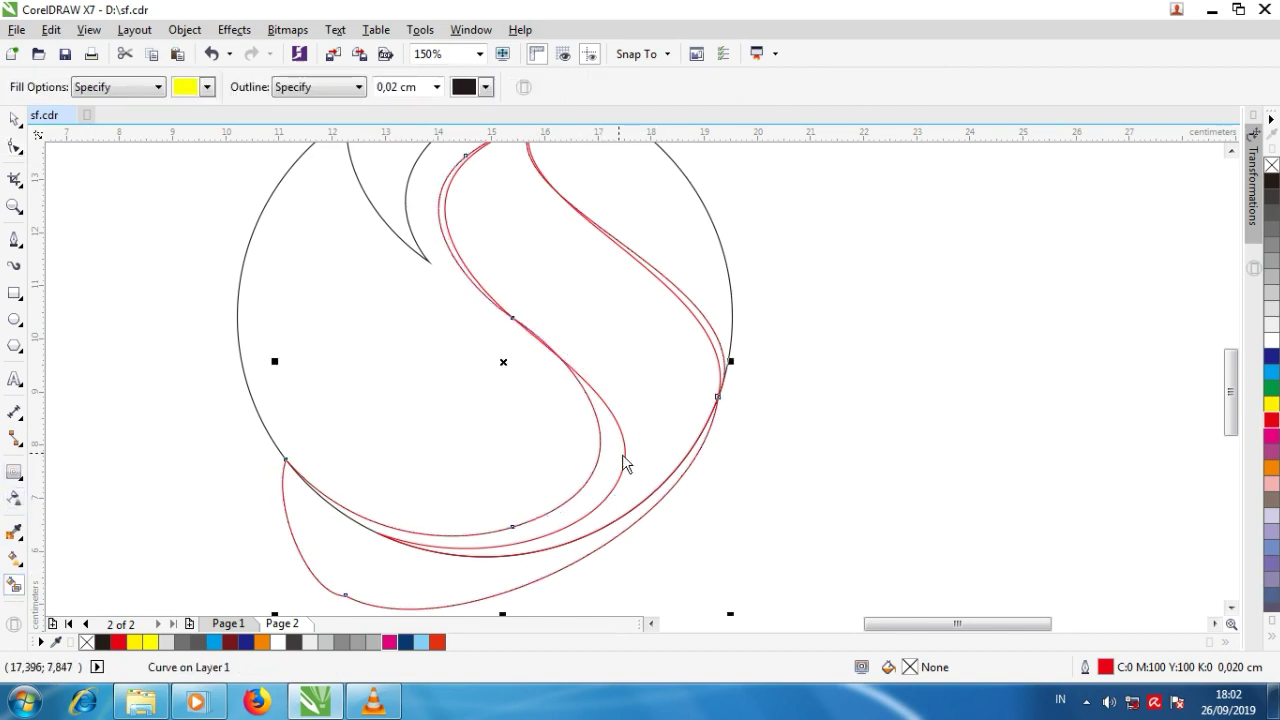
click(620, 455)
key(space)
Step: Pull the red copy's left tip below the circle, bow its inner lower curve outward, and slide its middle node up the original's edge
double_click(545, 575)
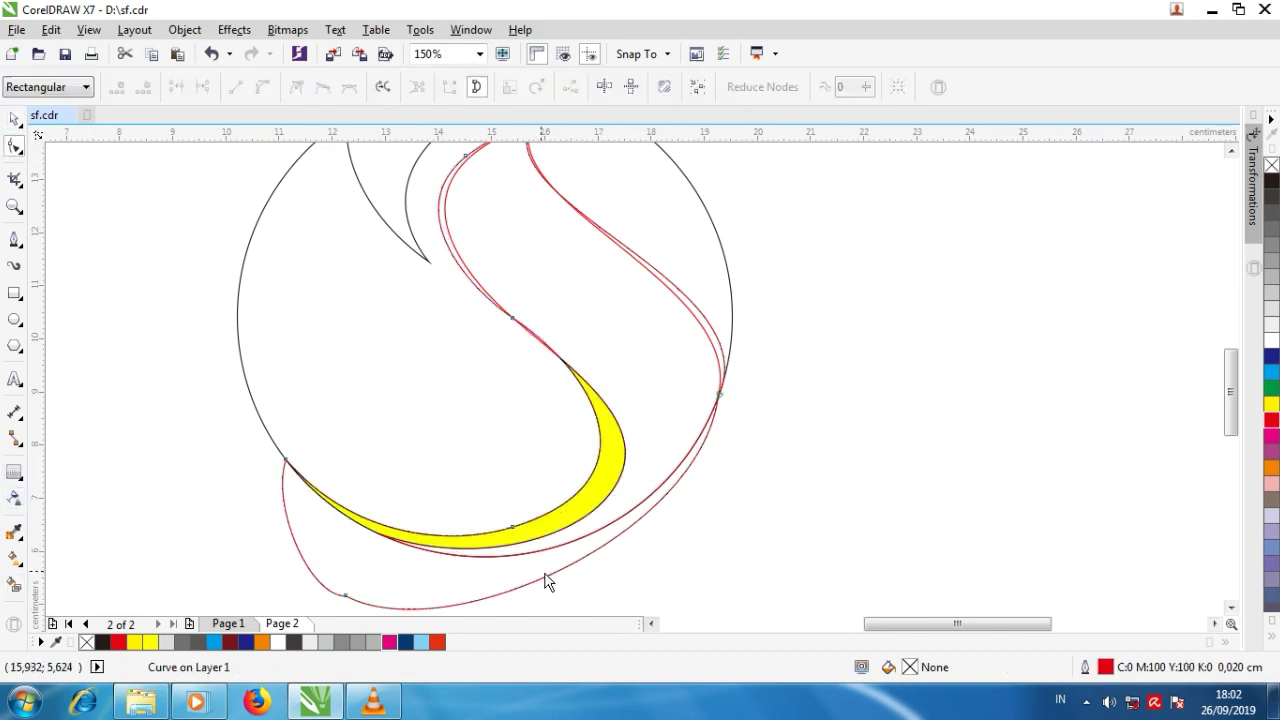
drag(285, 460, 331, 577)
drag(535, 550, 586, 551)
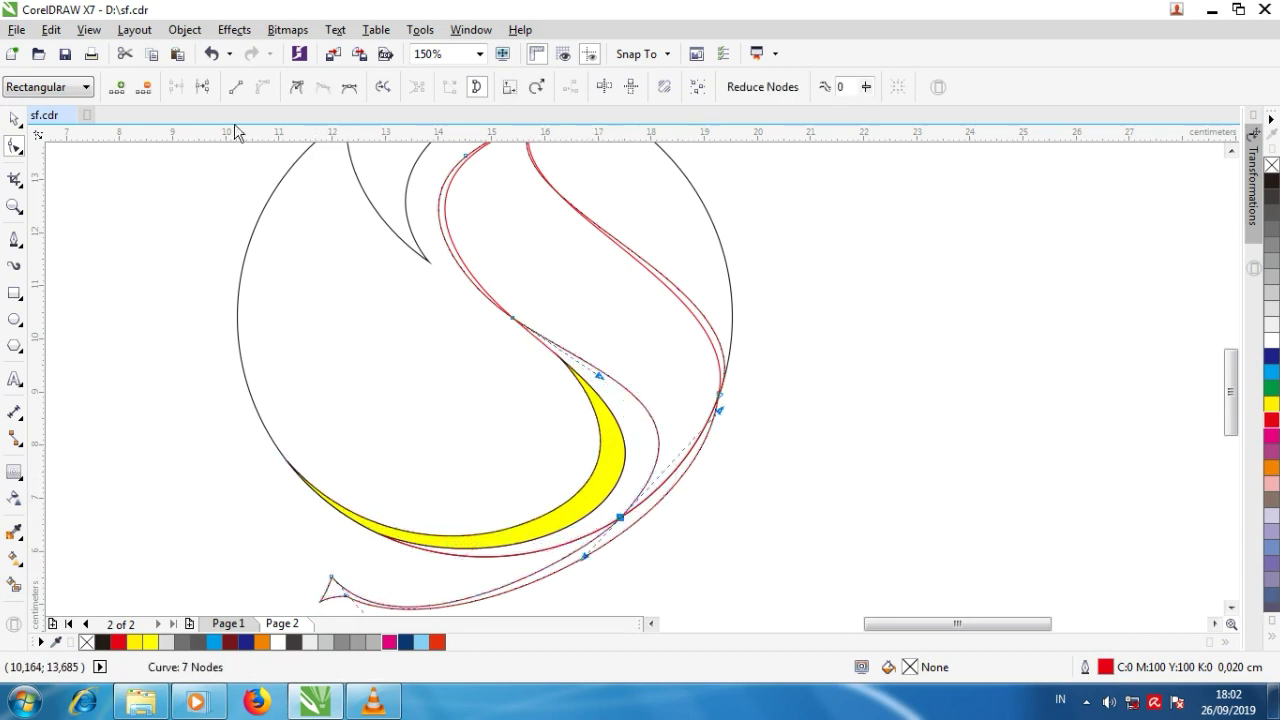
drag(512, 318, 494, 343)
drag(726, 421, 793, 414)
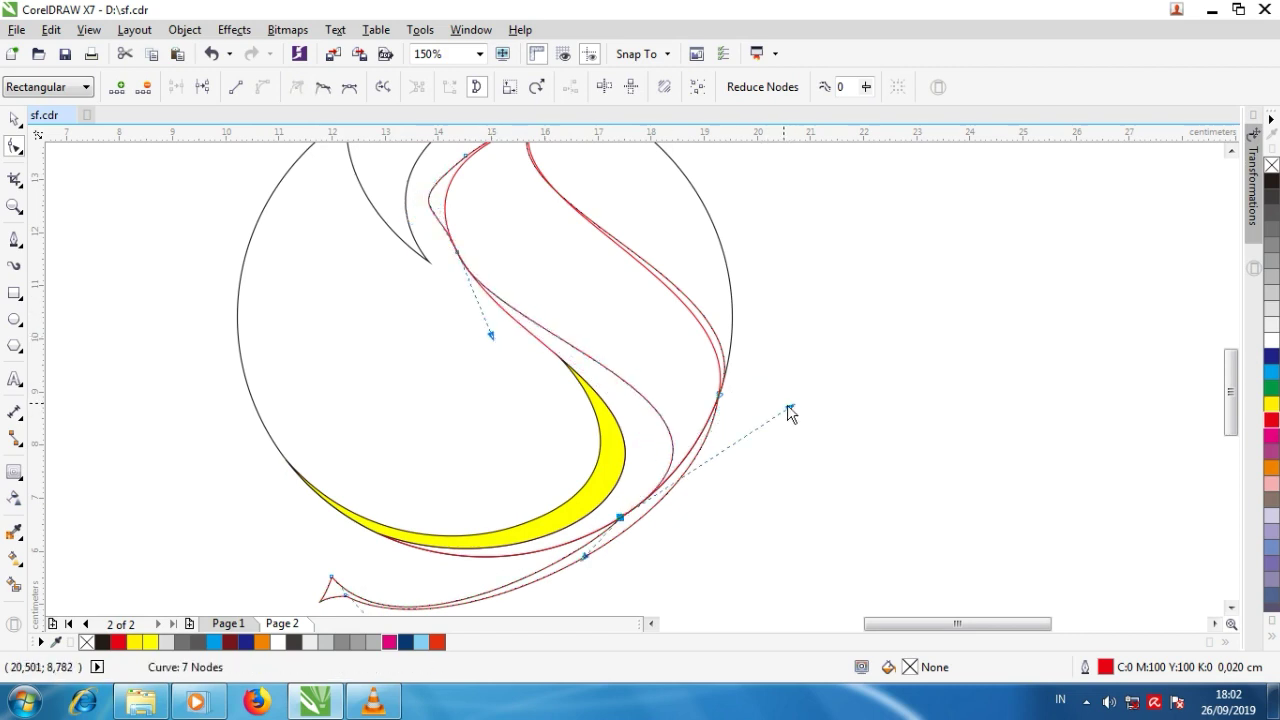
Step: Smart-fill the second, larger crescent between the red copy's inner curve and the first crescent with yellow
click(15, 587)
click(657, 471)
scroll(615, 430, down, 2)
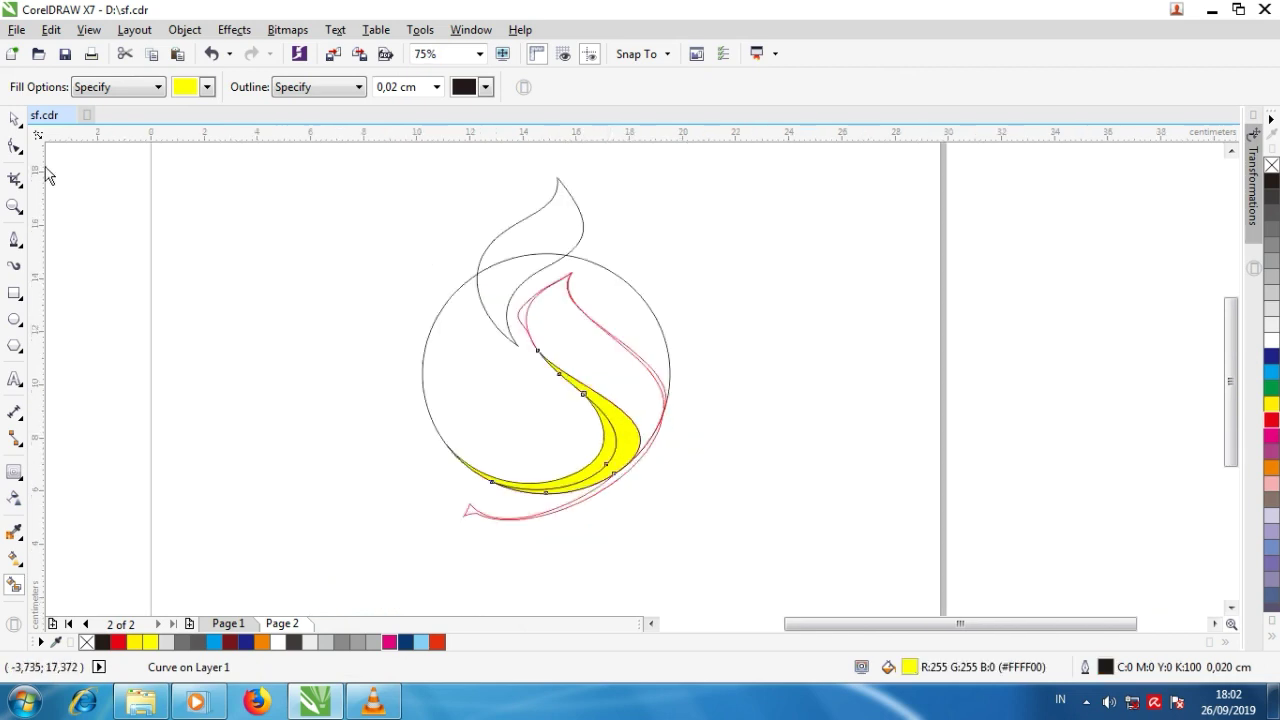
Step: Bow the red copy's upper right edge inward from the top tip to the right node, and smart-fill the gap with yellow
click(15, 147)
scroll(583, 320, up, 2)
click(757, 520)
click(751, 518)
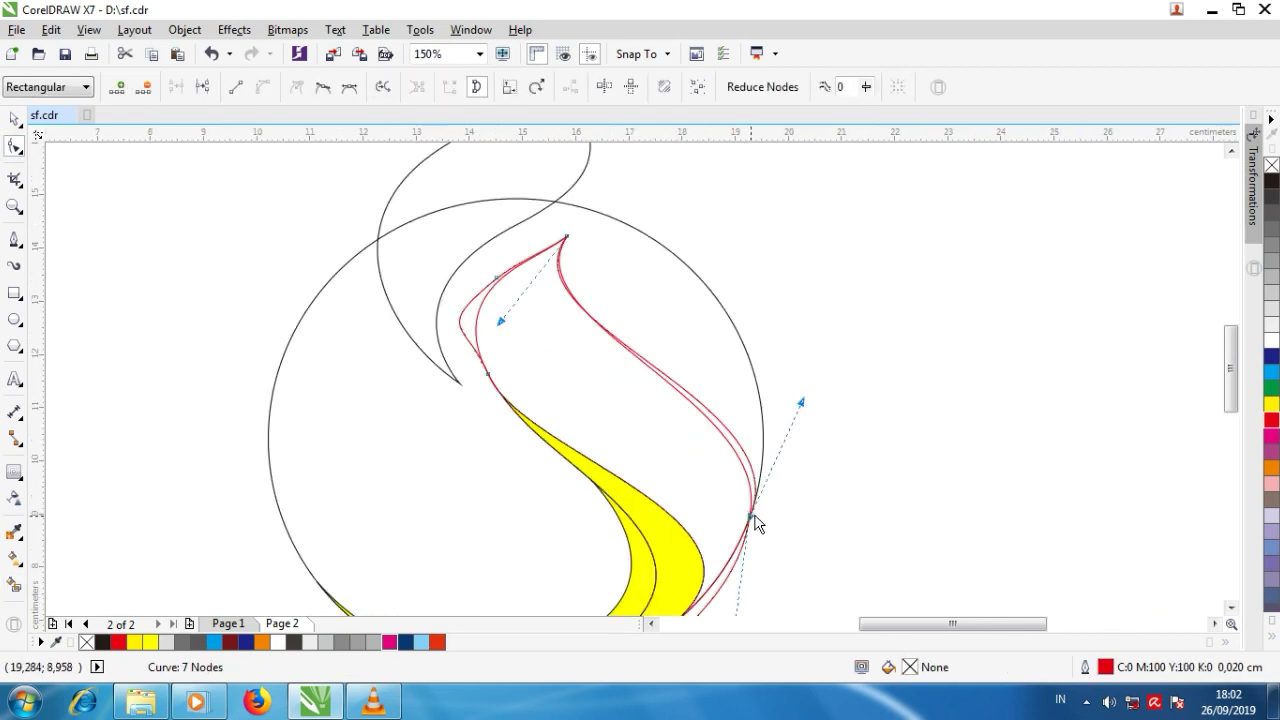
drag(501, 322, 380, 358)
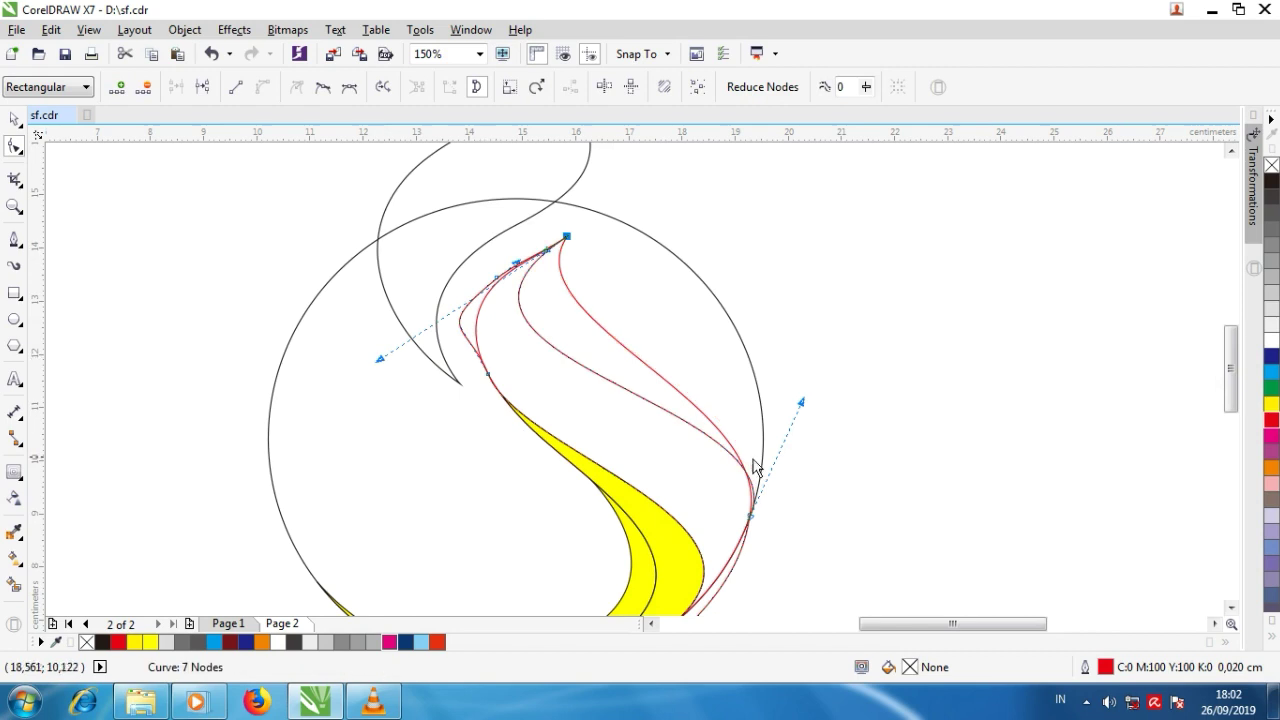
drag(806, 406, 780, 360)
click(14, 584)
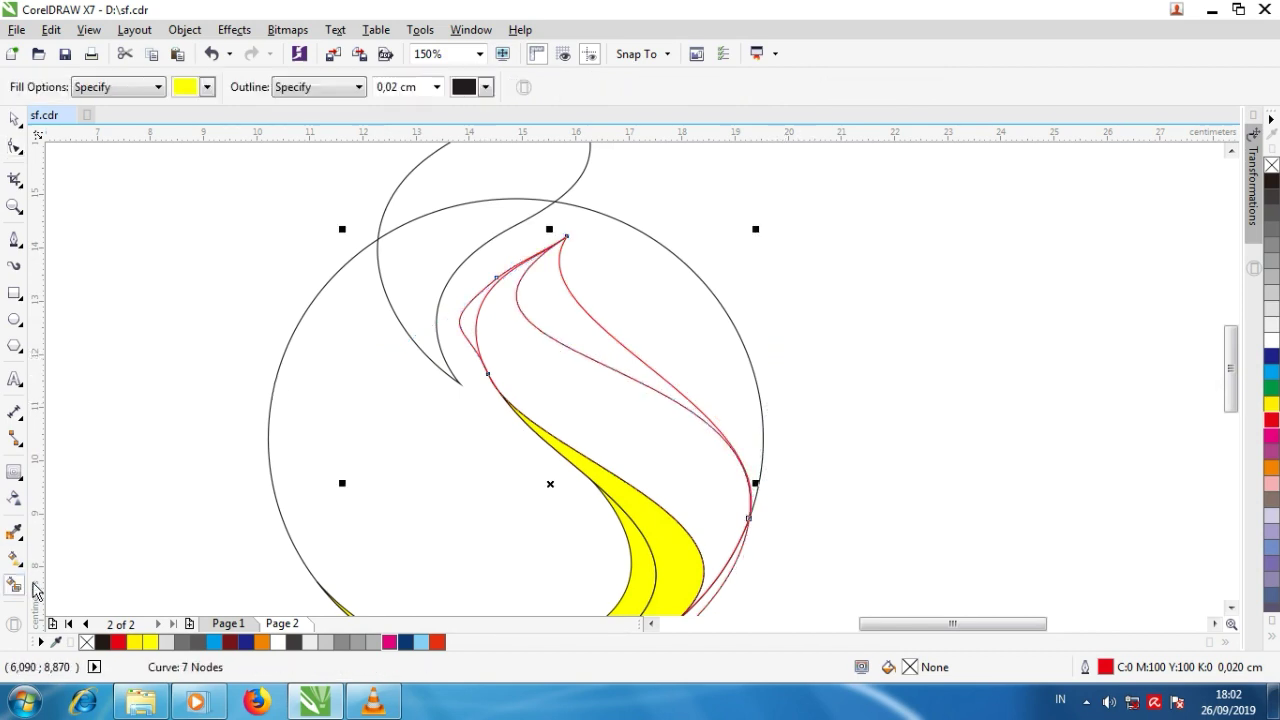
click(560, 327)
Step: Add a node on the red copy's upper right edge and reshape the curve into a shallower arc from the top tip
click(14, 119)
click(14, 146)
click(466, 340)
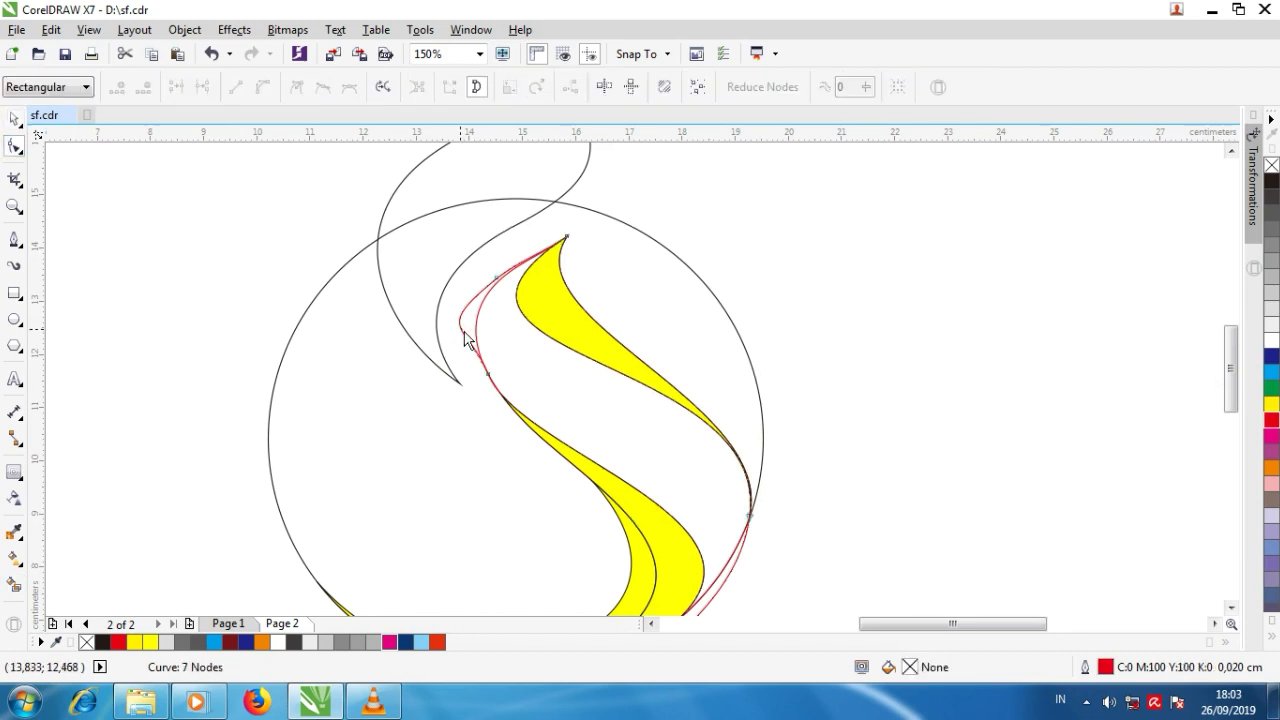
click(752, 512)
drag(390, 358, 455, 340)
double_click(679, 389)
scroll(585, 328, up, 2)
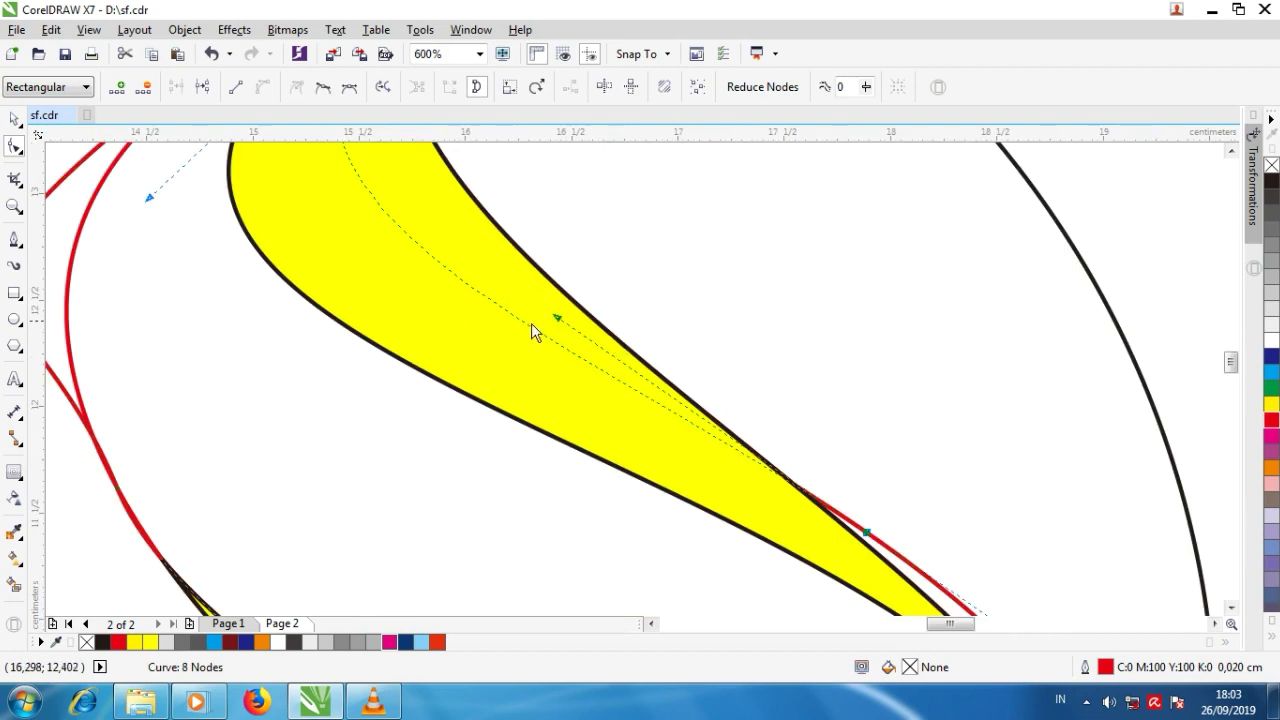
scroll(605, 400, down, 1)
mouse_move(613, 410)
mouse_down()
mouse_move(623, 398)
mouse_move(611, 402)
mouse_up()
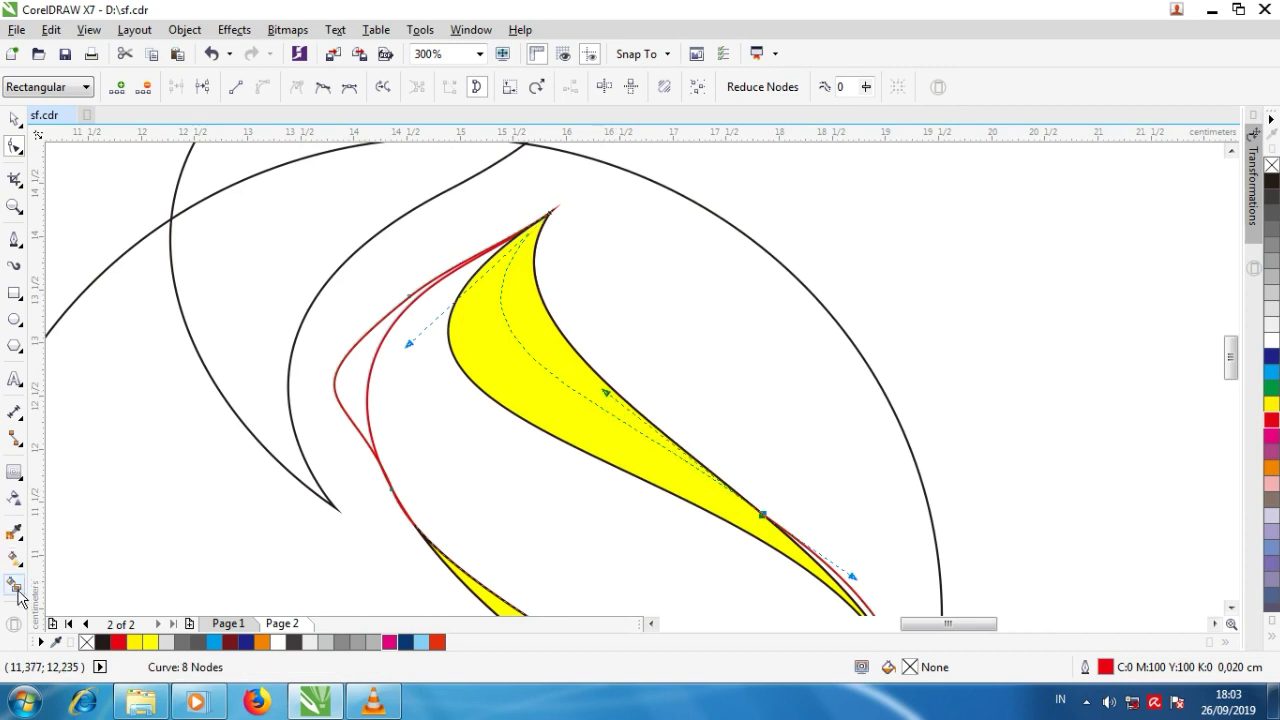
Step: Bring the red copy in front of the yellow segments and smart-fill the narrow crescent along the upper right edge
click(17, 592)
key(space)
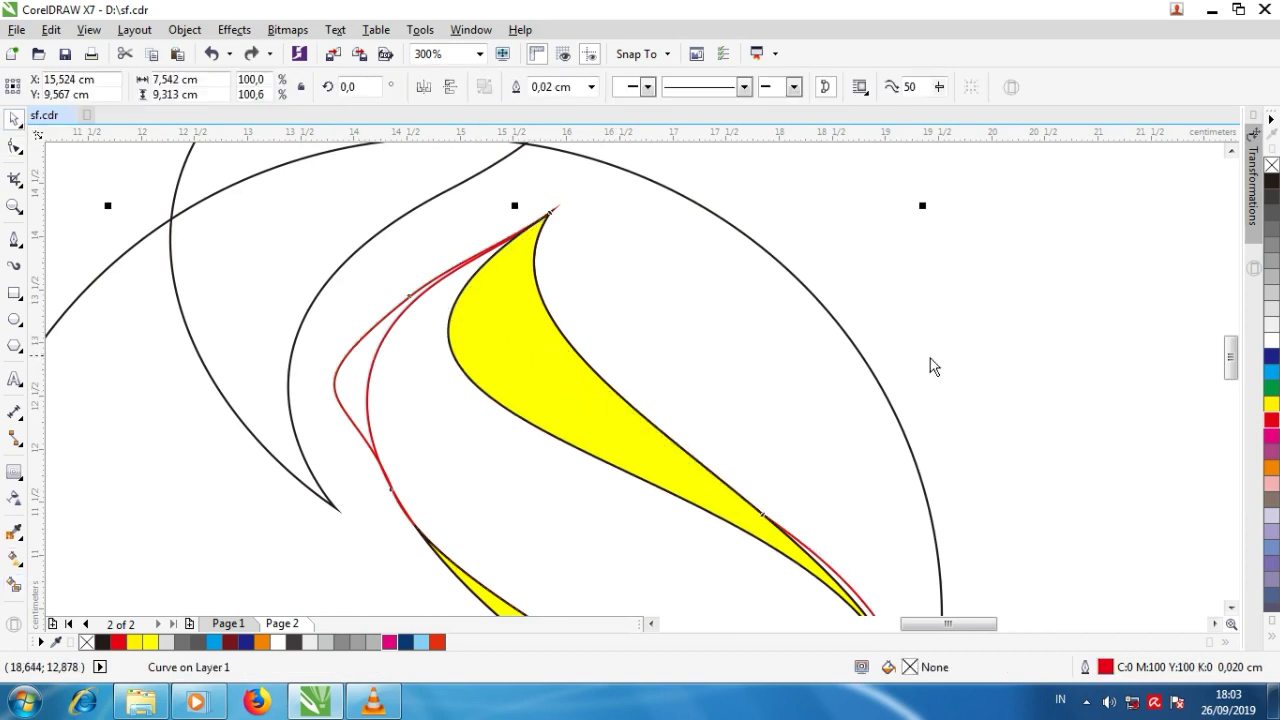
right_click(386, 329)
click(646, 481)
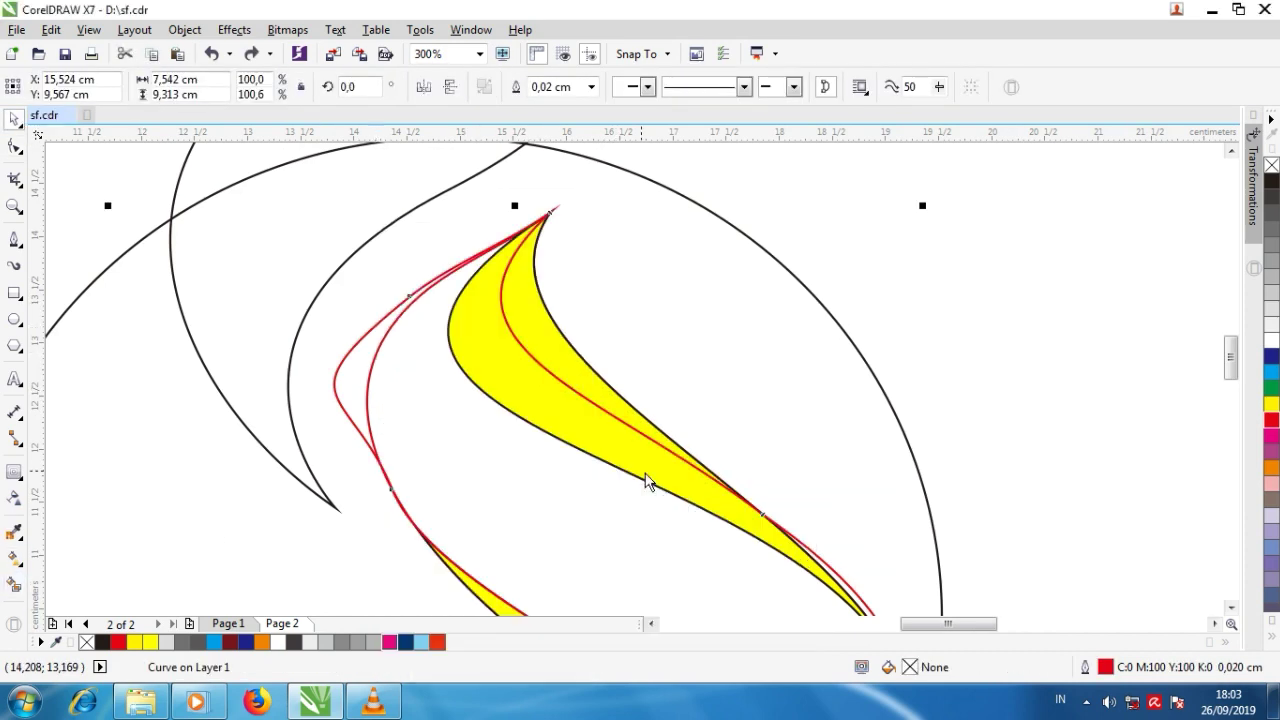
click(14, 585)
click(517, 409)
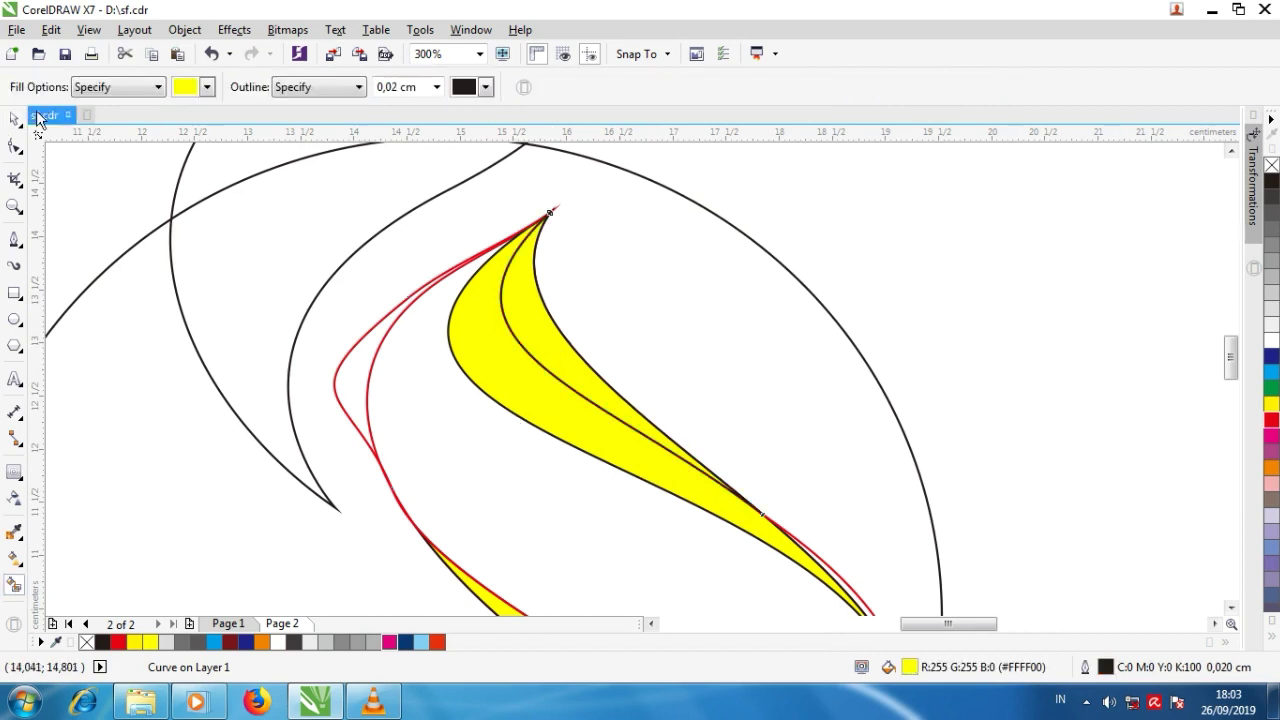
Step: Color the narrow upper crescent solid black, undoing the trial move of it
key(space)
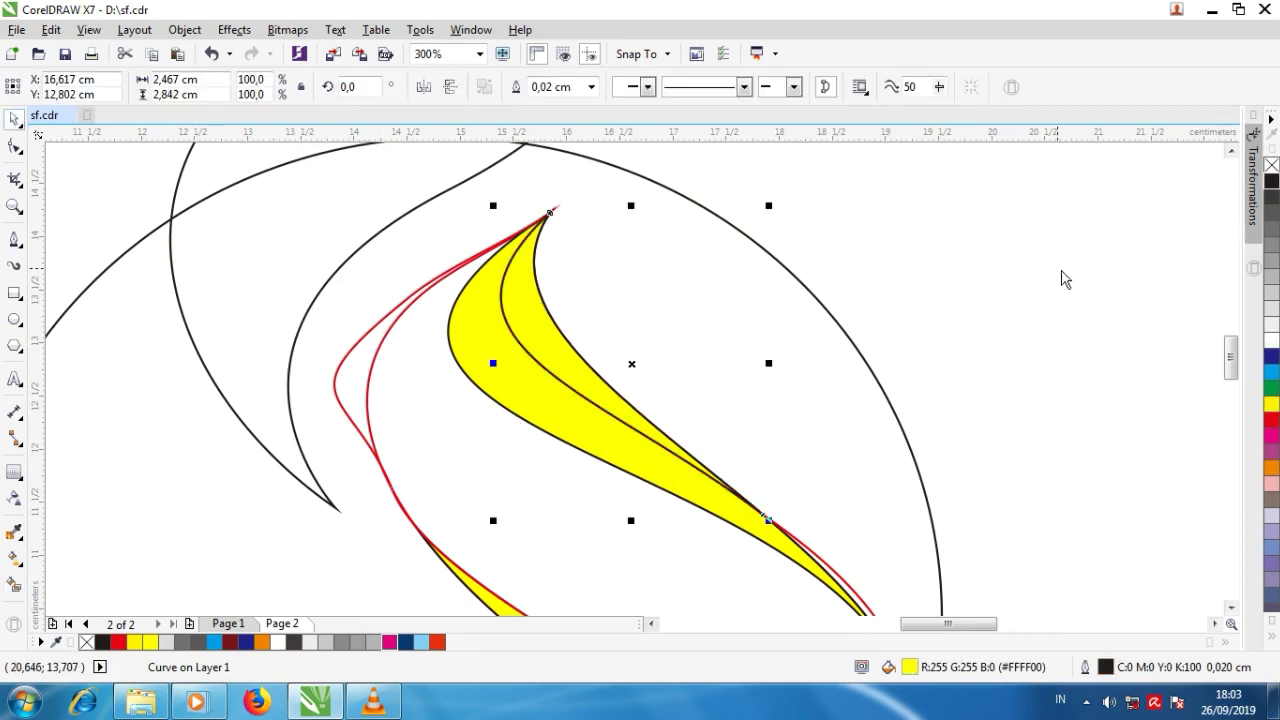
drag(541, 345, 604, 335)
key(ctrl+z)
click(1272, 184)
Step: Delete the reshaped red copy, keeping the original S shape and its filled segments
click(368, 335)
right_click(358, 344)
click(402, 406)
scroll(623, 299, down, 2)
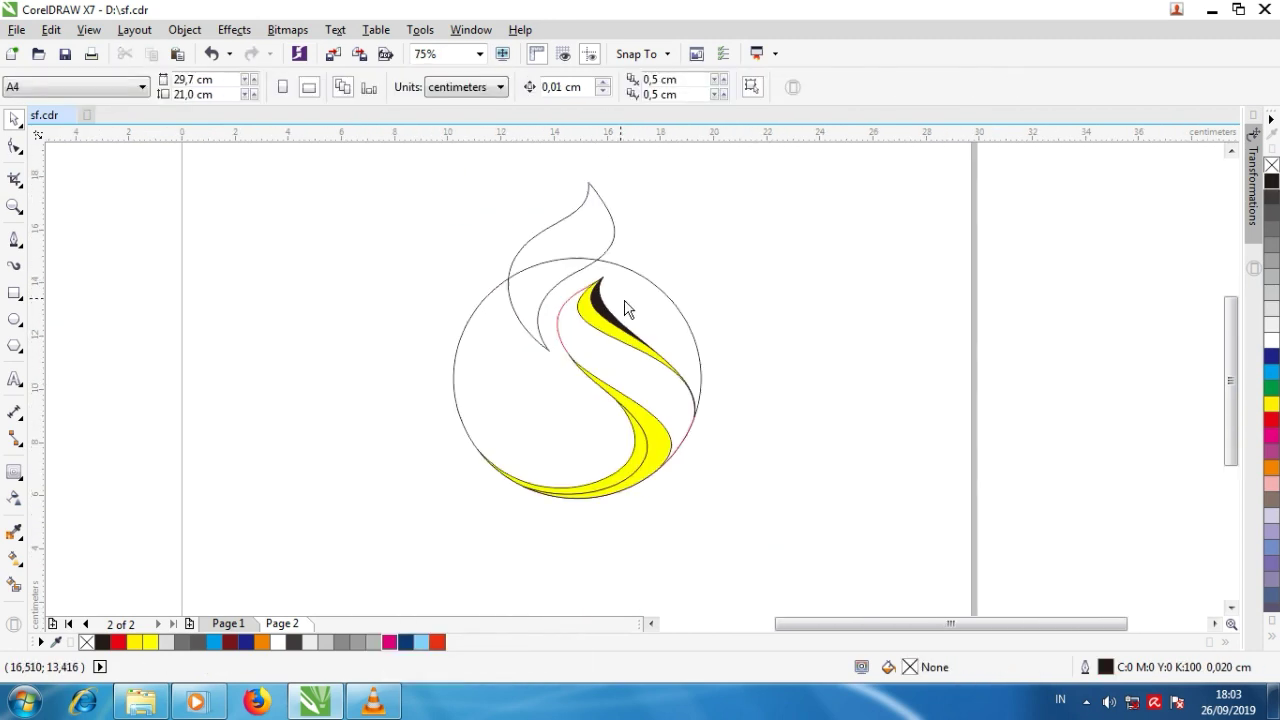
Step: Duplicate the circle slightly higher and to the right, and subtract the copy from the original circle to leave a crescent
scroll(634, 400, up, 1)
drag(517, 418, 510, 391)
click(540, 424)
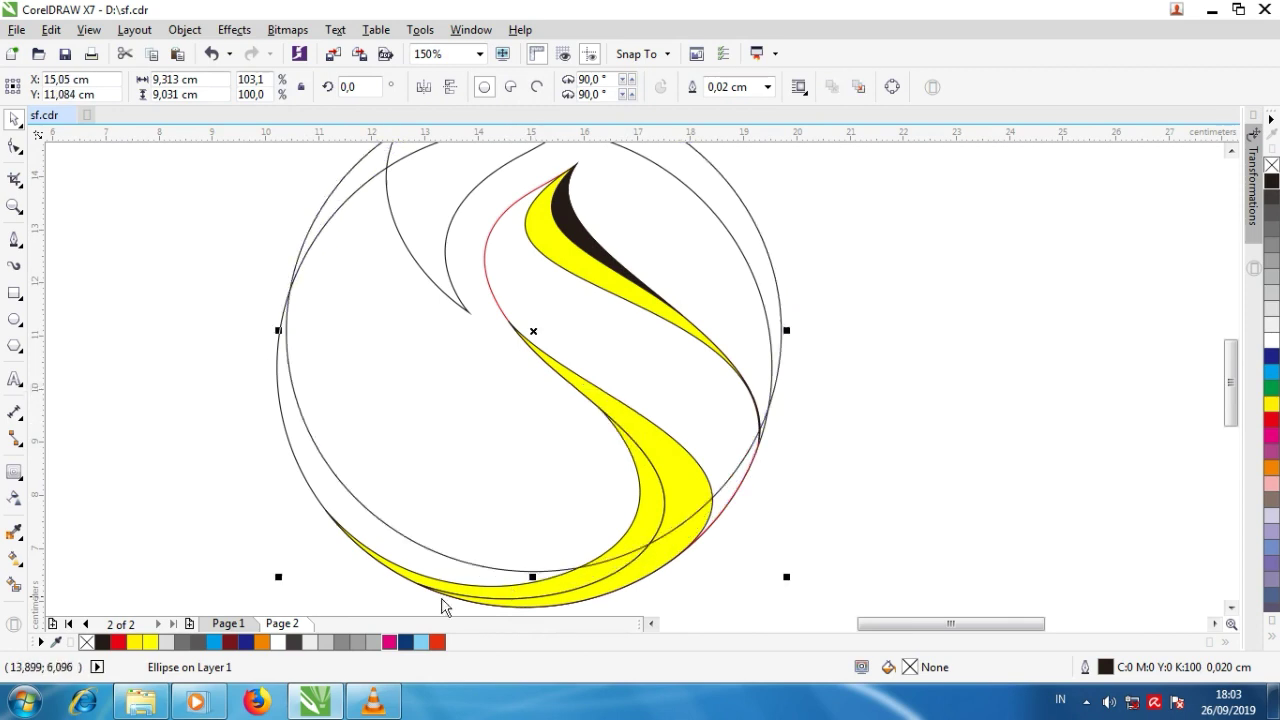
shift+click(387, 549)
click(648, 91)
scroll(764, 369, down, 1)
click(764, 378)
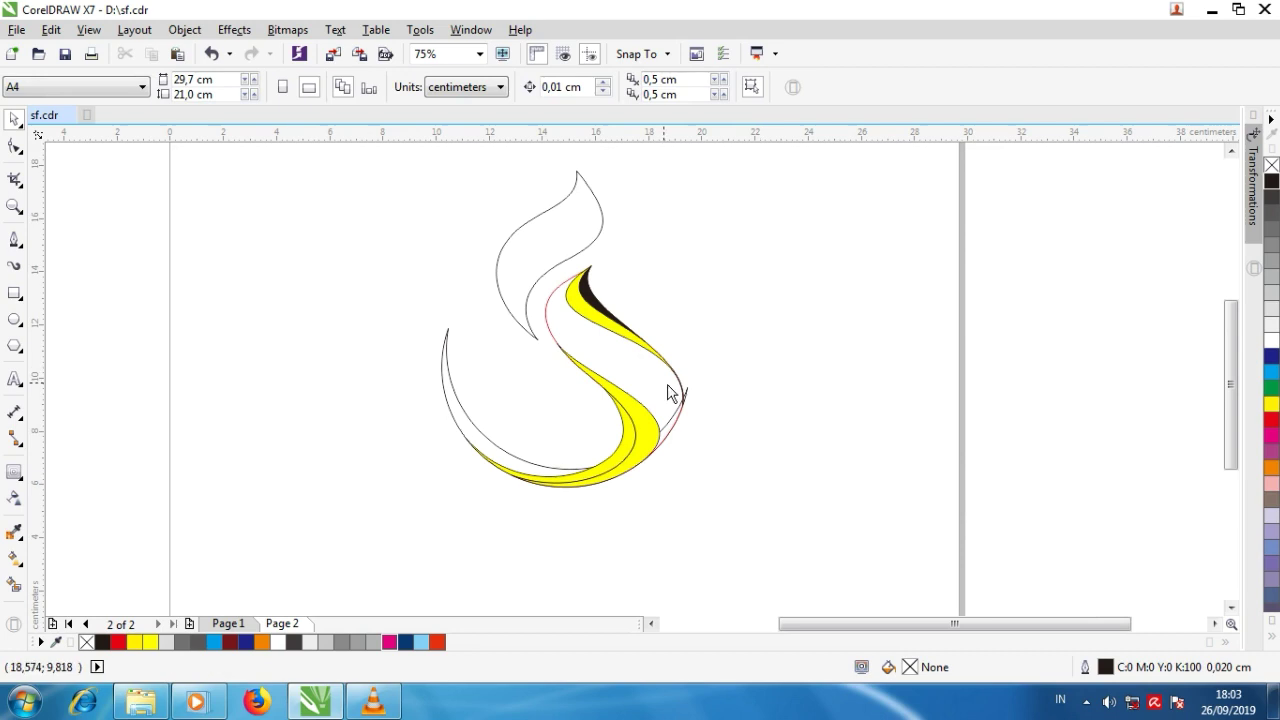
Step: Trim the circle's crescent with the original S shape
click(586, 345)
shift+click(493, 468)
click(548, 88)
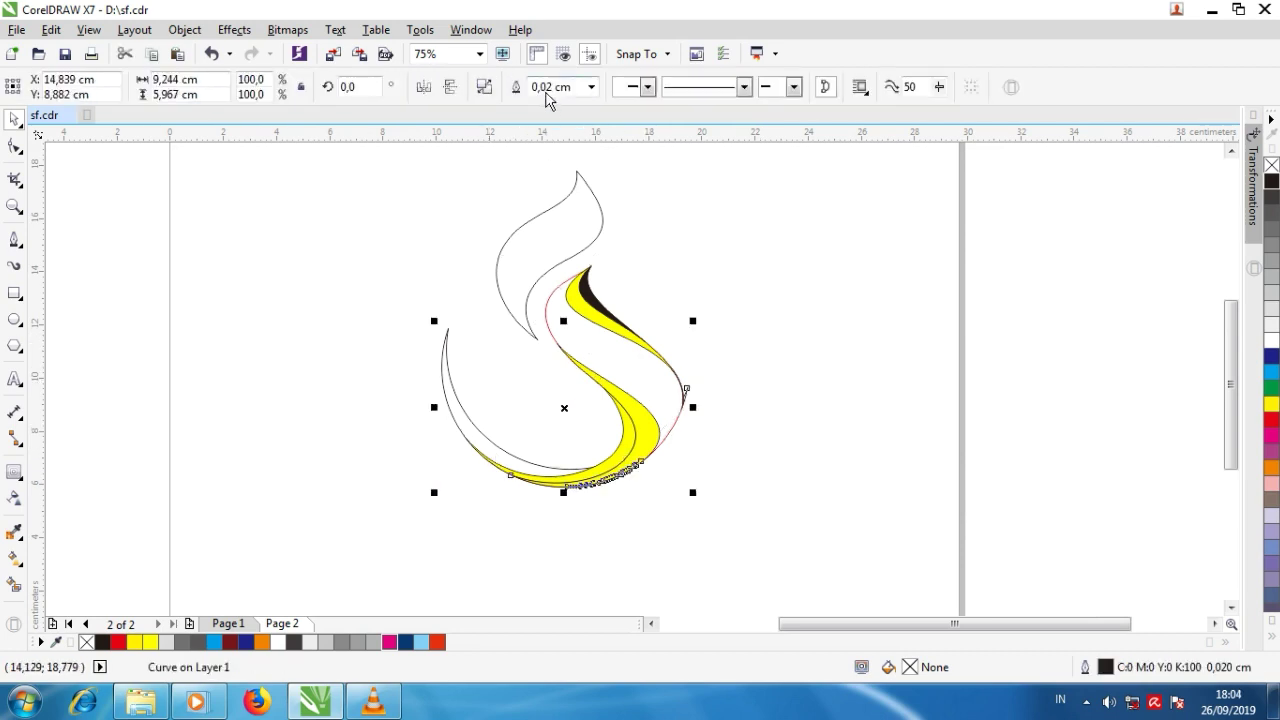
Step: Break the trimmed crescent apart and delete the leftover slivers along the S shape's right edge
click(184, 30)
click(291, 315)
click(676, 440)
drag(675, 434, 702, 441)
key(ctrl+z)
click(733, 394)
drag(733, 391, 667, 490)
key(Delete)
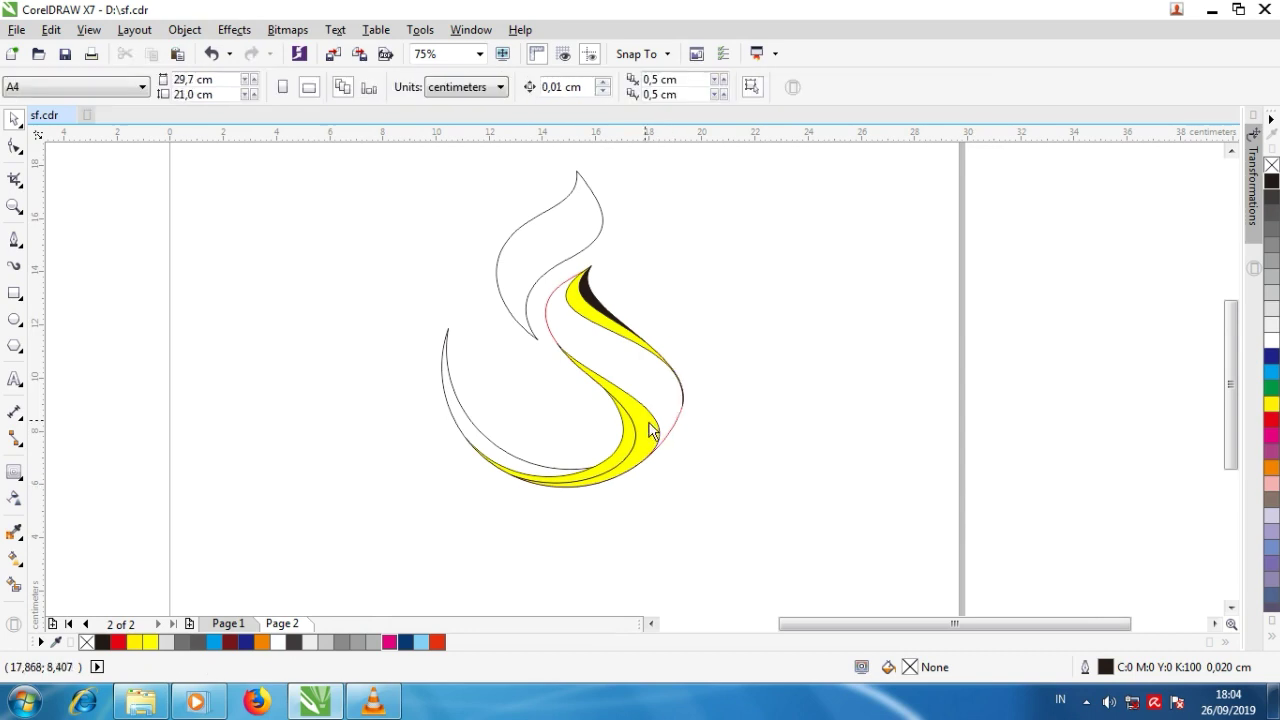
Step: Pull the filled segments off the S shape to inspect them separately, and undo the moves
drag(590, 305, 704, 319)
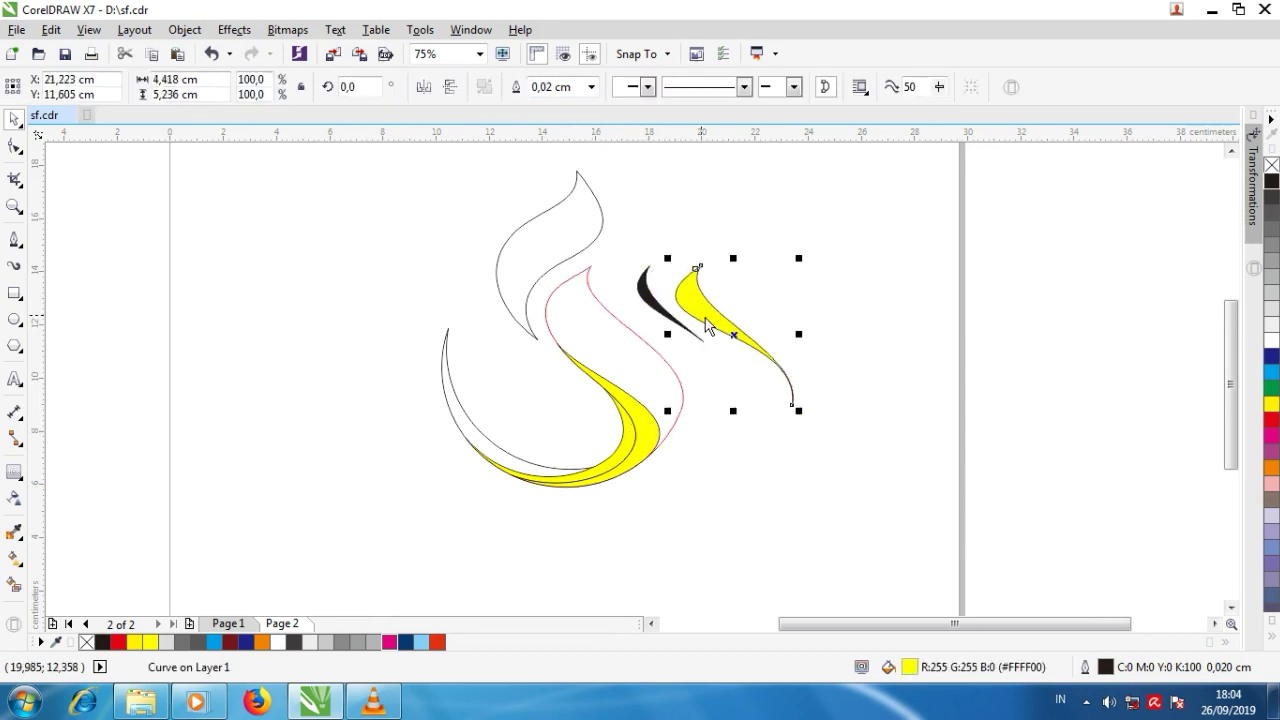
key(ctrl+z)
key(ctrl+z)
click(735, 347)
drag(655, 441, 755, 445)
drag(629, 435, 567, 443)
key(ctrl+z)
key(ctrl+z)
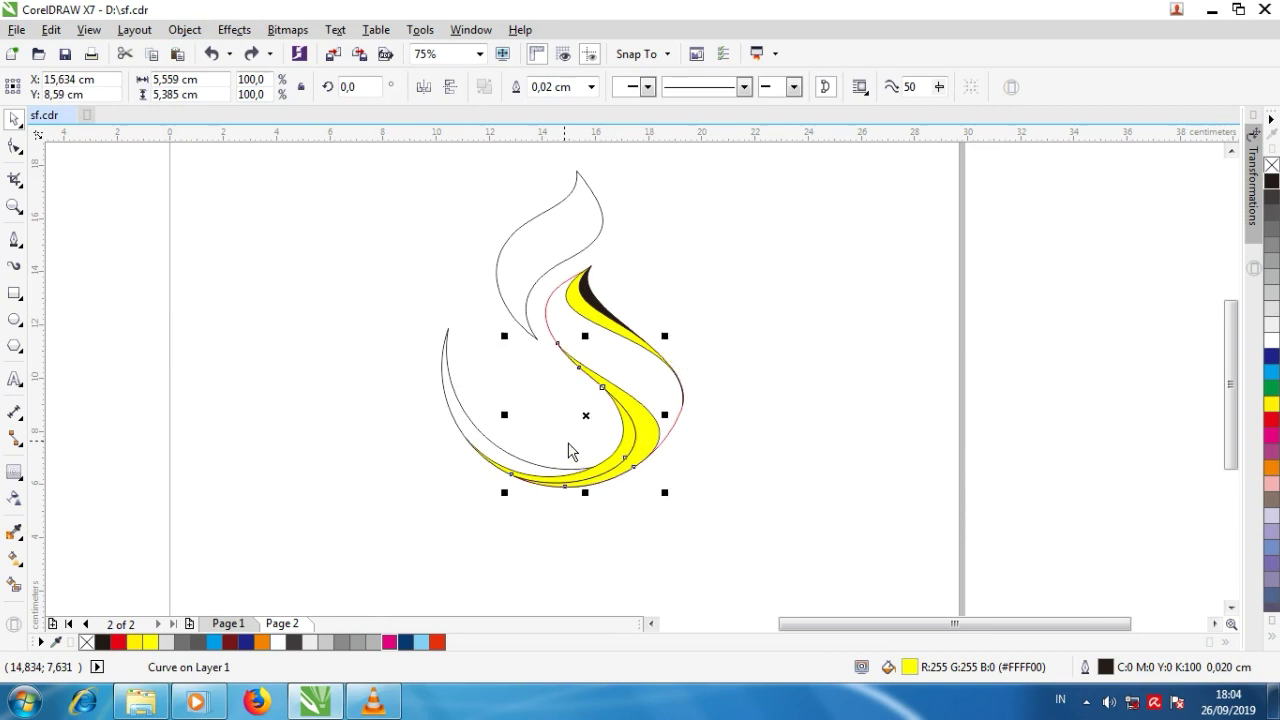
click(813, 449)
scroll(624, 421, down, 1)
scroll(596, 337, up, 1)
Step: Try bowing the lower inner curve of the flame's copy outward and smart-filling the resulting gap with yellow
click(597, 344)
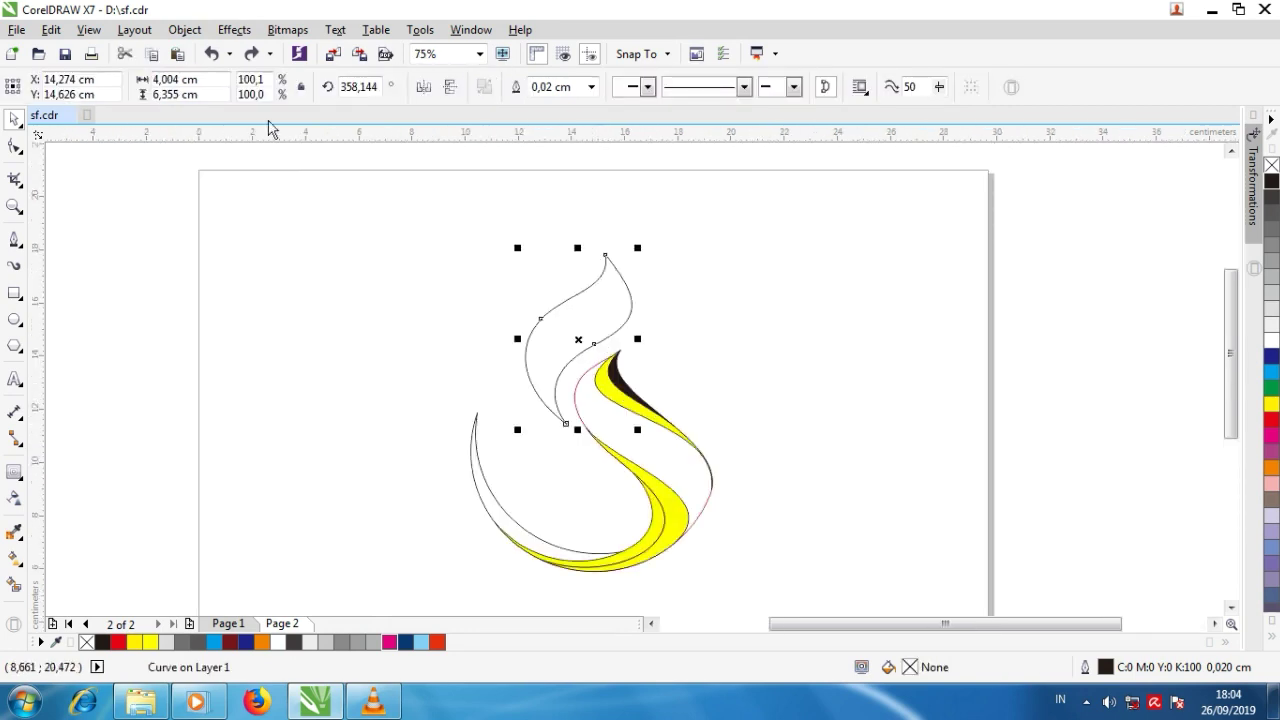
key(F10)
scroll(583, 360, up, 2)
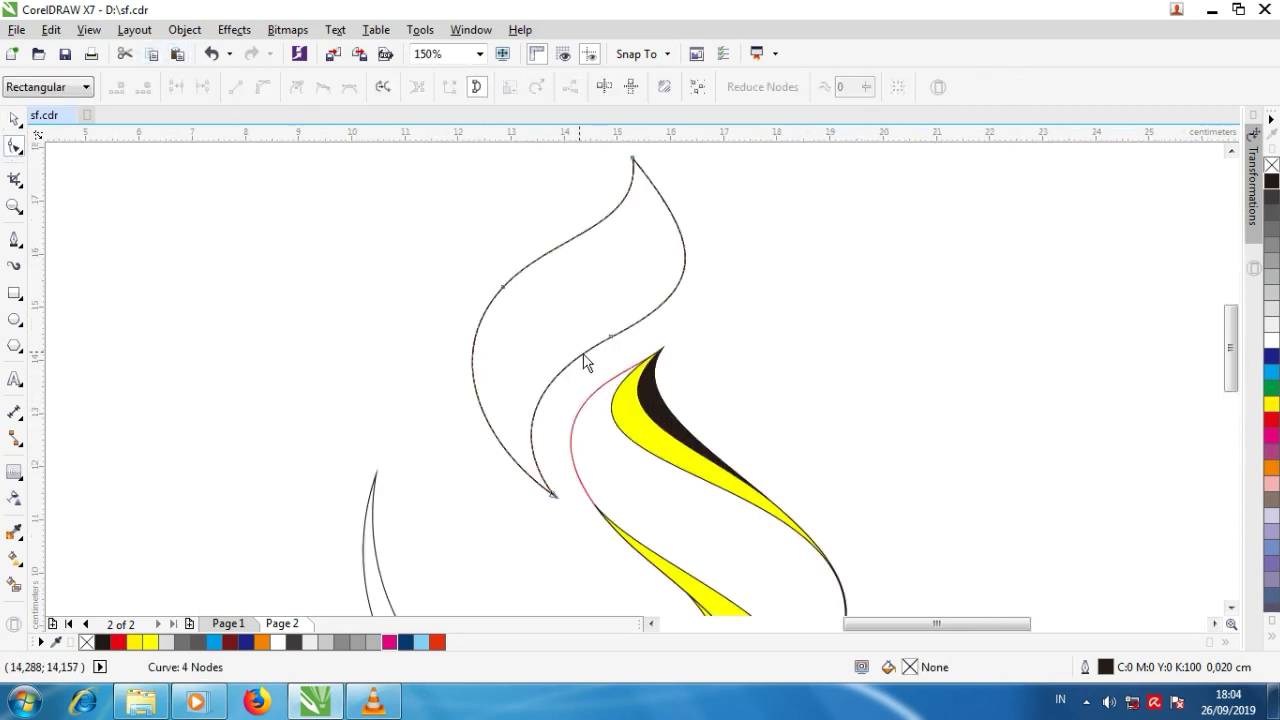
drag(616, 341, 592, 337)
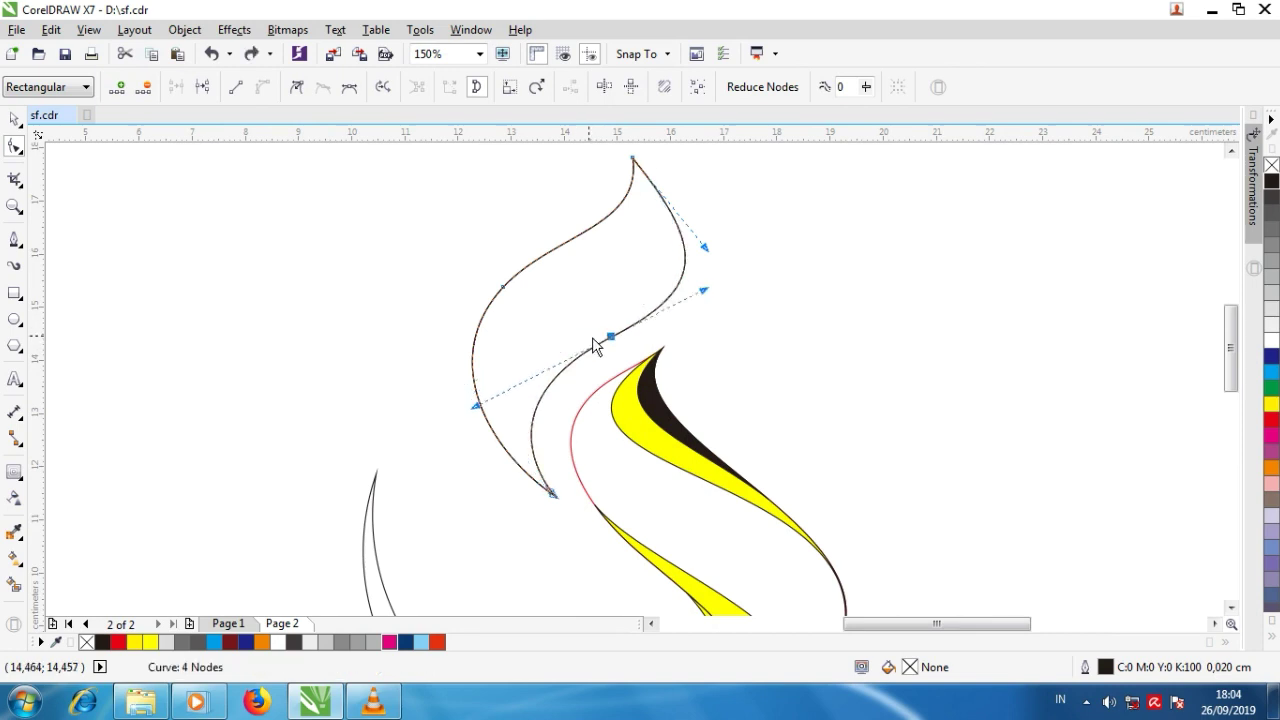
click(552, 492)
drag(476, 406, 441, 413)
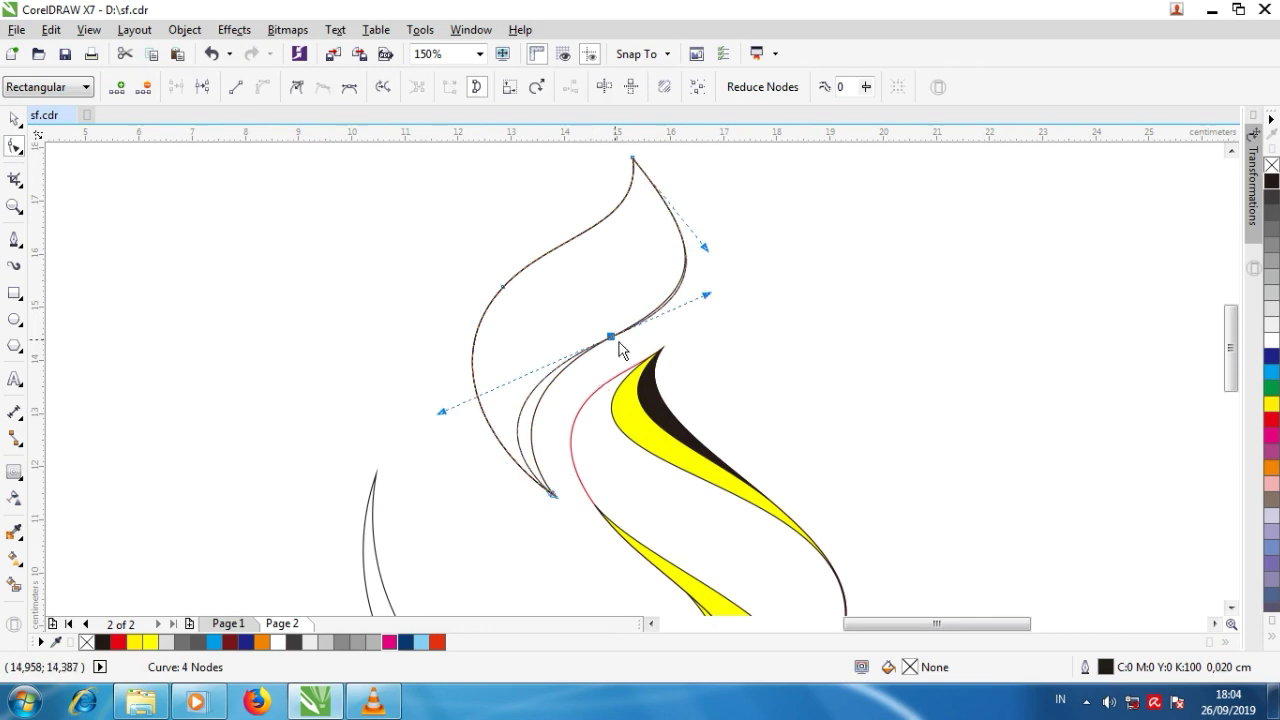
click(15, 588)
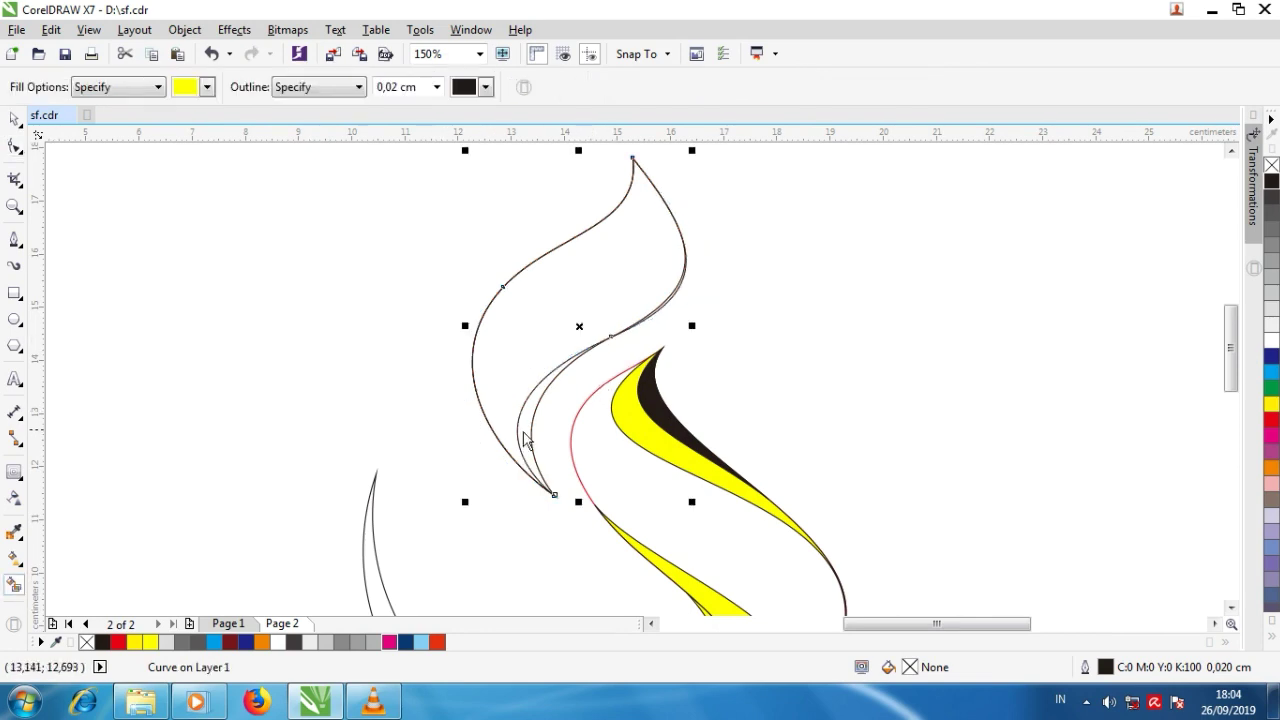
click(533, 437)
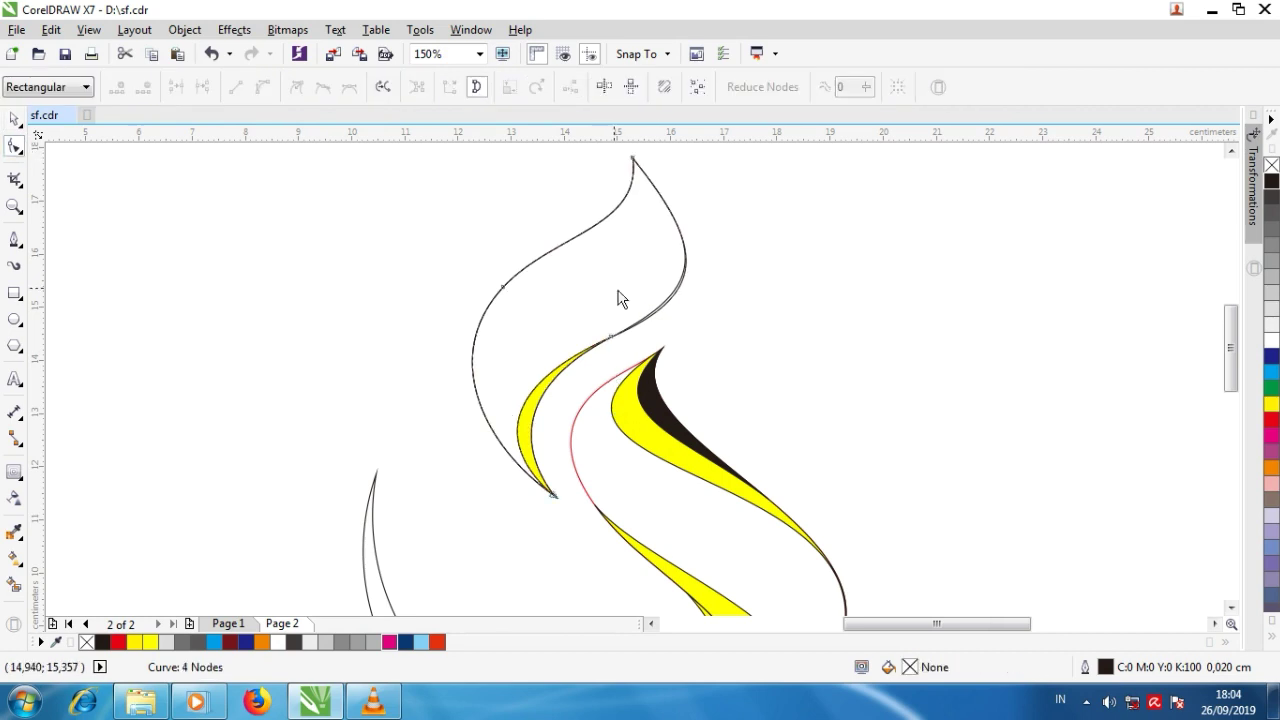
Step: Try moving the middle node of the flame's copy up and left and pulling its upper right curve inward
click(610, 336)
drag(646, 340, 645, 330)
scroll(621, 323, up, 1)
scroll(619, 321, down, 1)
scroll(646, 326, down, 1)
scroll(645, 289, up, 1)
drag(706, 285, 676, 258)
drag(607, 381, 592, 360)
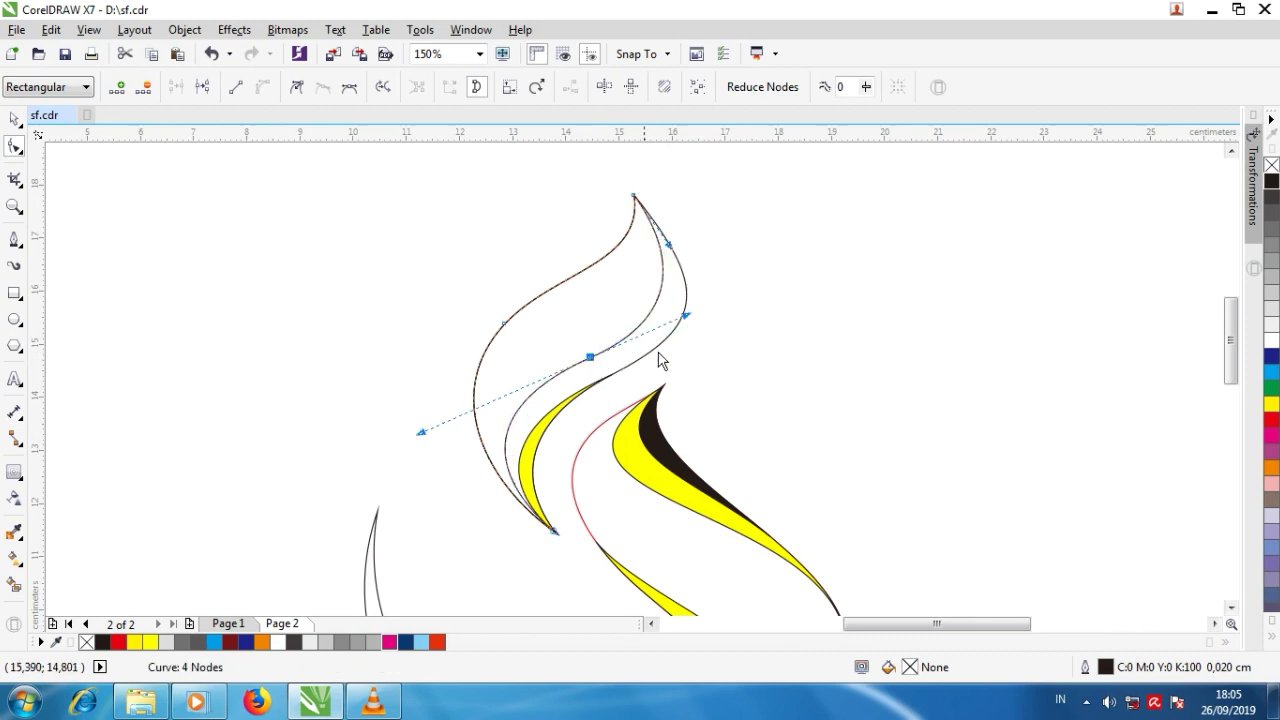
Step: Try adjusting the lower tip of the flame's copy and smart-filling the wide band along the flame's right edge with yellow
key(Delete)
click(555, 531)
click(489, 485)
drag(360, 397, 359, 359)
drag(778, 398, 763, 387)
key(space)
scroll(543, 358, down, 2)
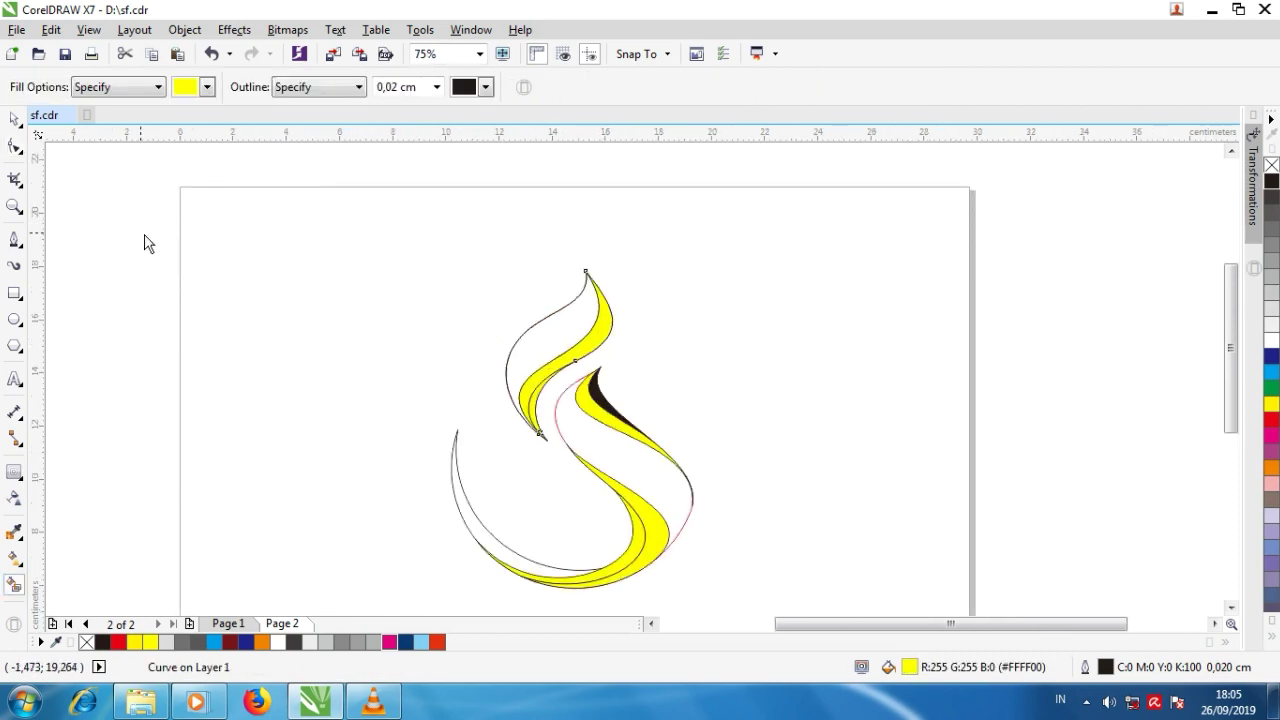
Step: Undo the yellow fills and the reshaping on the flame
click(503, 392)
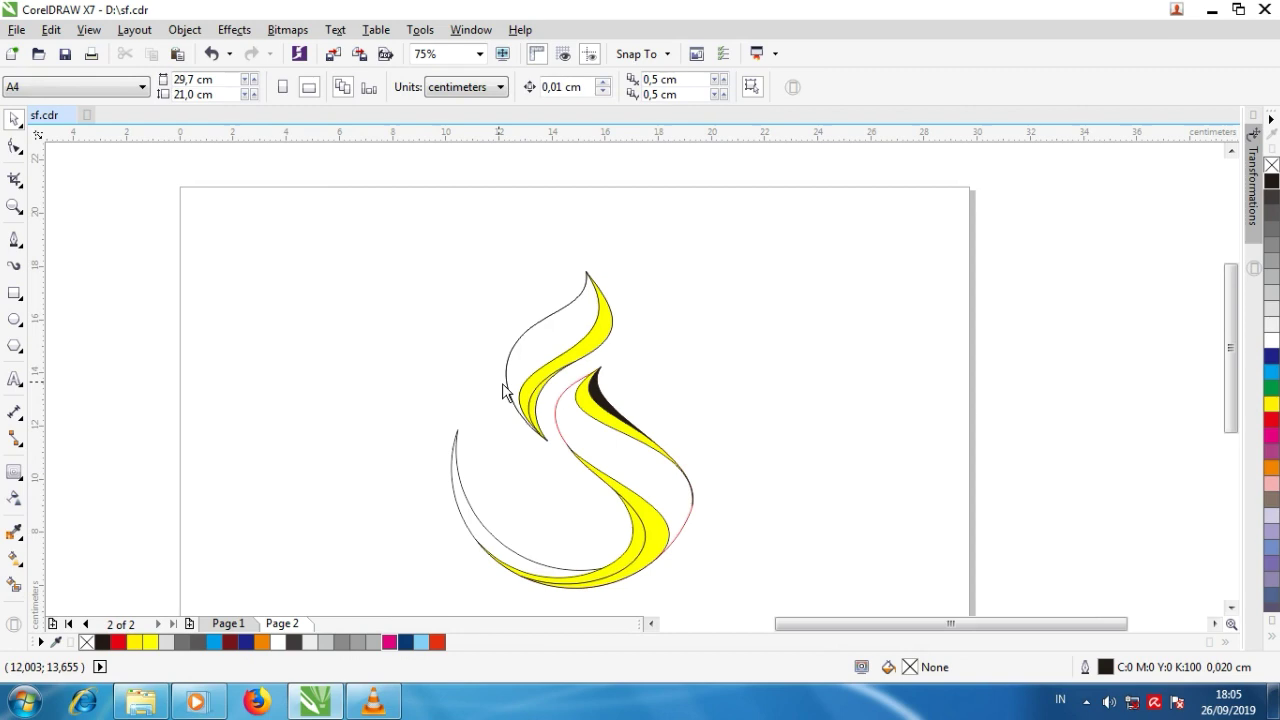
key(ctrl+z)
key(ctrl+z)
key(ctrl+z)
key(ctrl+z)
click(656, 381)
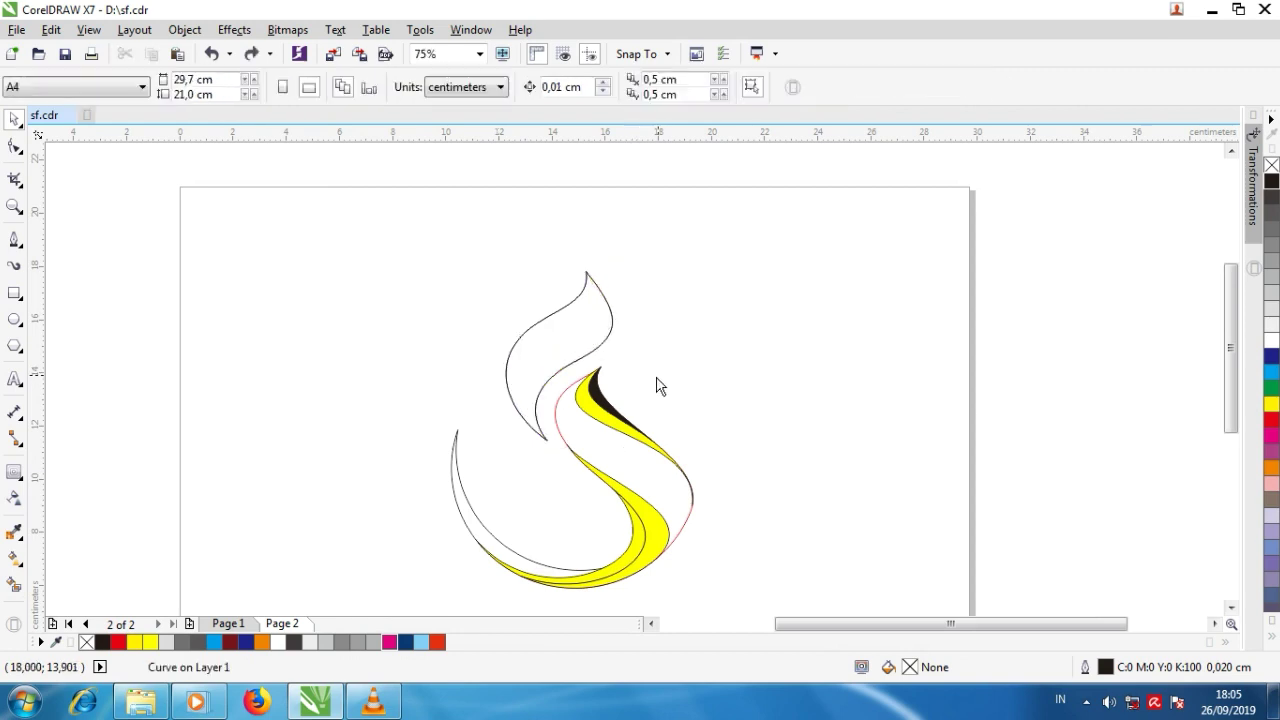
Step: Shift the middle node of the flame's copy slightly left so its right edge runs just inside the original flame
scroll(592, 368, up, 1)
drag(570, 313, 605, 312)
click(206, 54)
click(15, 147)
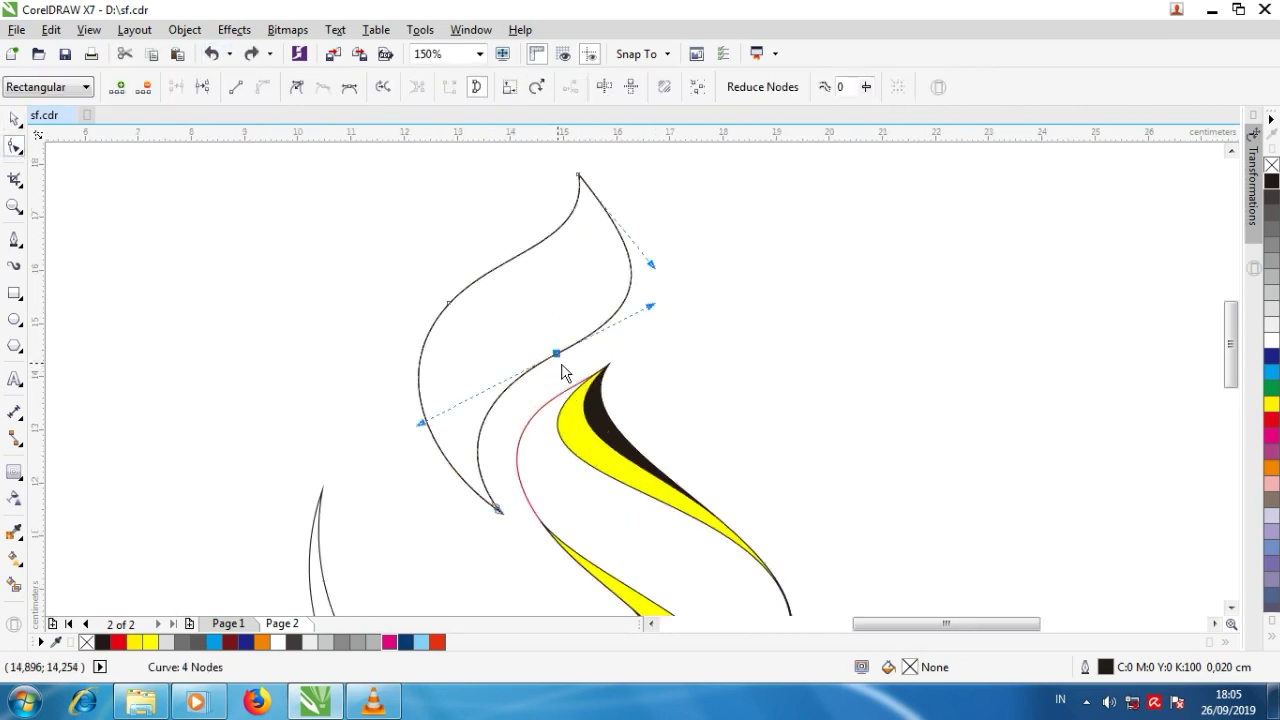
drag(554, 356, 543, 359)
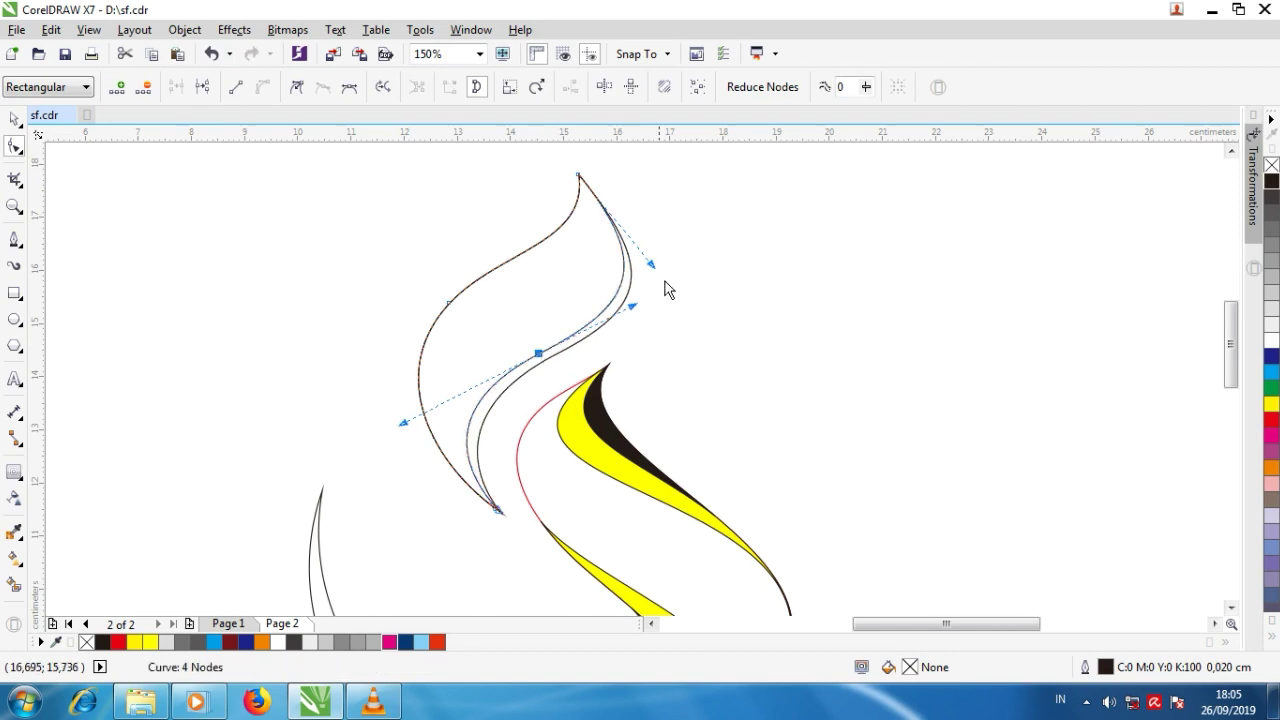
Step: Smart-fill the thin band between the flame and its copy, from top tip to bottom tip, with yellow
click(14, 585)
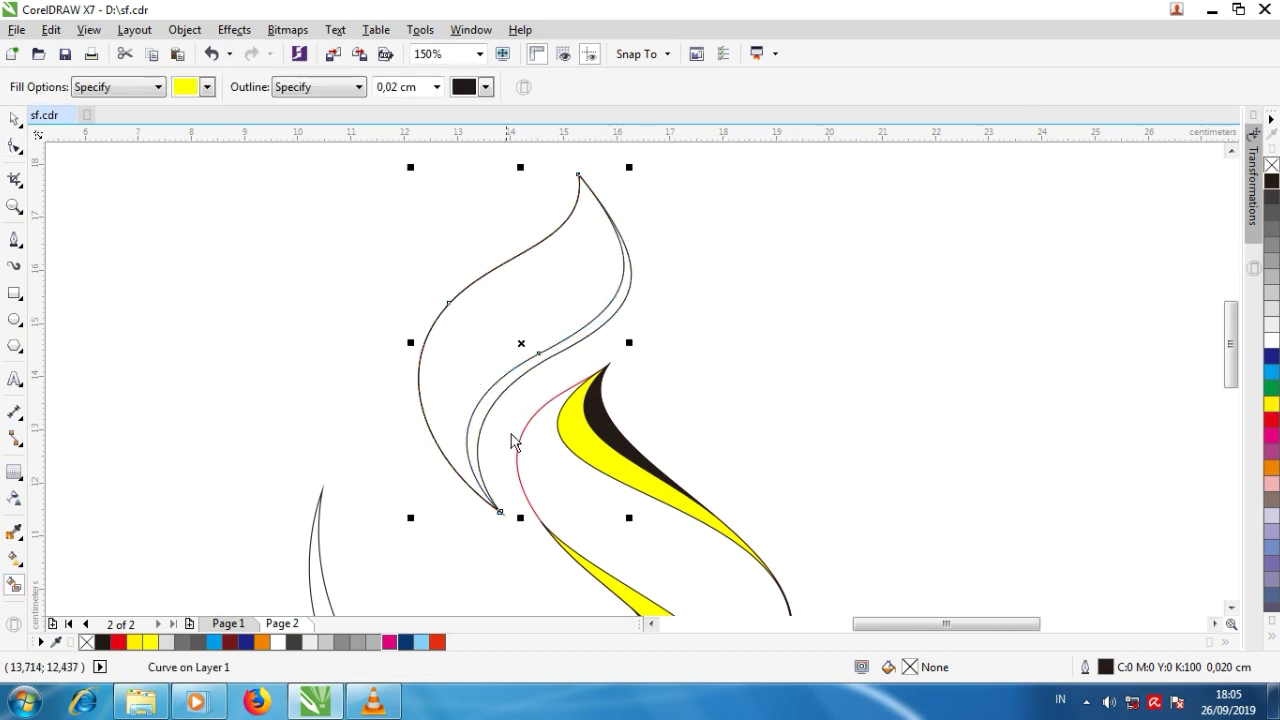
click(489, 418)
click(14, 146)
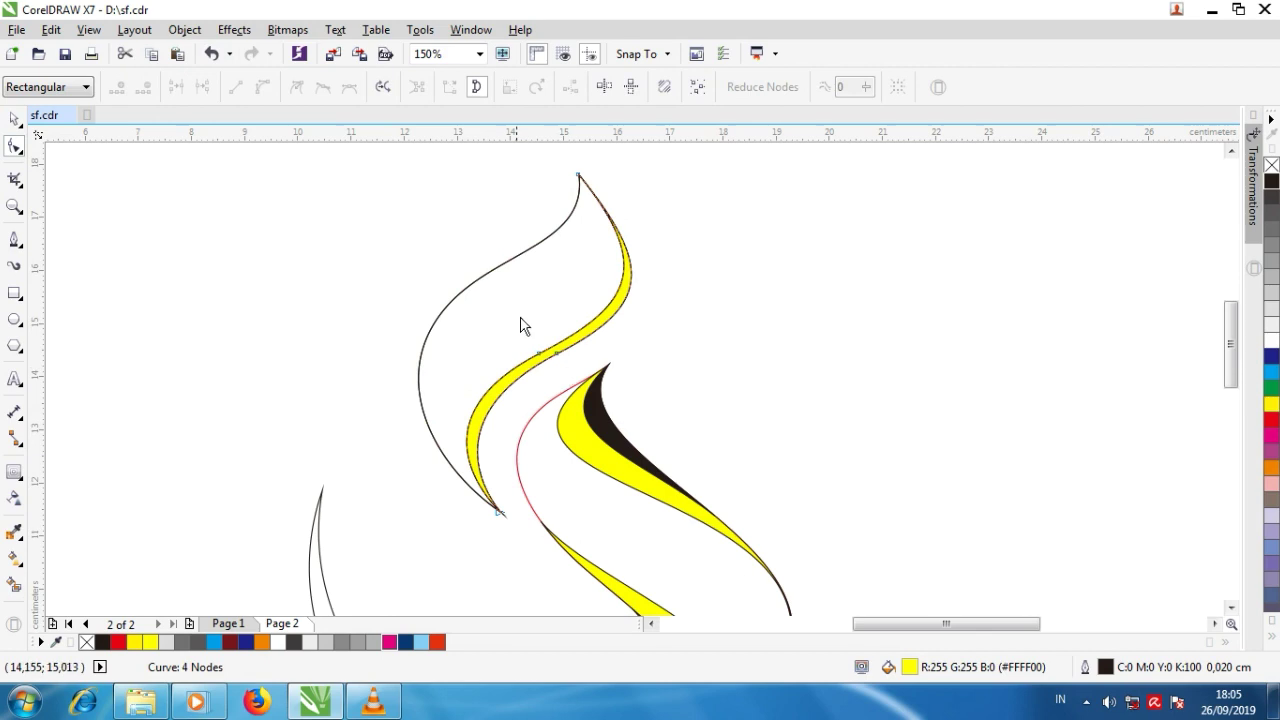
Step: Shift the middle node of the flame's copy further left so its inner curve runs left of the yellow band
drag(541, 358, 507, 345)
drag(373, 415, 393, 421)
drag(652, 267, 648, 296)
click(14, 119)
click(226, 322)
key(F10)
click(534, 325)
double_click(528, 329)
key(Delete)
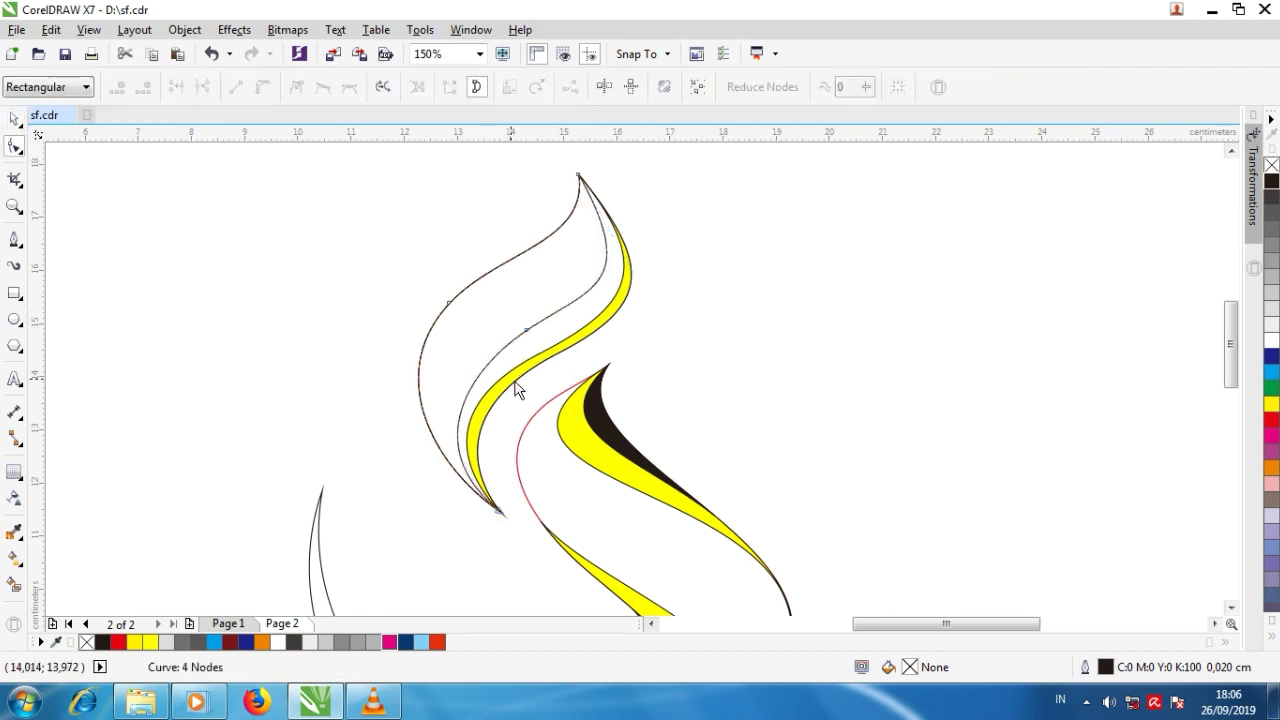
Step: Smart-fill the new wider band inside the flame with yellow and delete the flame's copy
click(15, 585)
click(560, 331)
click(14, 119)
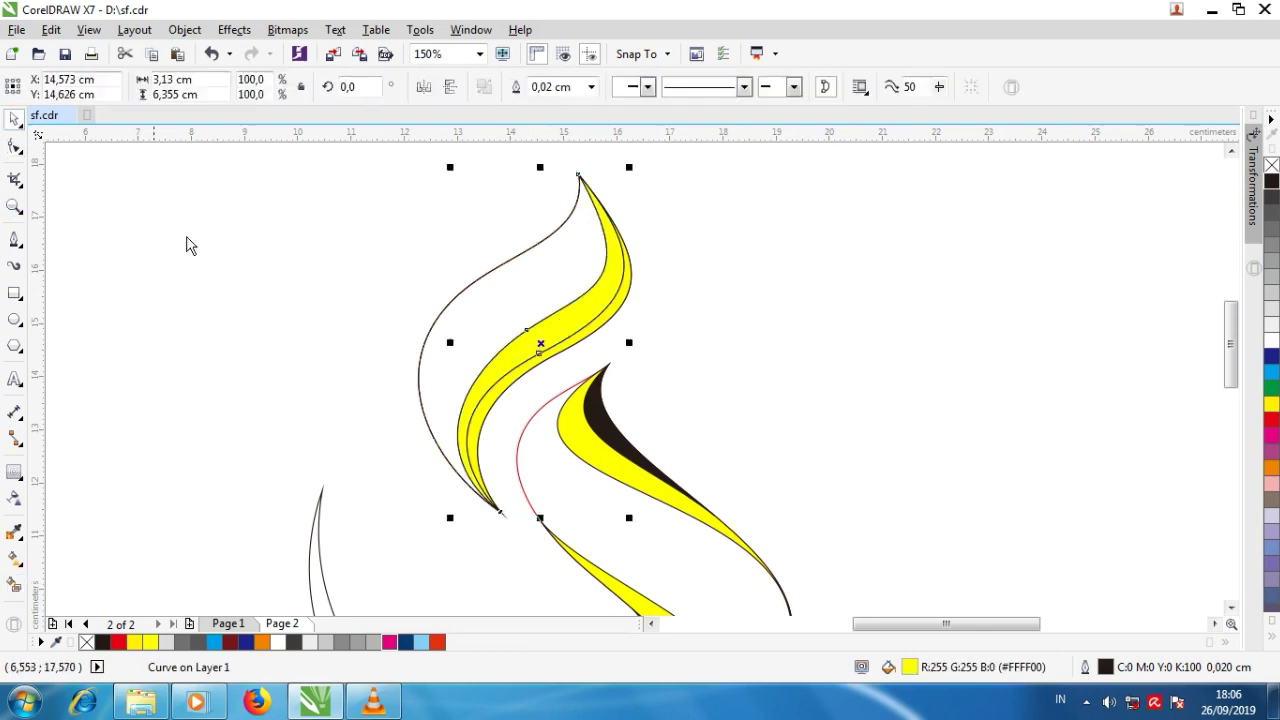
click(190, 243)
drag(485, 313, 307, 295)
key(Delete)
Step: Reshape the inner edge of the flame's thin yellow band by adjusting the curve handles of its middle node
scroll(586, 355, up, 1)
double_click(584, 321)
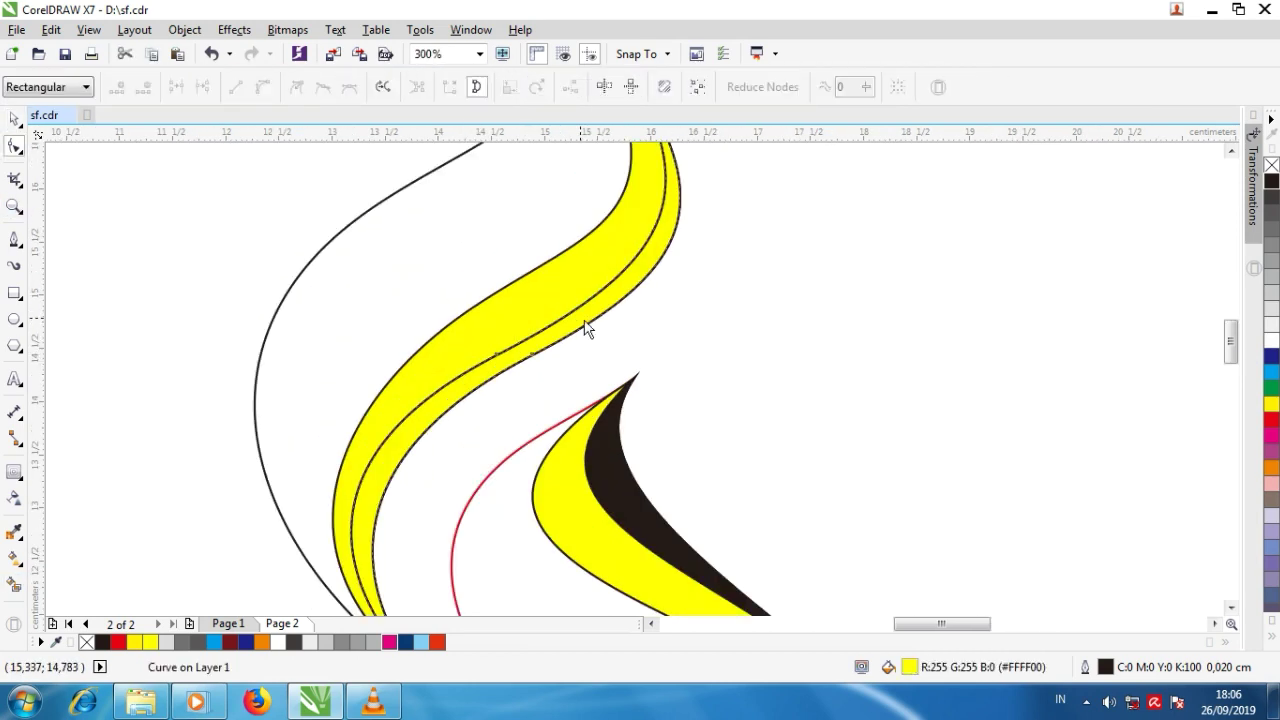
scroll(552, 337, down, 1)
scroll(554, 327, up, 1)
click(495, 364)
drag(685, 271, 671, 271)
scroll(455, 400, down, 1)
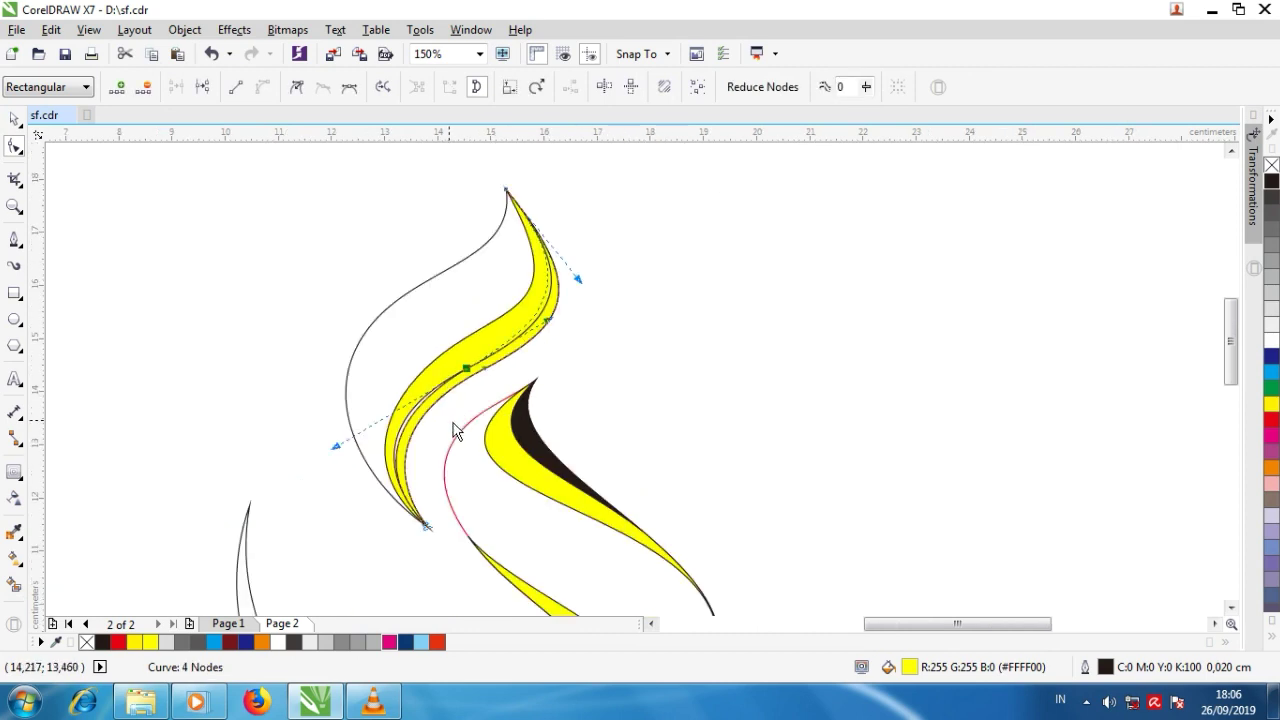
scroll(476, 418, up, 1)
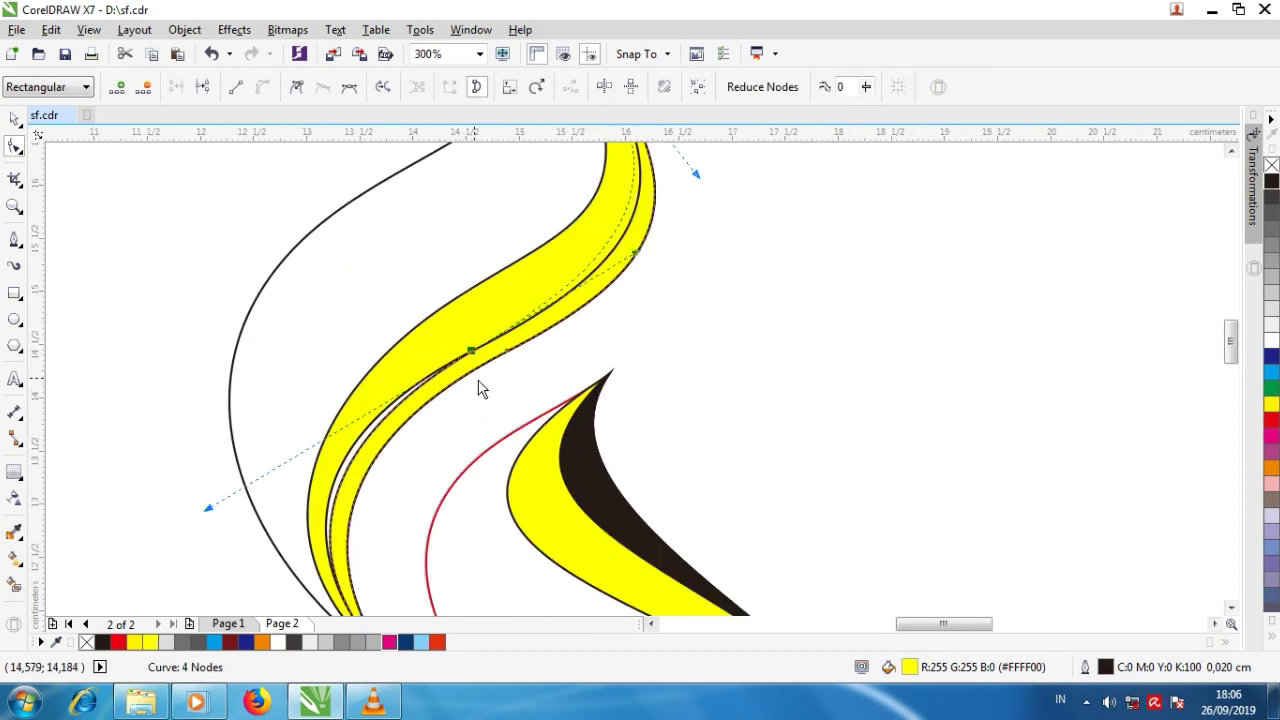
click(19, 128)
right_click(571, 323)
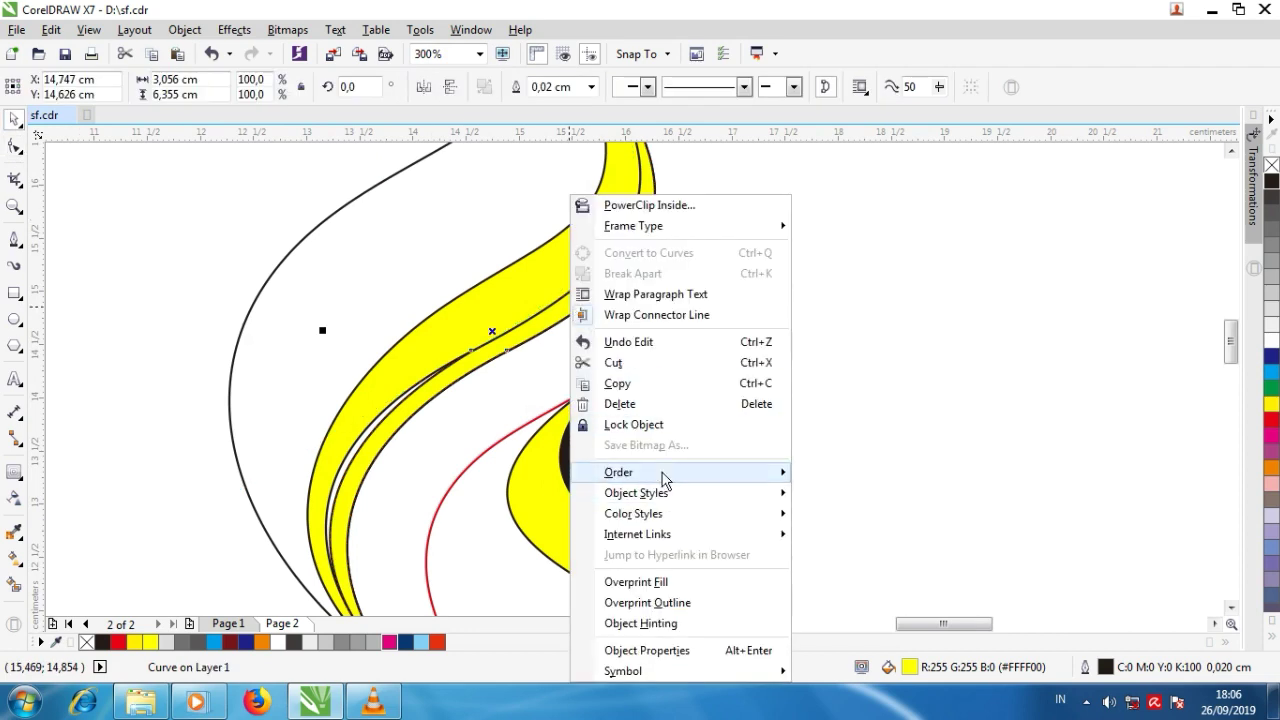
click(532, 343)
scroll(530, 343, down, 1)
click(458, 408)
Step: Shorten the lower curve handle on the wide flame band's inner node to close the white gap beside the thin band
scroll(458, 408, up, 1)
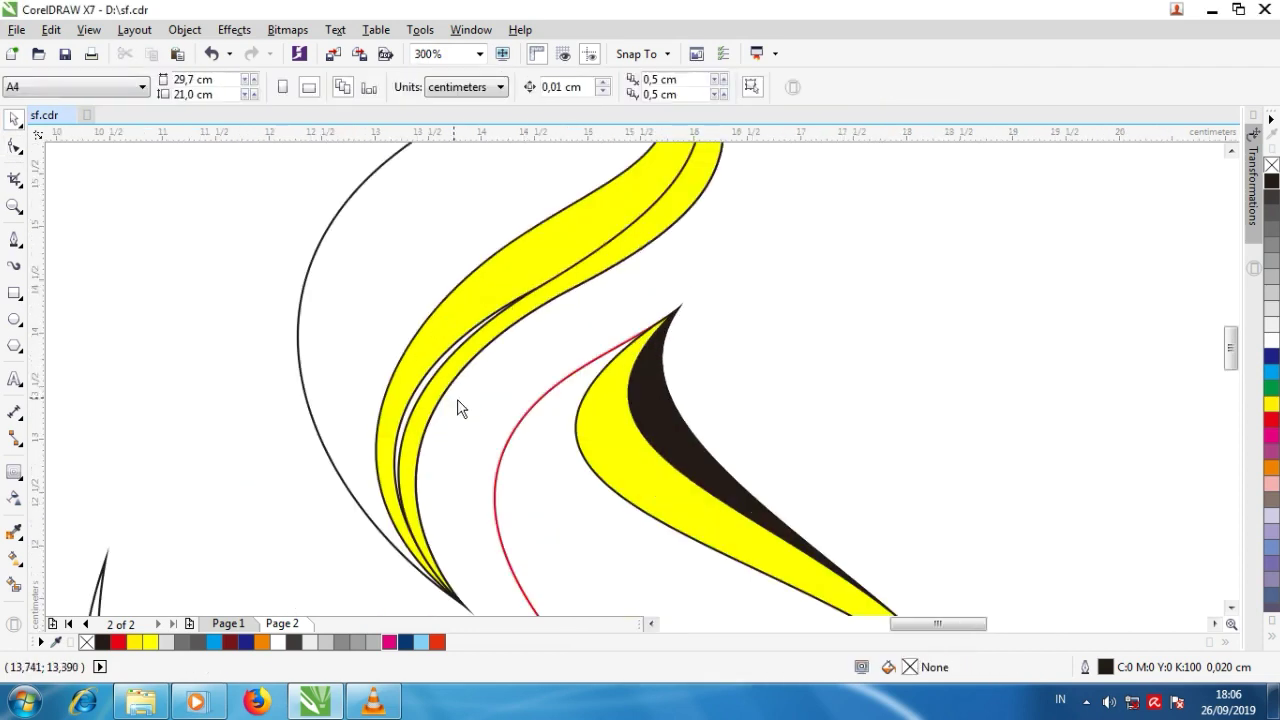
double_click(459, 322)
click(540, 289)
drag(268, 432, 294, 428)
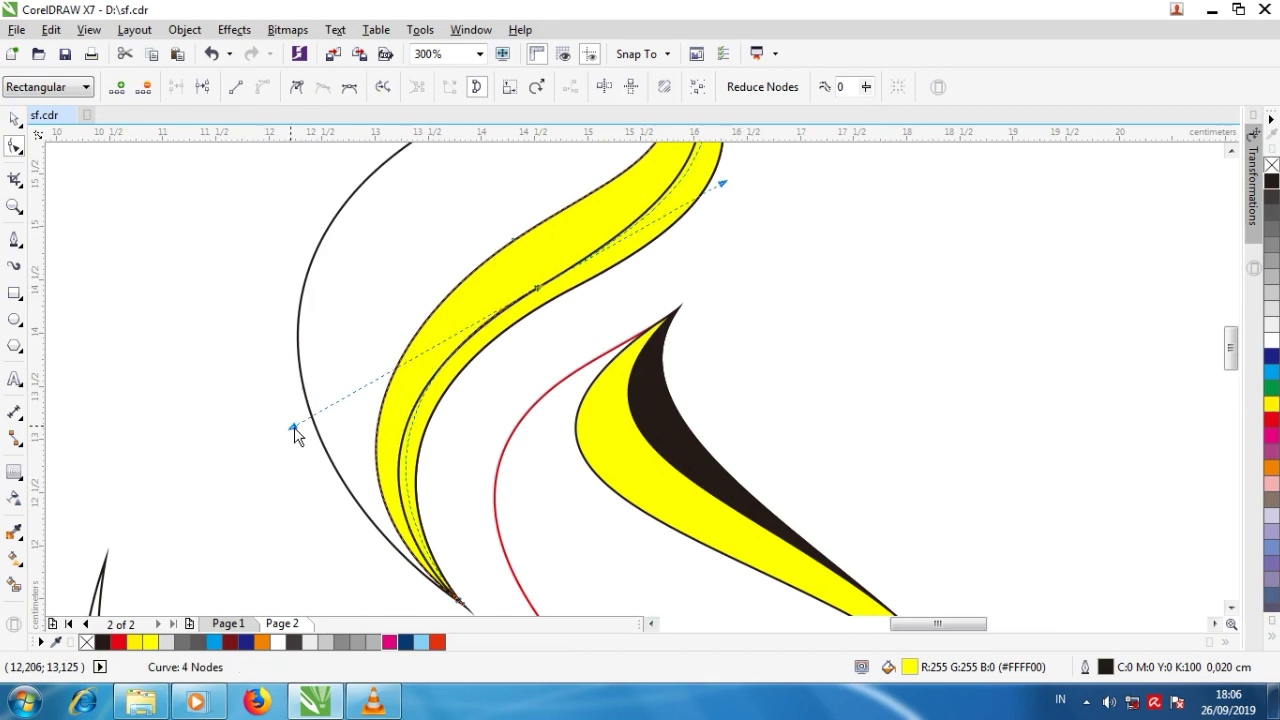
scroll(337, 360, down, 1)
key(space)
key(Escape)
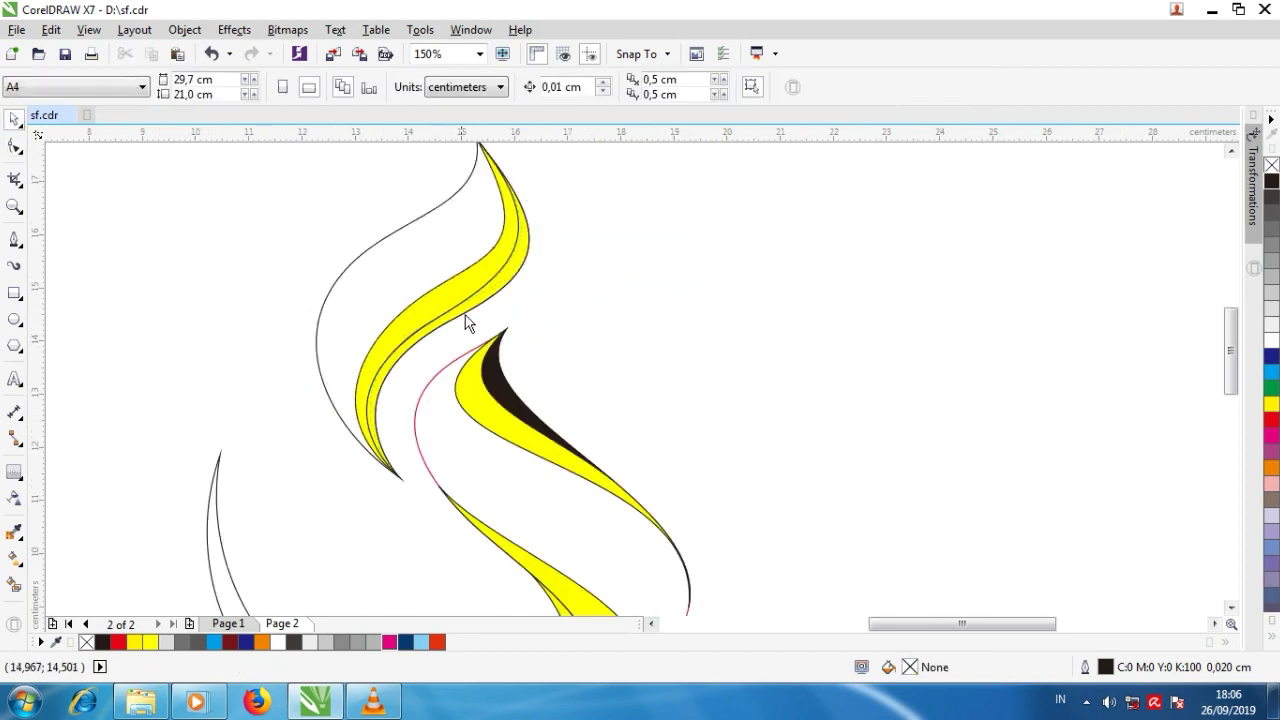
Step: Shift the thin flame band's inner middle node about 0.06 cm left and refine the upper part of that edge
double_click(466, 322)
scroll(450, 322, up, 3)
drag(444, 322, 420, 322)
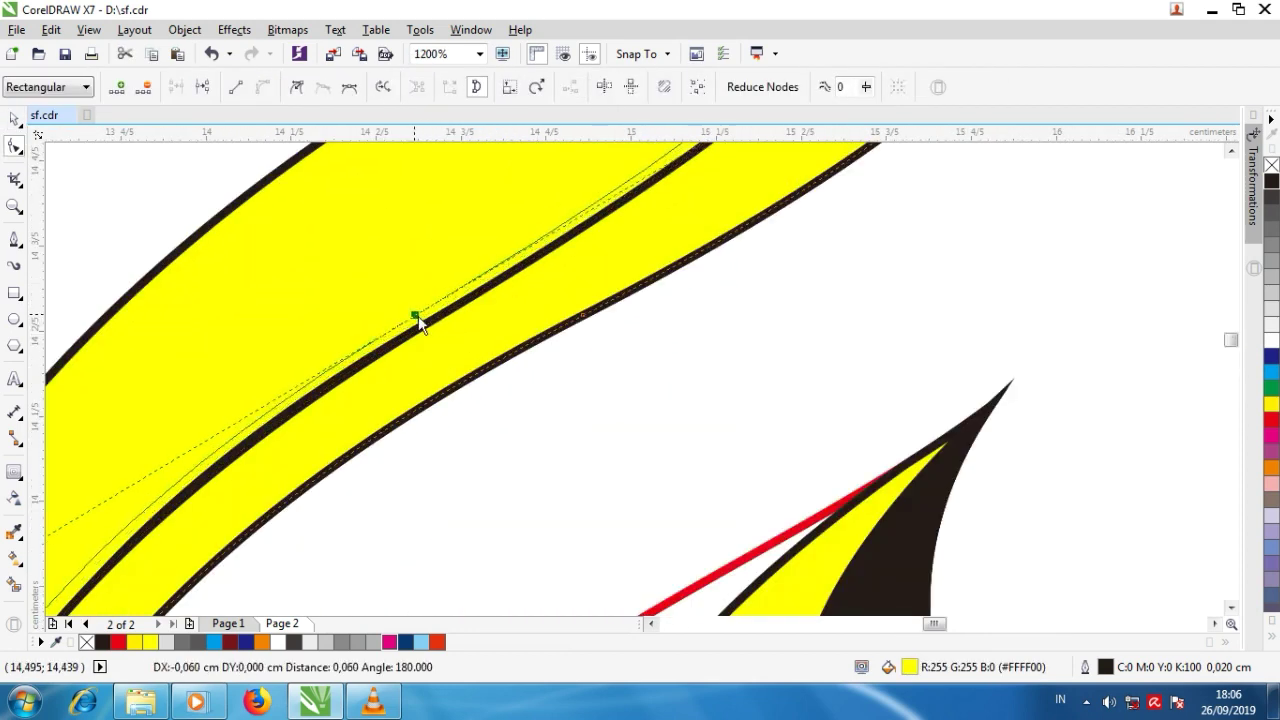
scroll(420, 322, down, 3)
click(530, 226)
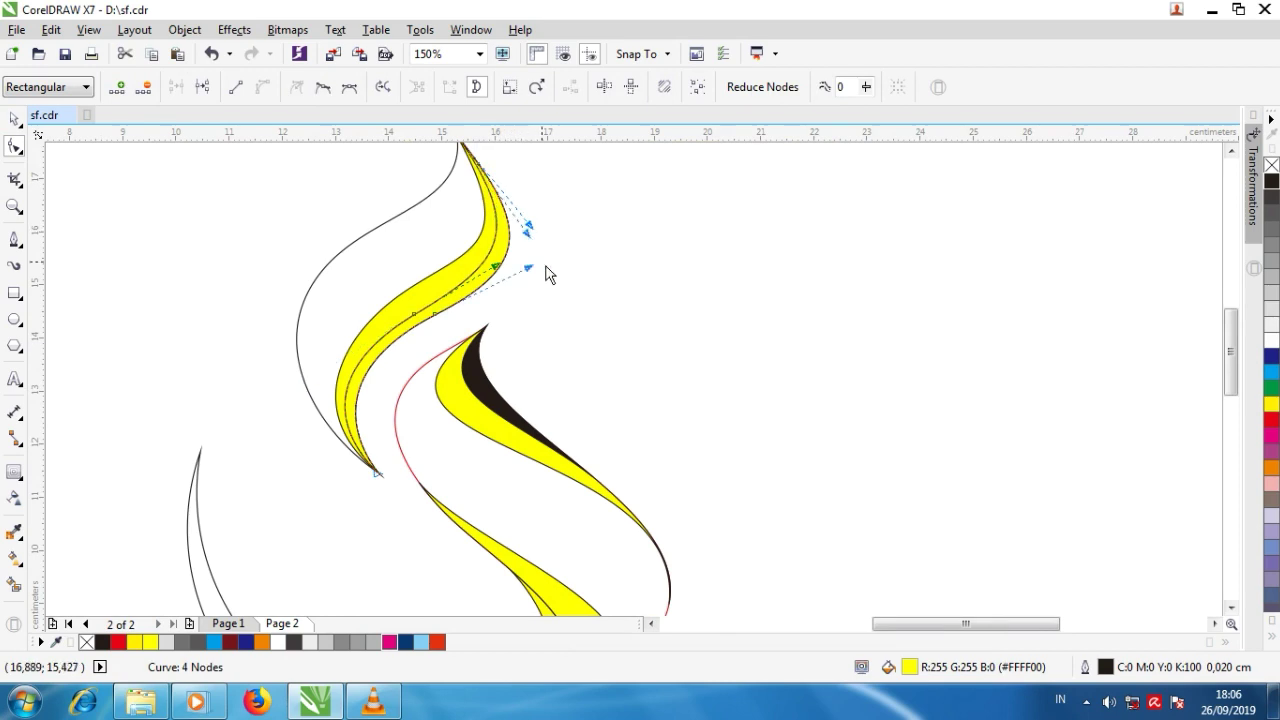
scroll(420, 328, up, 1)
scroll(418, 316, down, 1)
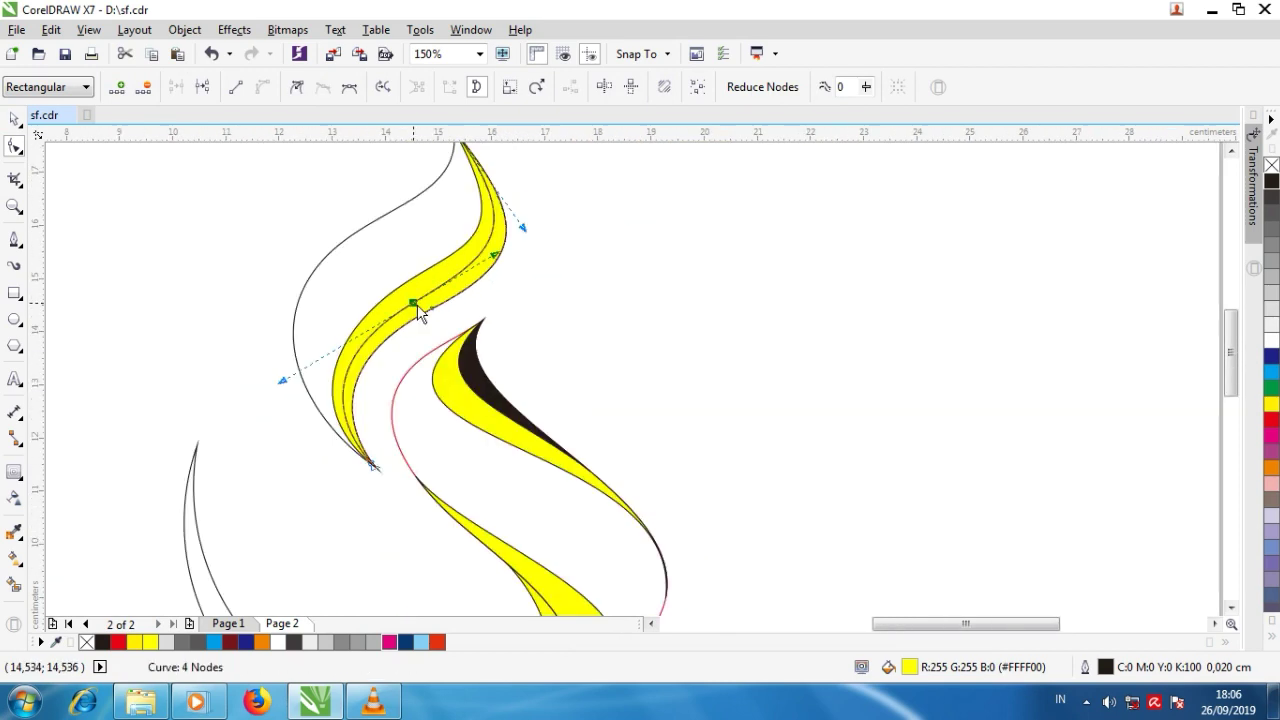
Step: Replace the middle node on the thin flame band's inner edge with one slightly lower along the curve
double_click(385, 324)
double_click(476, 257)
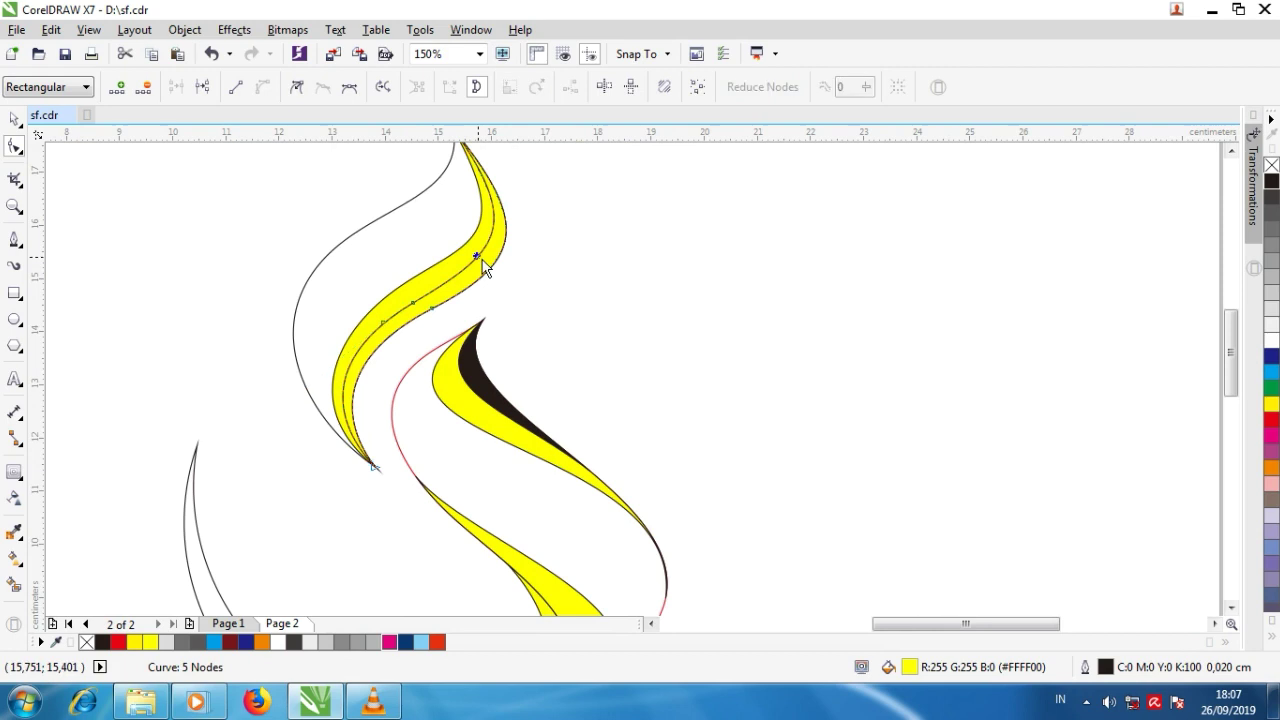
double_click(413, 303)
Step: Give the main S segment an elliptical fountain fill with a yellow centre and a red outer end
scroll(484, 268, down, 1)
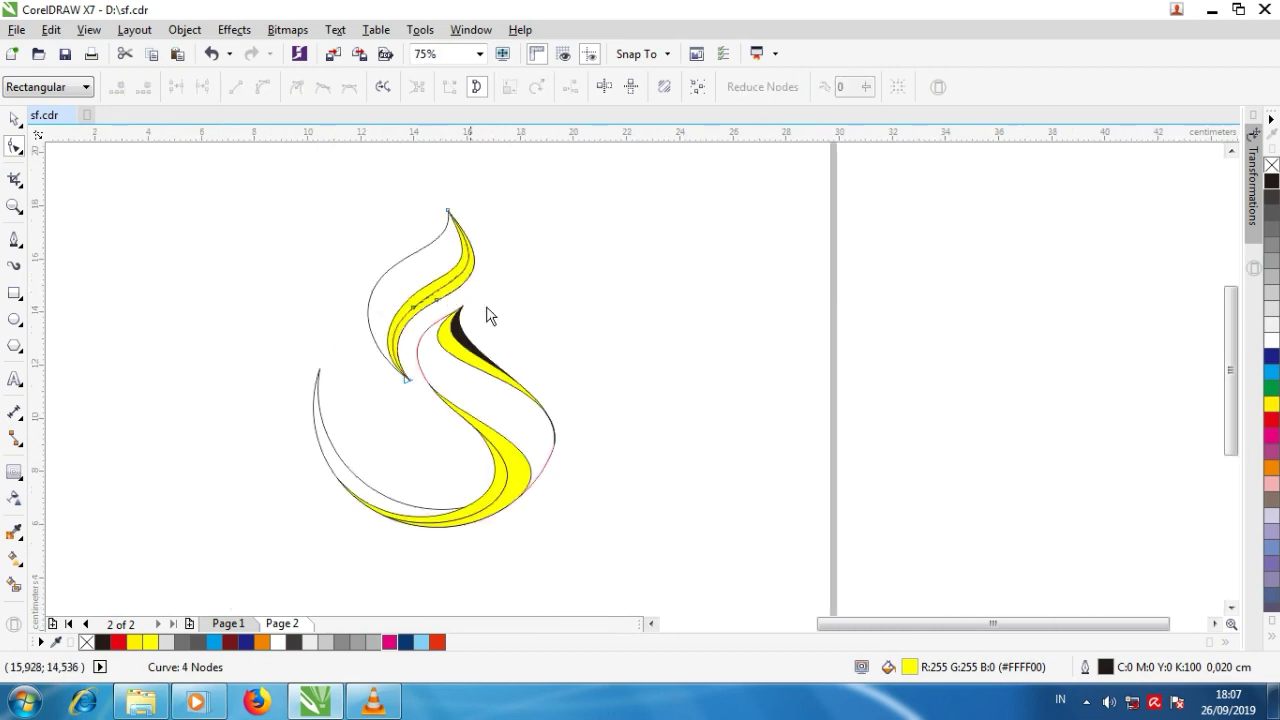
click(15, 120)
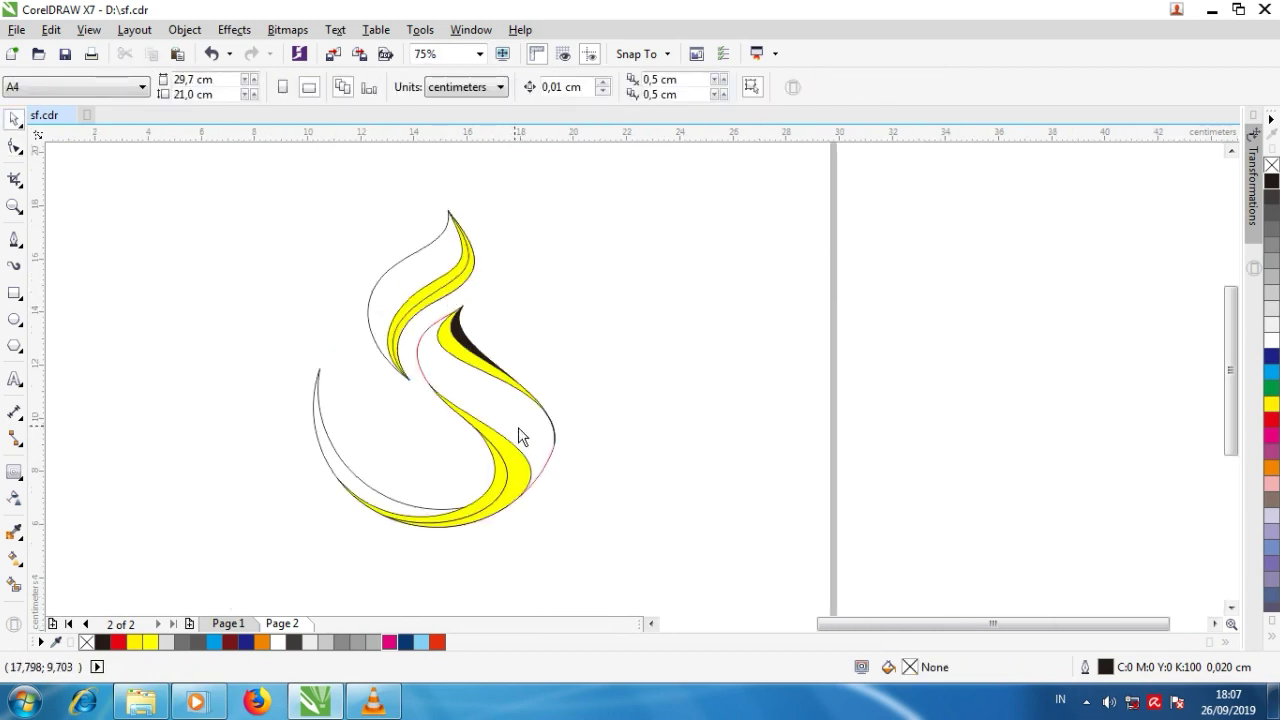
click(519, 436)
click(14, 558)
click(65, 86)
click(260, 86)
drag(470, 417, 498, 404)
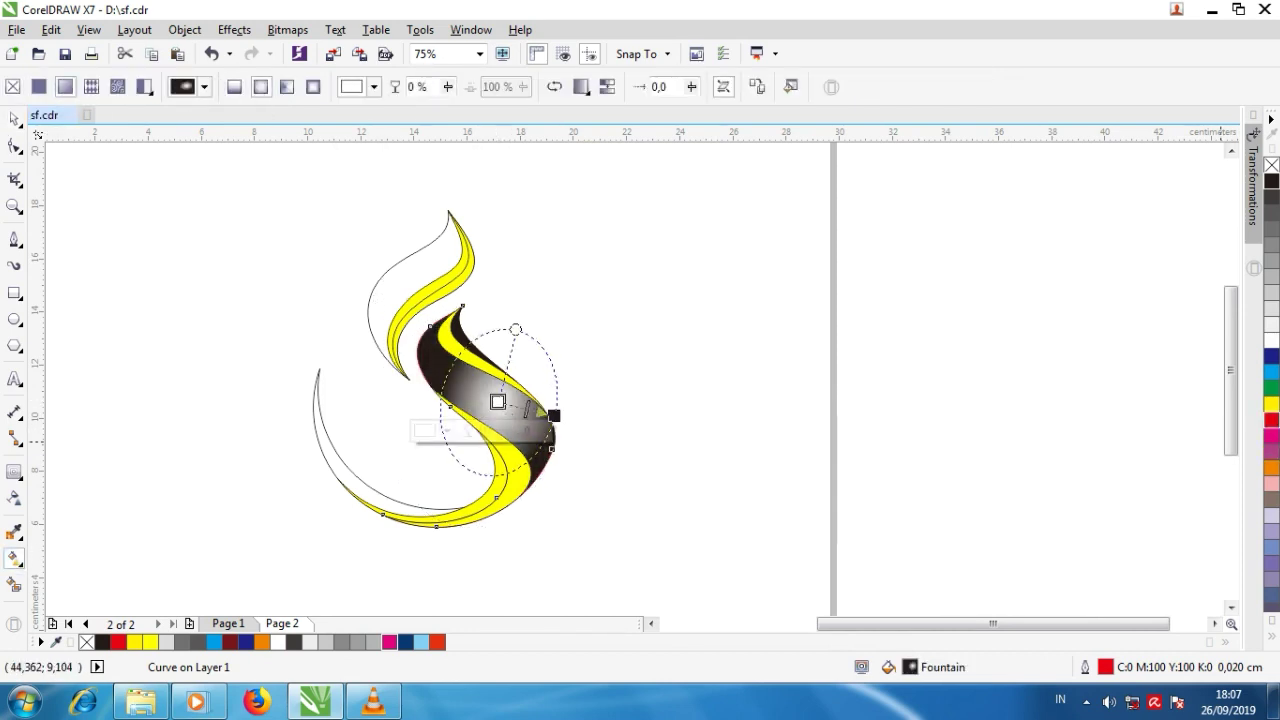
click(1271, 405)
click(555, 417)
click(1271, 420)
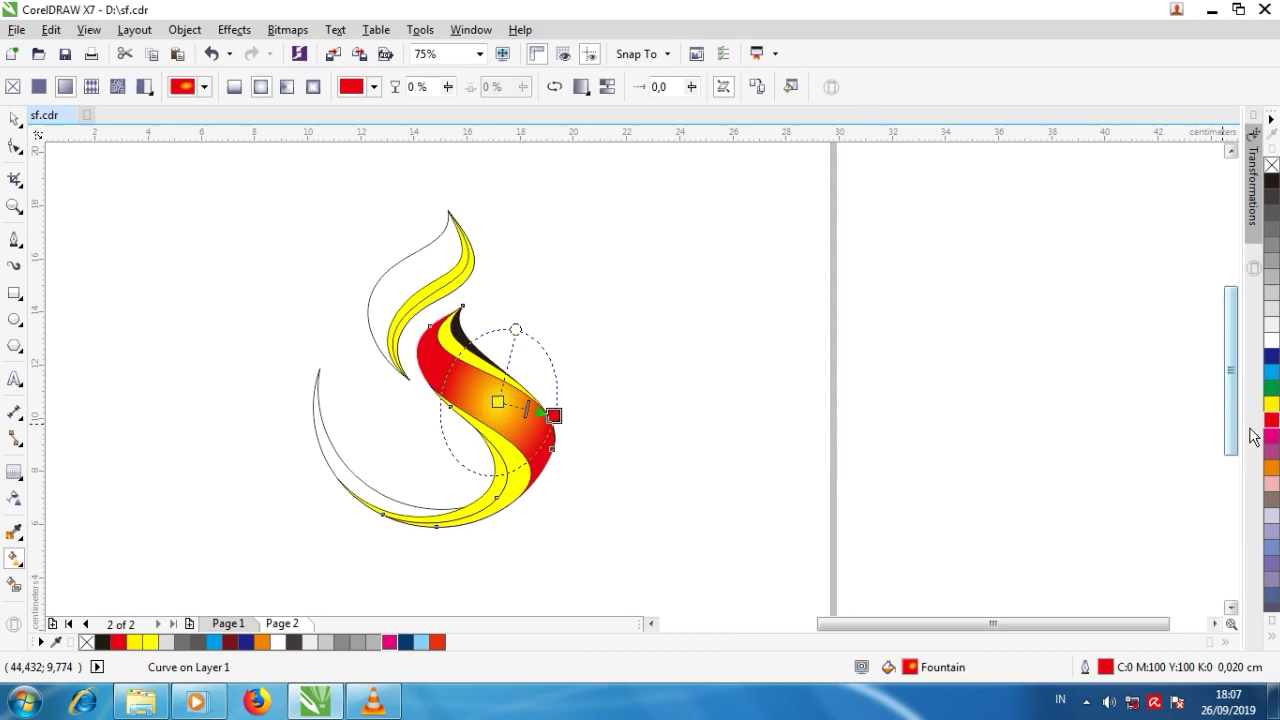
Step: Add an intermediate red colour stop to the S fill and set the outer stop to dark maroon C65 M99 Y100 K62
scroll(520, 406, up, 2)
double_click(546, 413)
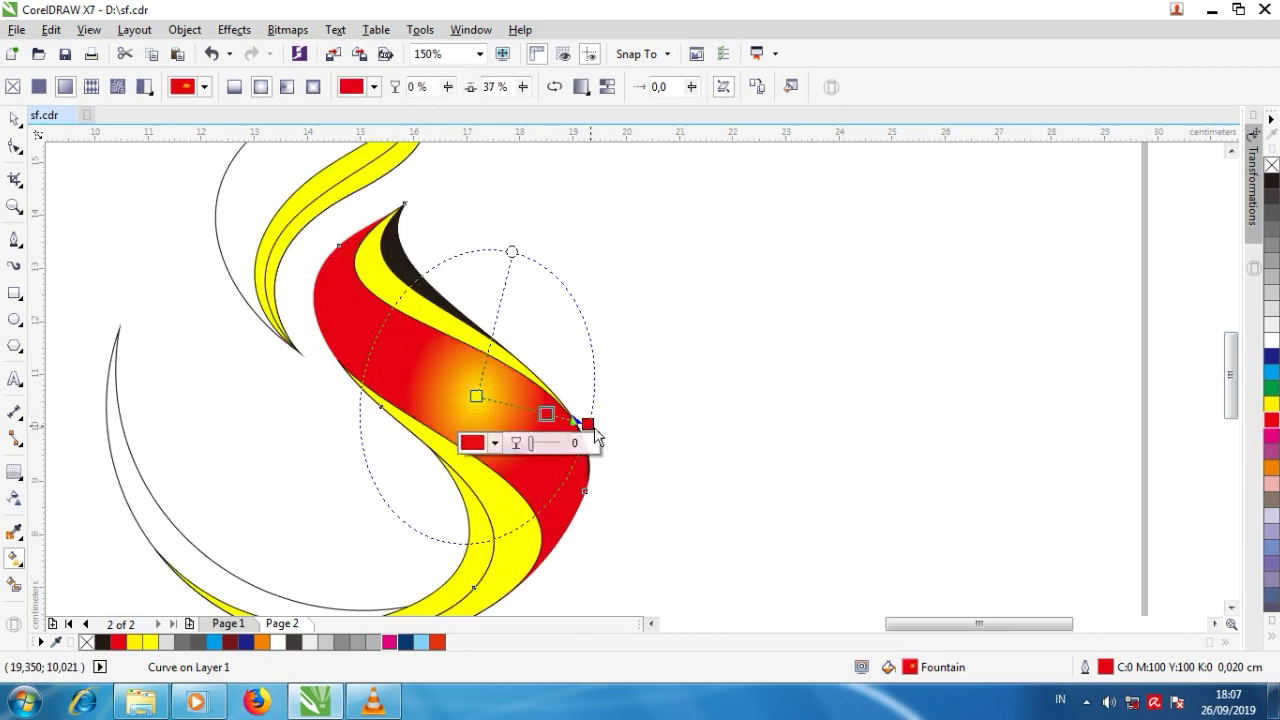
click(538, 455)
click(619, 604)
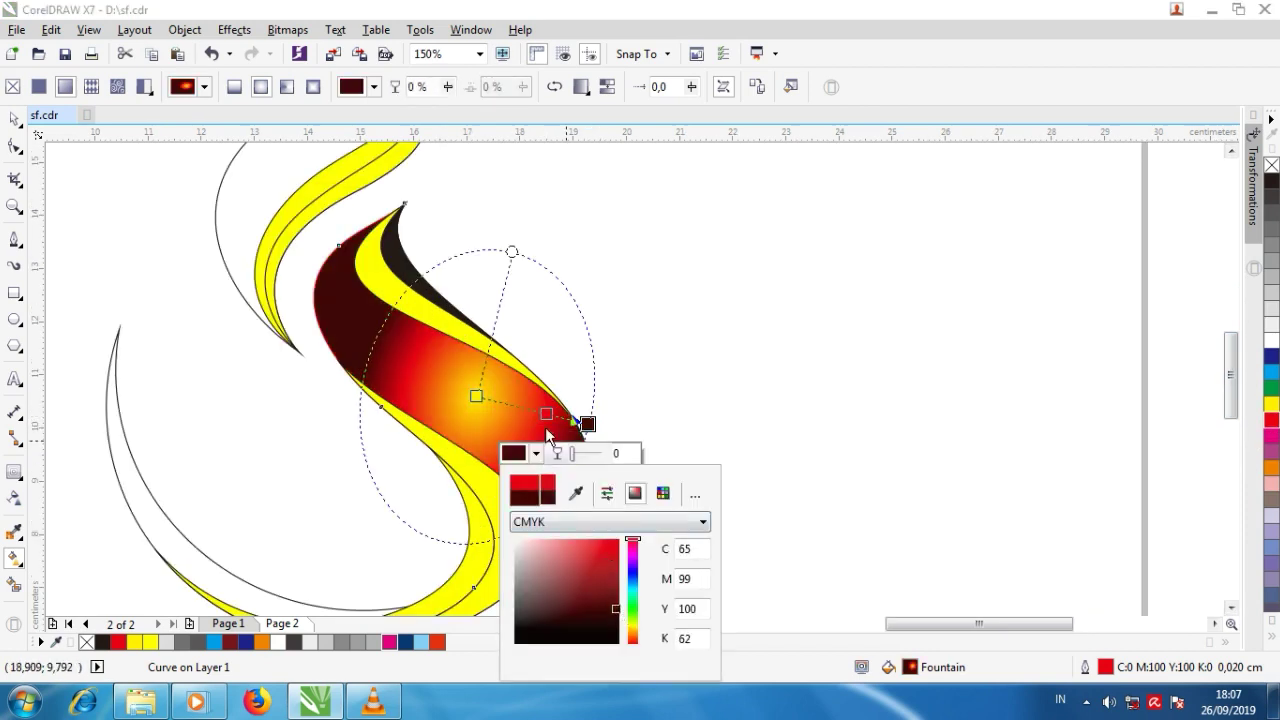
Step: Reposition the S fill's yellow centre and enlarge its ellipse so only the segment's outer edges turn dark maroon
click(480, 400)
drag(479, 398, 443, 369)
drag(590, 425, 661, 537)
drag(444, 370, 470, 412)
drag(661, 537, 609, 506)
drag(471, 412, 457, 397)
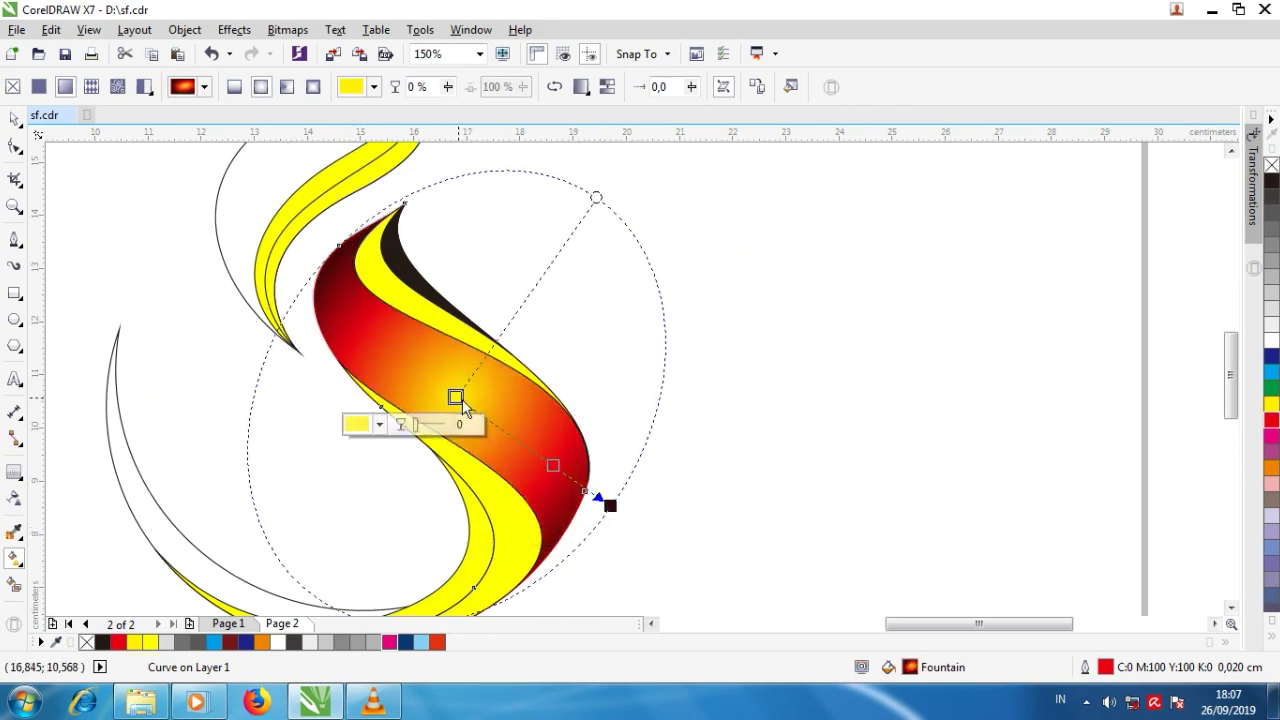
drag(609, 506, 600, 470)
drag(546, 214, 515, 182)
drag(601, 472, 617, 480)
scroll(424, 368, down, 1)
click(14, 119)
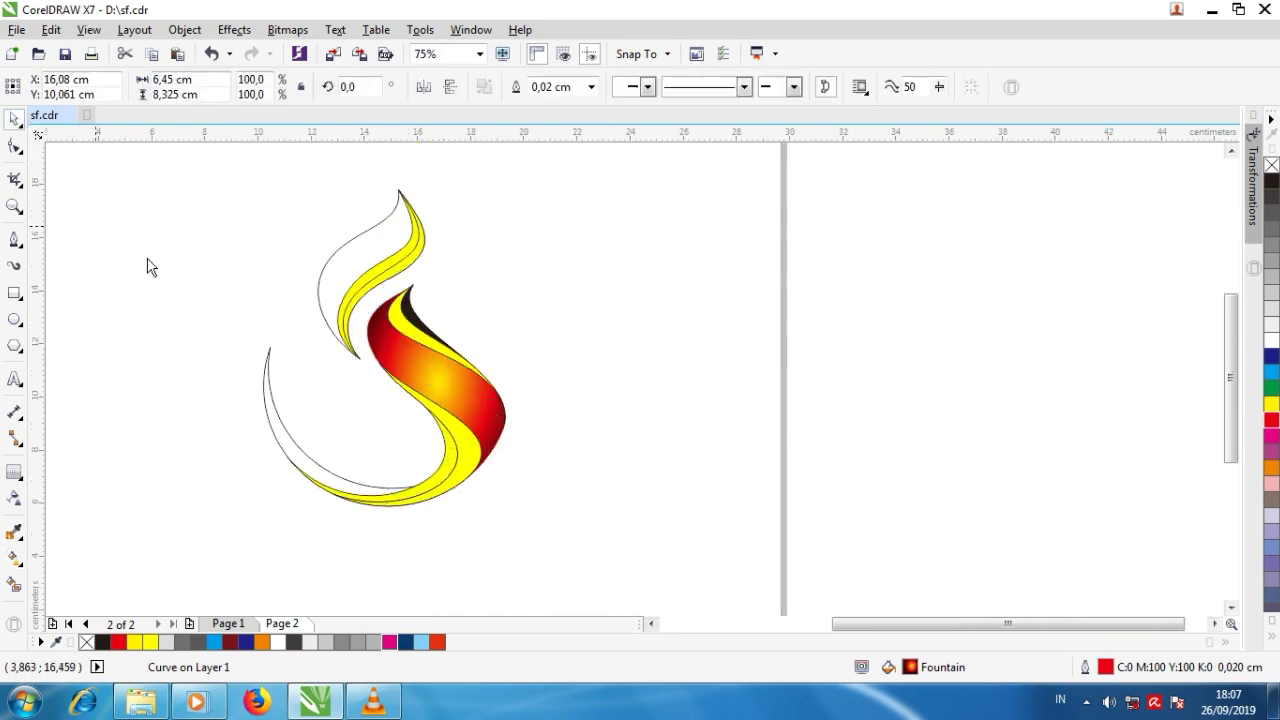
Step: Copy the main S segment's fountain fill to the crescent and the remaining S bands with Copy Properties From
click(149, 266)
scroll(424, 475, up, 1)
click(255, 503)
shift+click(476, 472)
shift+click(525, 453)
shift+click(420, 213)
click(51, 29)
click(150, 287)
click(657, 386)
click(653, 398)
Step: Flatten the fountain fill's ellipse on the S's upper band and extend its dark end outward to the right
scroll(646, 491, down, 1)
scroll(518, 390, up, 1)
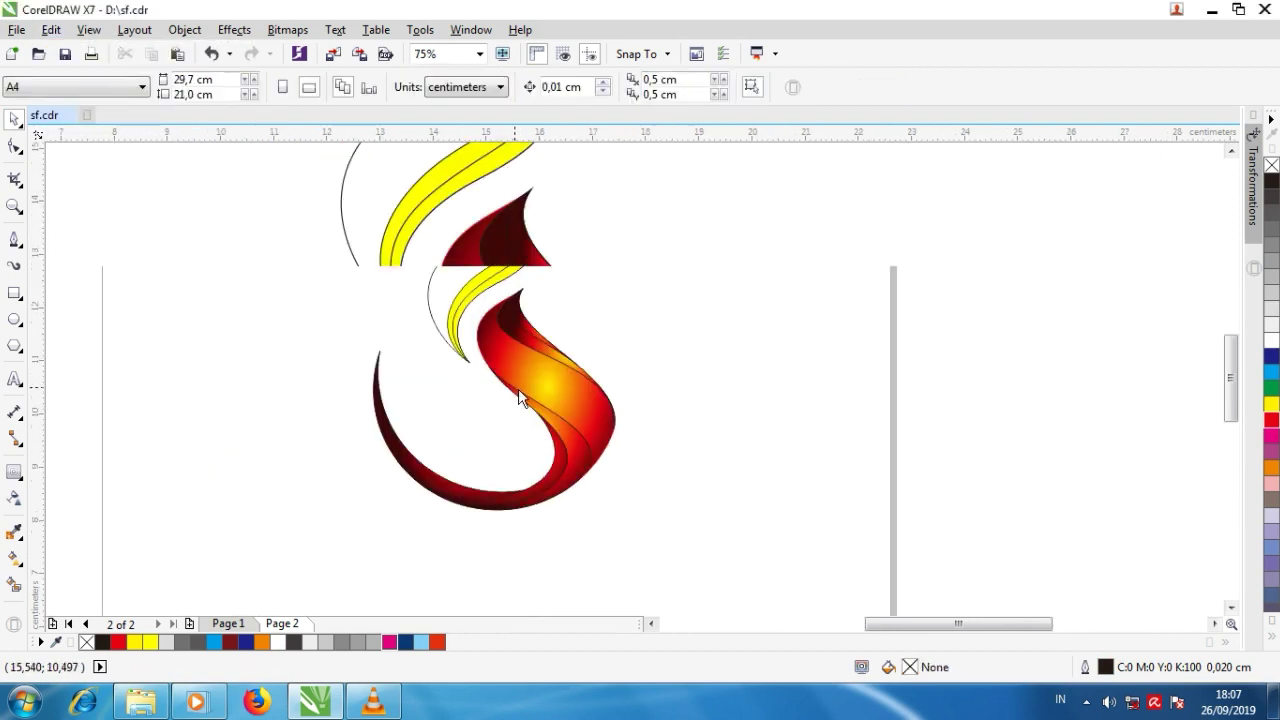
click(546, 300)
key(g)
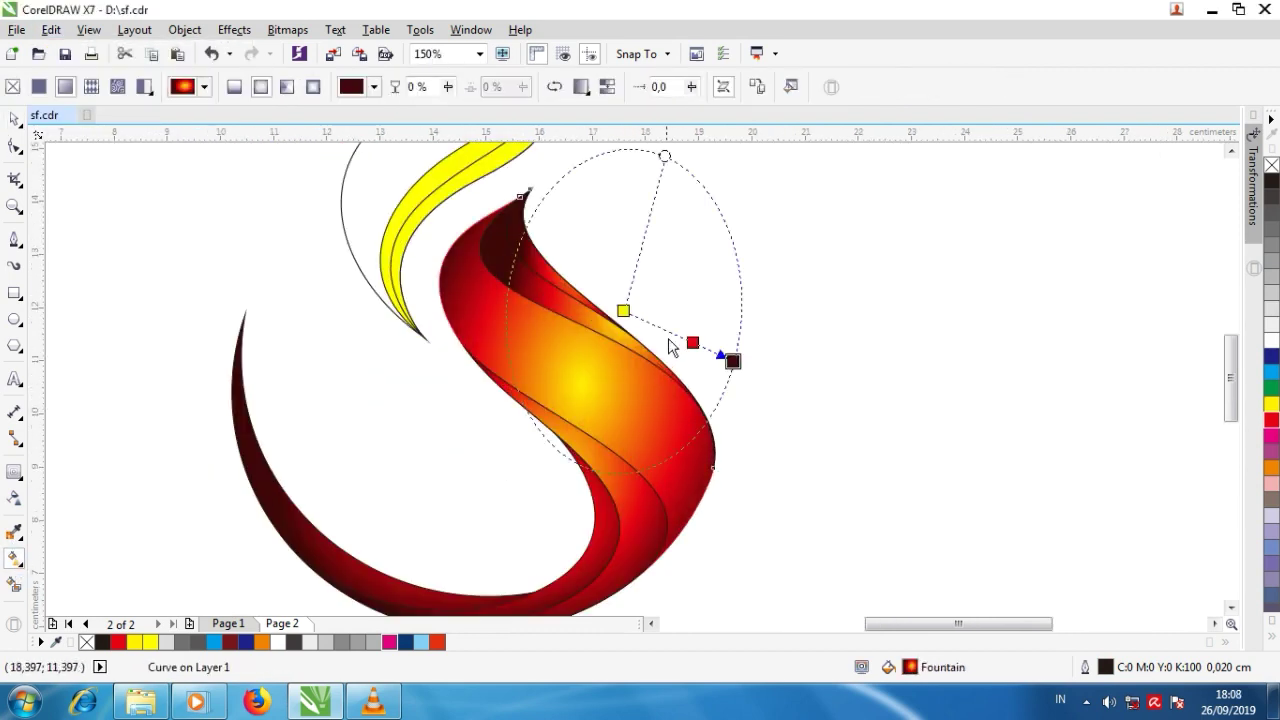
drag(664, 156, 645, 237)
drag(733, 361, 775, 376)
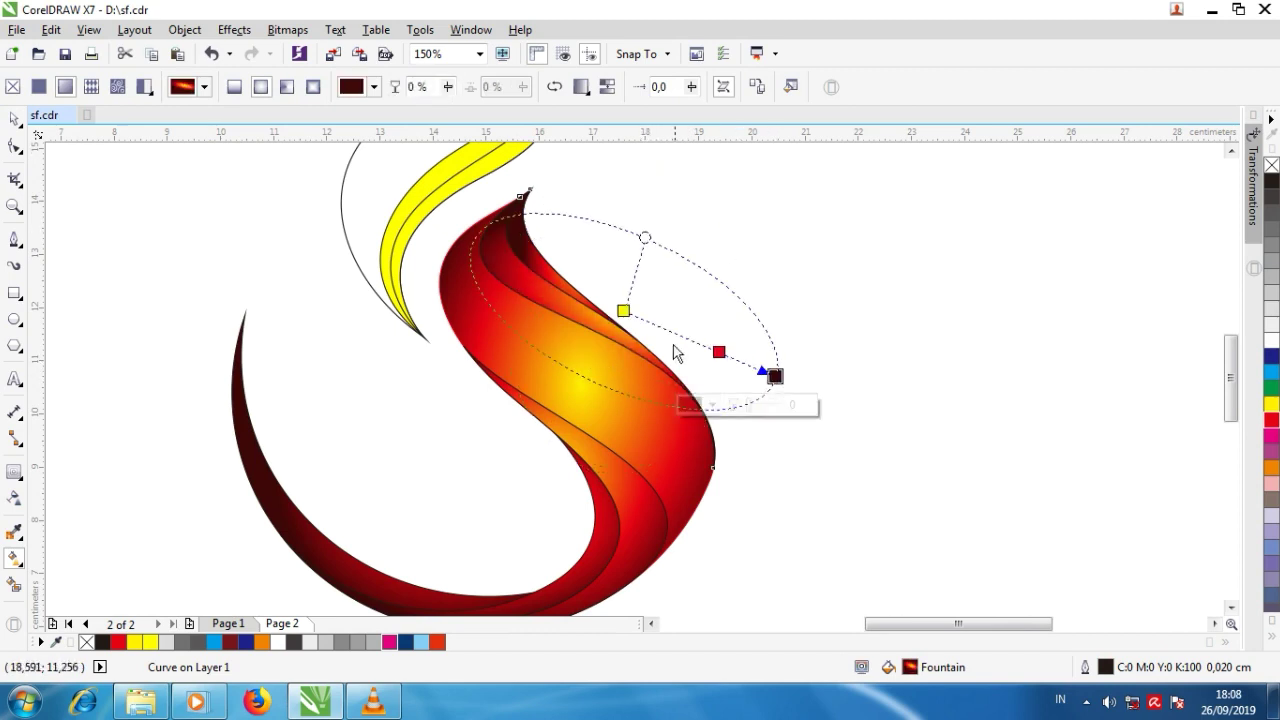
Step: Adjust the fountain fill of the narrow sliver at the S's upper tip, moving its centre and dark end right and downward
click(553, 262)
scroll(547, 261, up, 1)
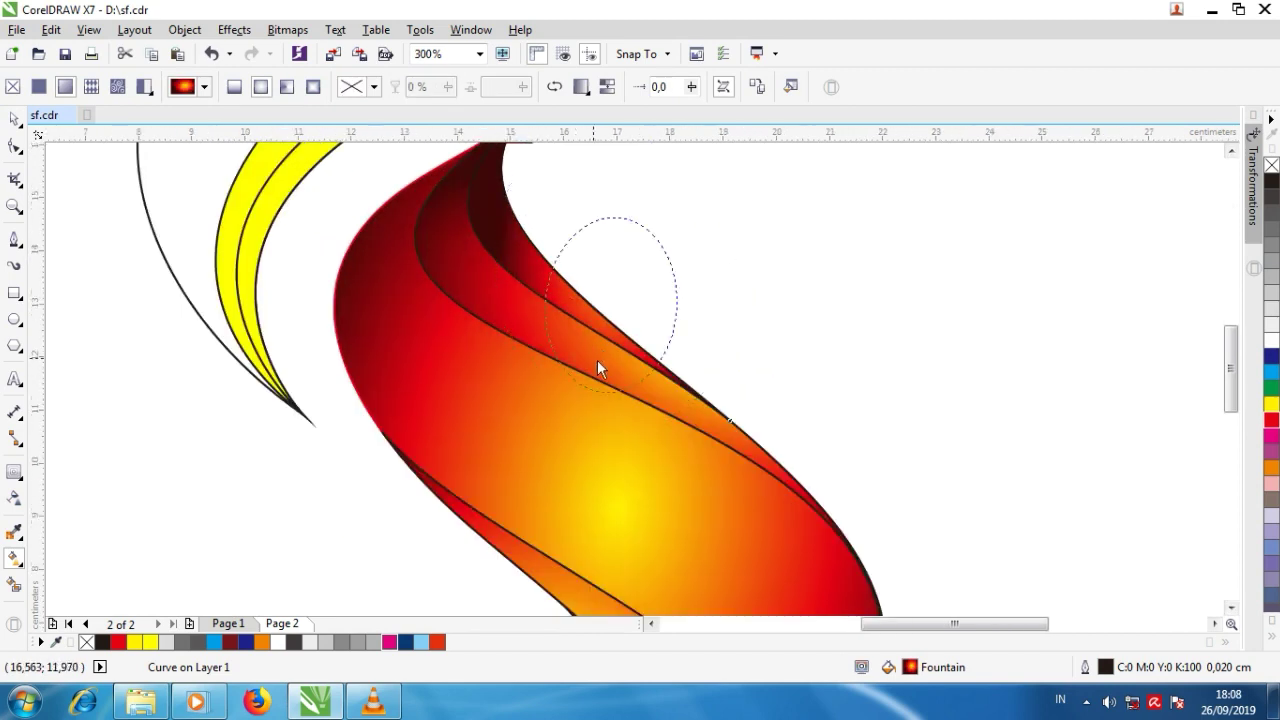
scroll(597, 360, down, 1)
drag(672, 331, 697, 338)
drag(636, 186, 633, 238)
drag(611, 305, 621, 312)
drag(700, 338, 704, 354)
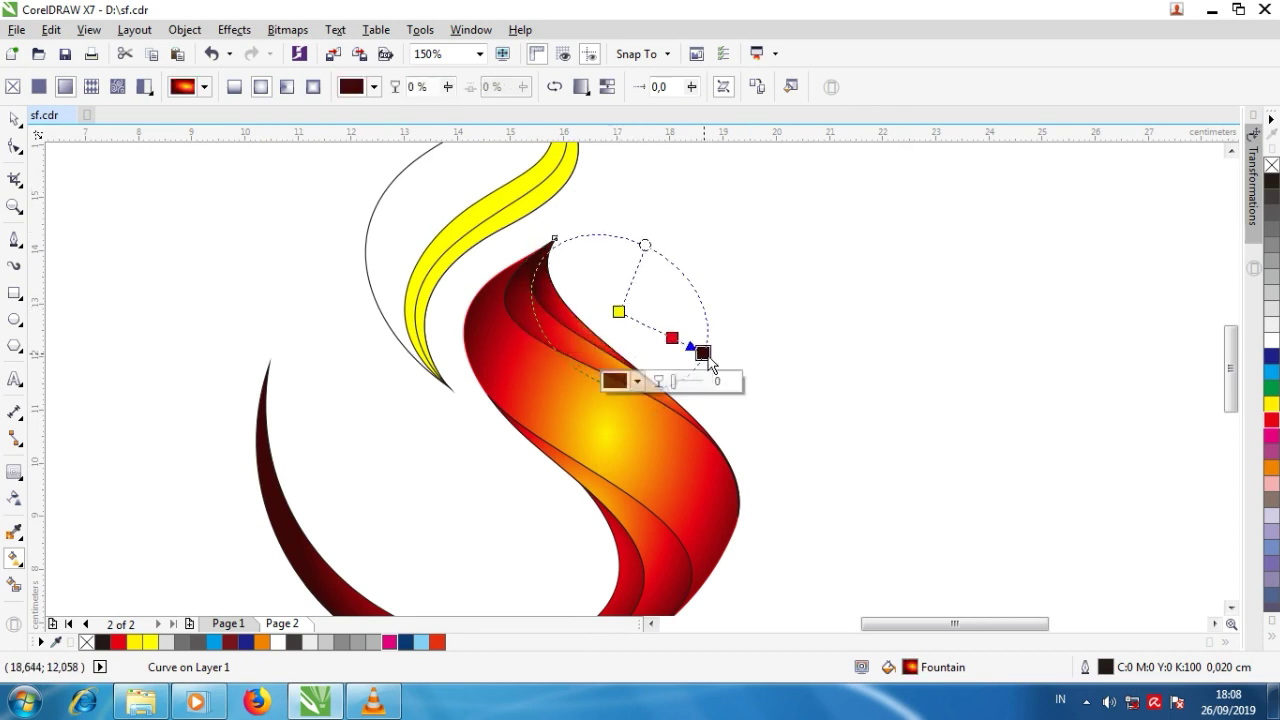
Step: Narrow and tilt the fountain fill on the S's lower inner band, moving its yellow centre closer to the band
click(15, 119)
scroll(522, 280, down, 2)
click(628, 341)
scroll(540, 354, up, 1)
click(555, 364)
key(g)
scroll(500, 355, up, 1)
drag(477, 343, 516, 364)
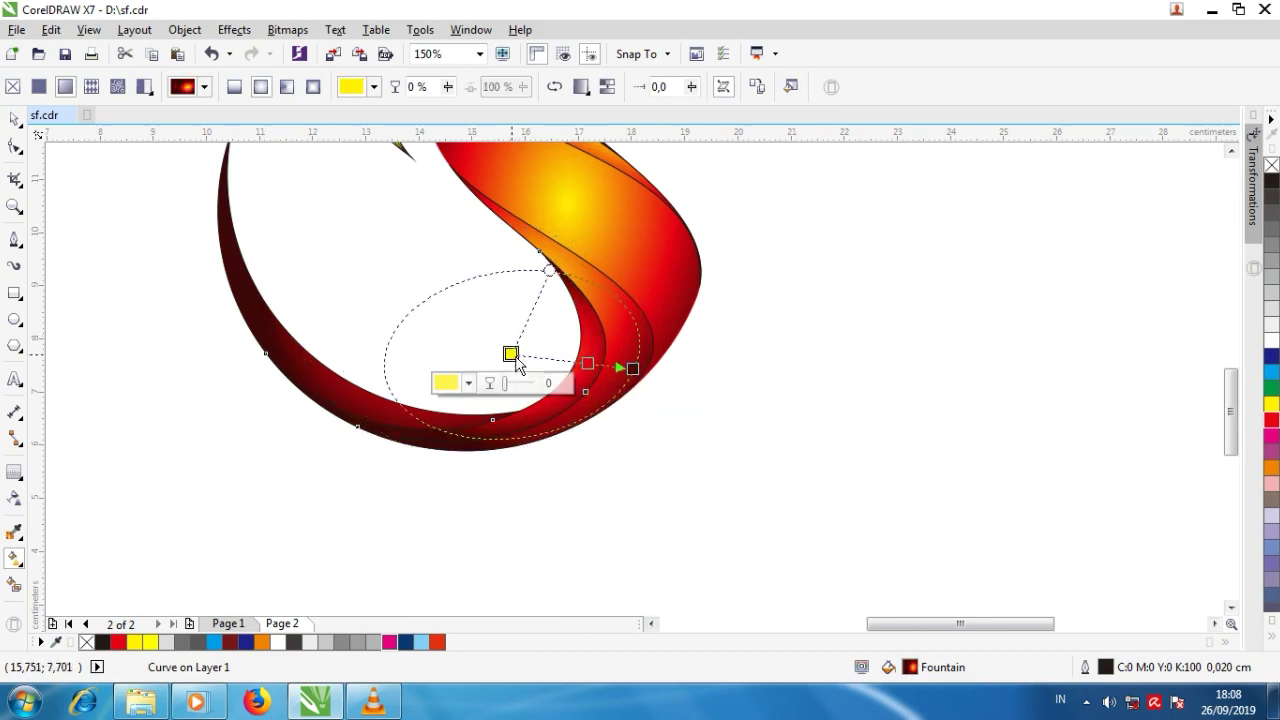
drag(632, 368, 609, 371)
drag(546, 286, 565, 238)
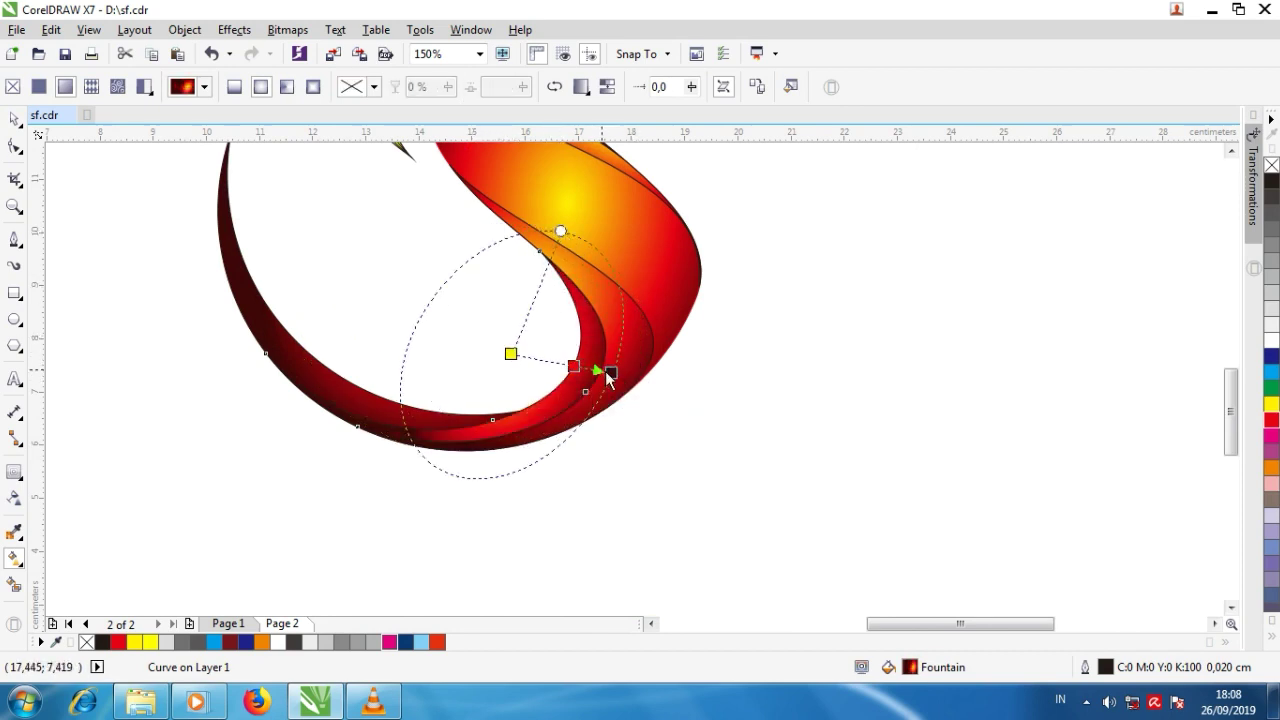
drag(511, 354, 528, 366)
drag(560, 267, 533, 237)
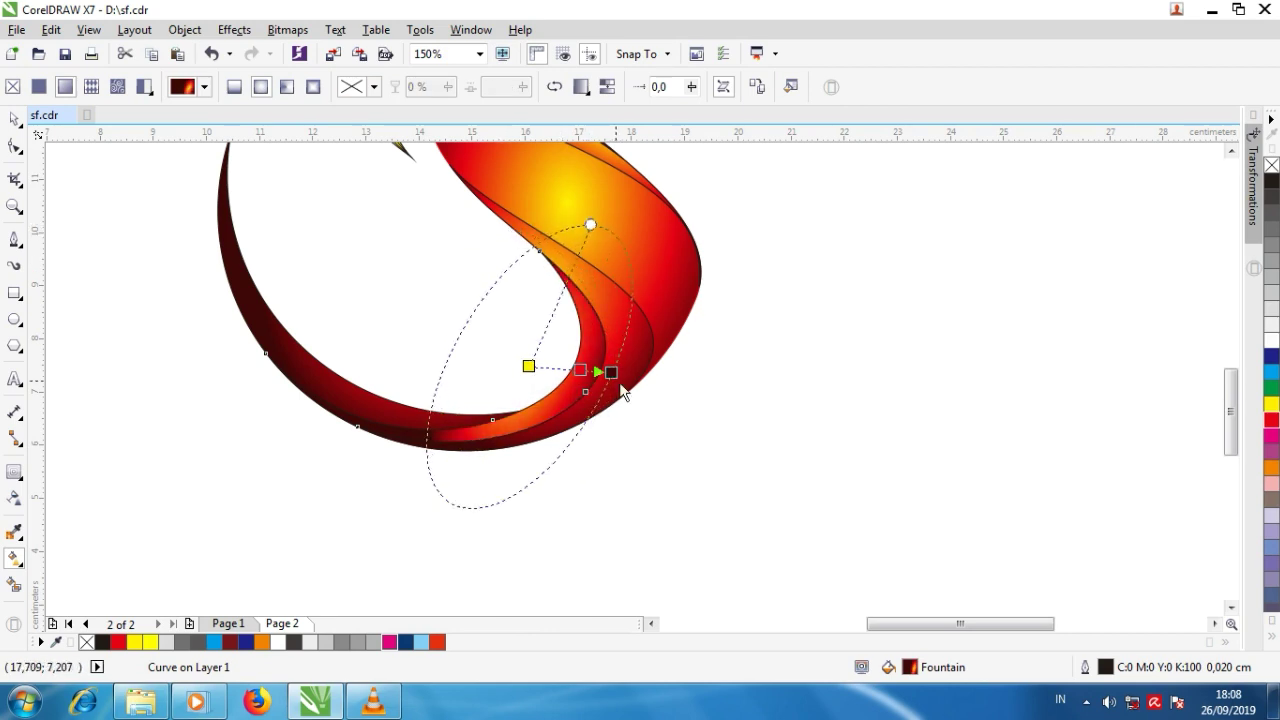
Step: Move the fountain fill's yellow centre lower on the S's lower outer band and tilt its ellipse to the left
click(631, 359)
drag(538, 289, 526, 334)
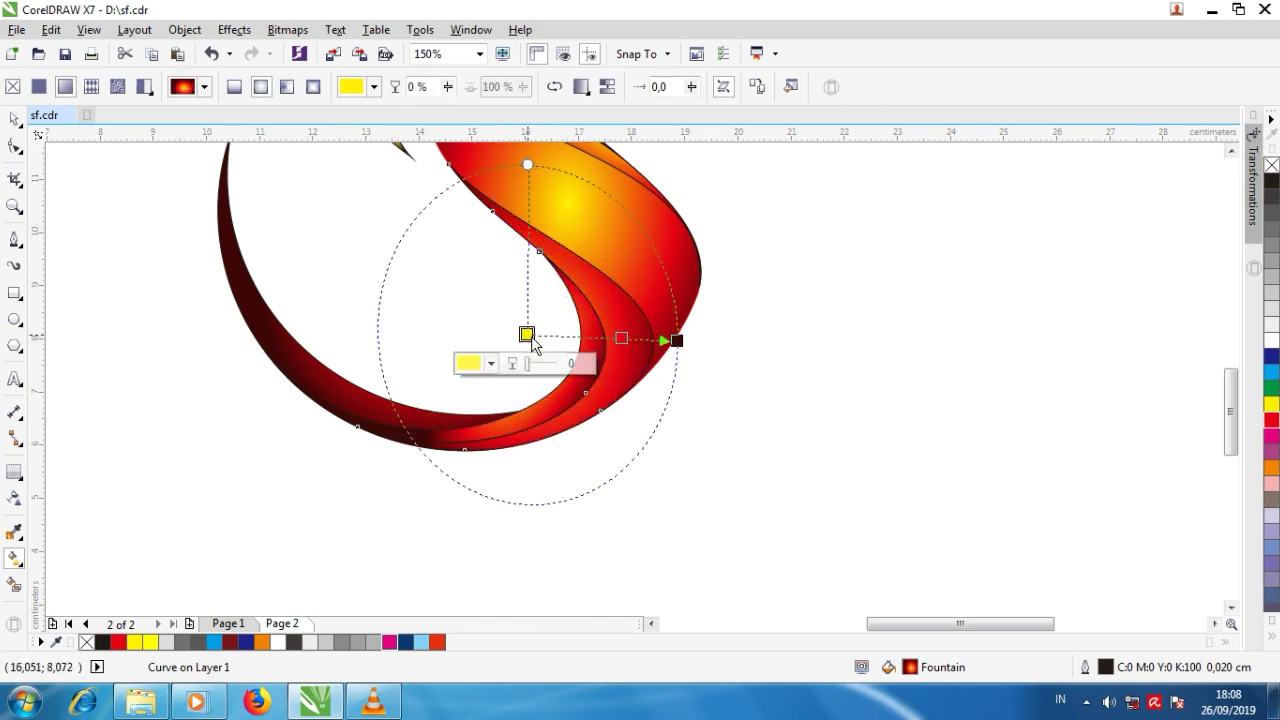
drag(531, 171, 472, 169)
Step: Move the crescent fill's yellow centre toward its left arc and stretch the dark end to the lower right
scroll(583, 359, down, 1)
click(479, 386)
scroll(504, 345, up, 1)
drag(526, 291, 486, 350)
drag(696, 341, 609, 386)
drag(520, 212, 484, 273)
drag(614, 393, 659, 396)
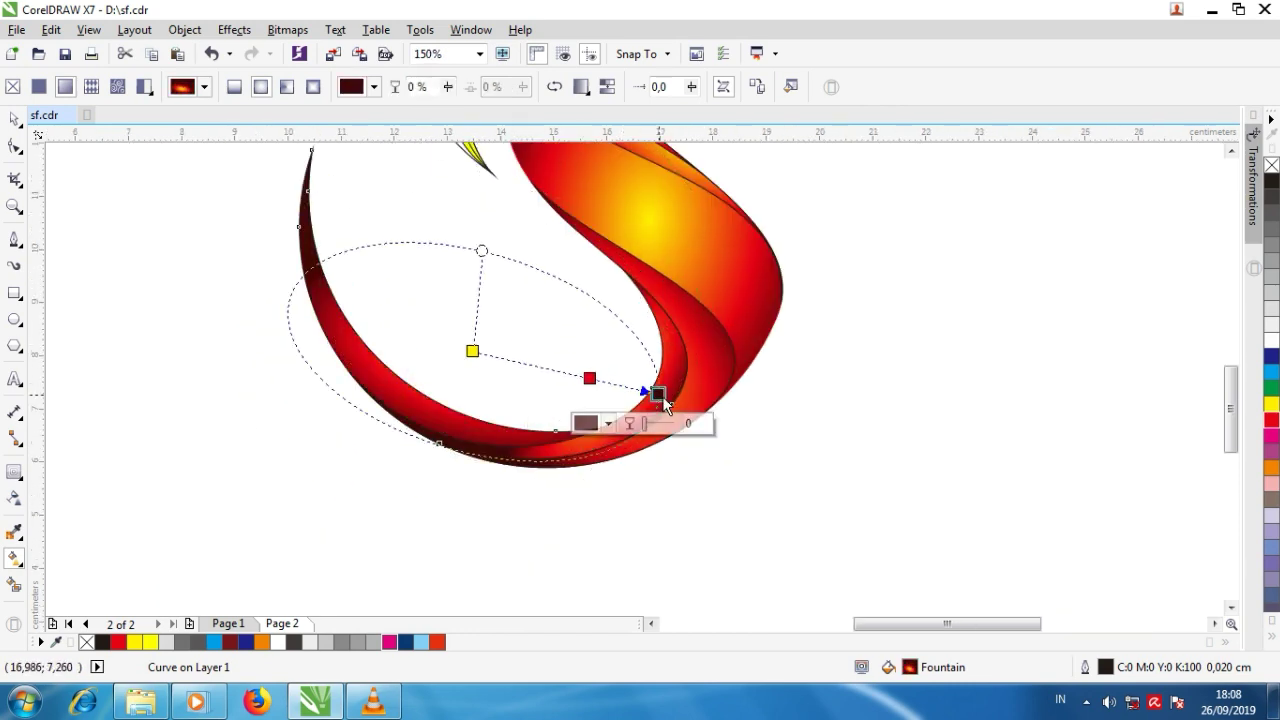
drag(472, 352, 405, 339)
drag(660, 397, 693, 467)
Step: Fine-tune the fountain fills of the S's lower inner and outer bands by slightly shifting their yellow centres
click(675, 385)
drag(774, 252, 752, 330)
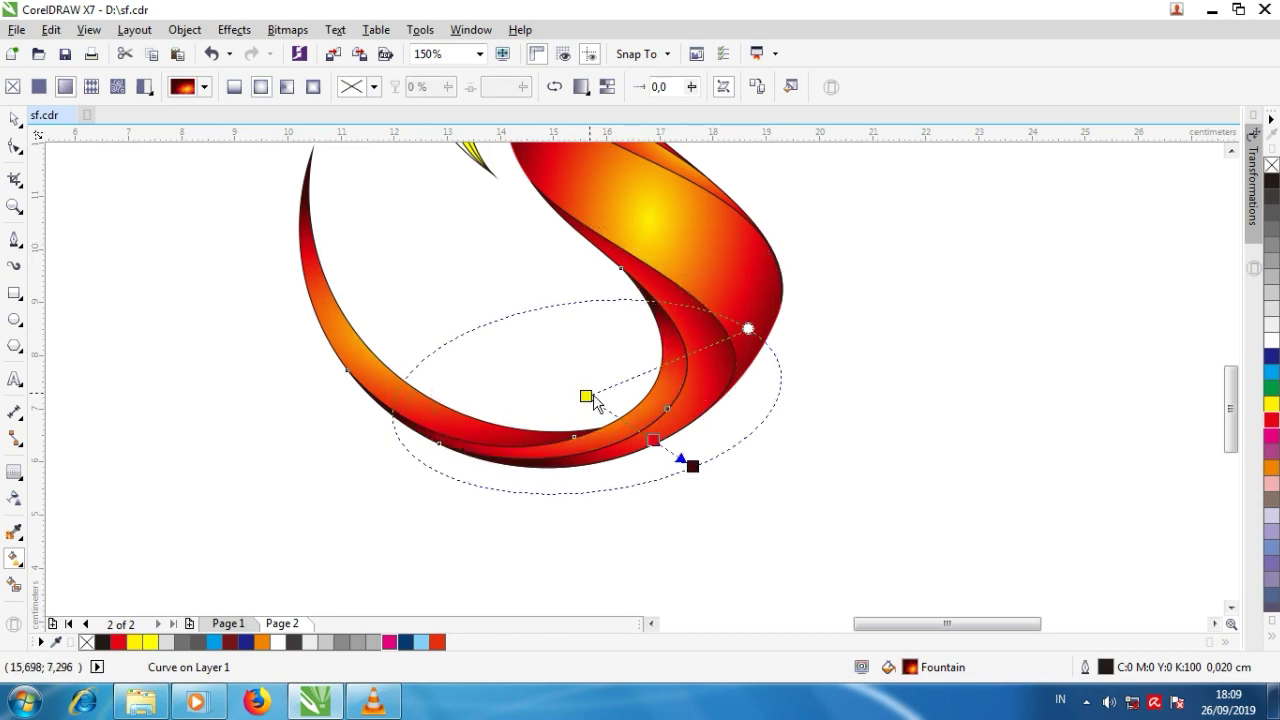
drag(587, 397, 579, 388)
drag(758, 323, 733, 333)
click(712, 373)
drag(611, 353, 625, 359)
Step: Remove the outlines from all S and crescent segments
scroll(633, 375, down, 1)
click(14, 119)
drag(320, 485, 842, 191)
click(1118, 349)
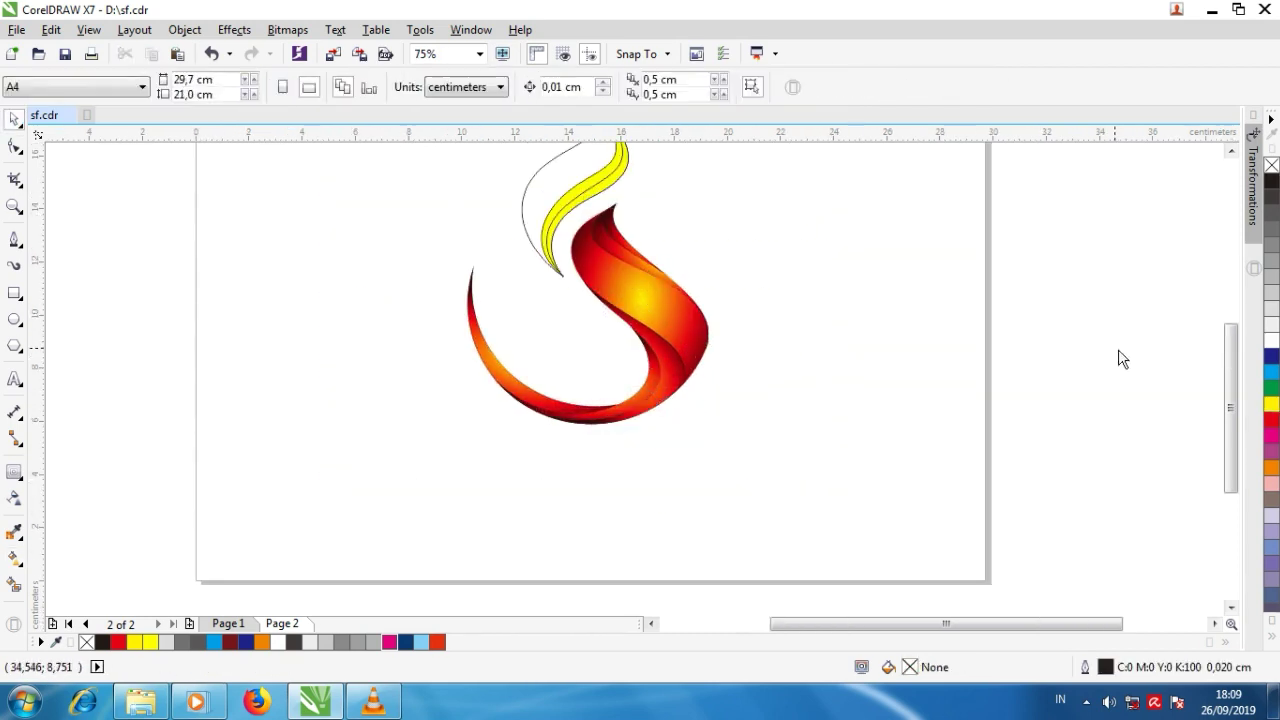
Step: Rework the crescent's fountain fill, shifting the yellow centre to the right and pulling in the dark end to darken the crescent
scroll(657, 314, down, 1)
scroll(657, 314, up, 1)
click(583, 414)
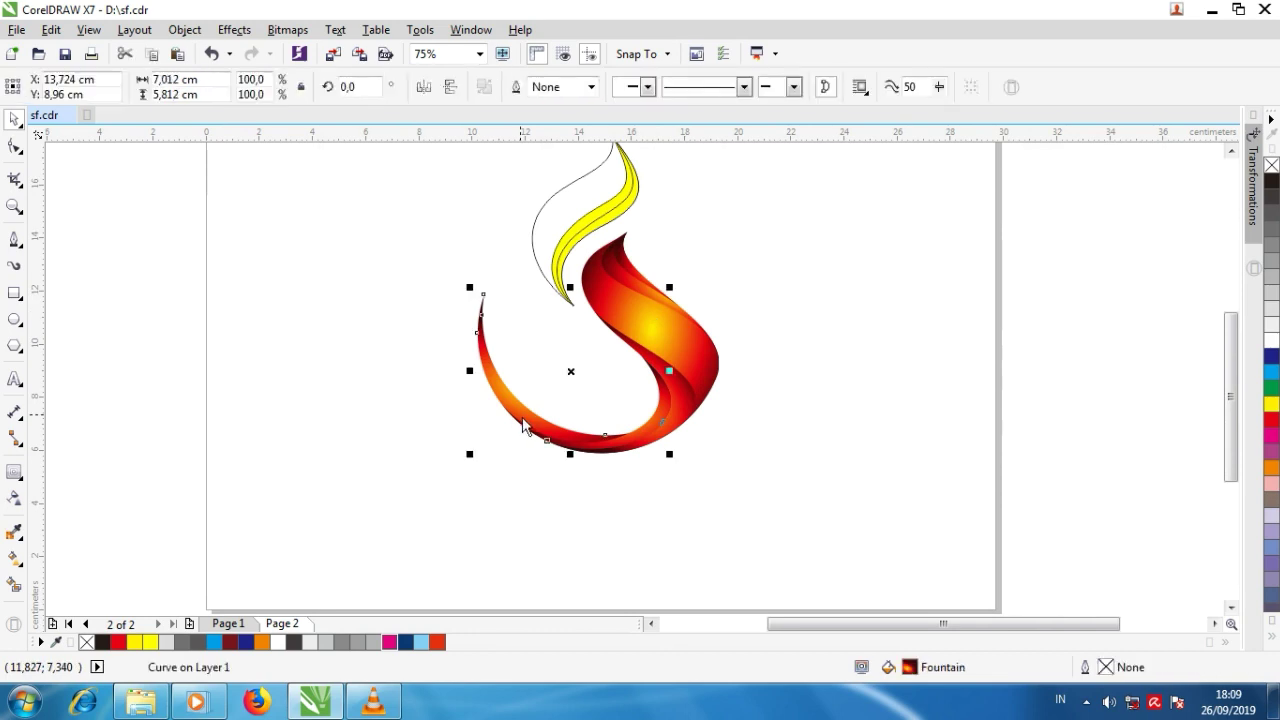
key(g)
scroll(533, 399, up, 1)
drag(534, 383, 569, 386)
drag(764, 447, 714, 469)
drag(569, 386, 572, 400)
click(497, 344)
scroll(496, 344, down, 1)
scroll(553, 380, down, 1)
scroll(551, 379, up, 2)
click(541, 425)
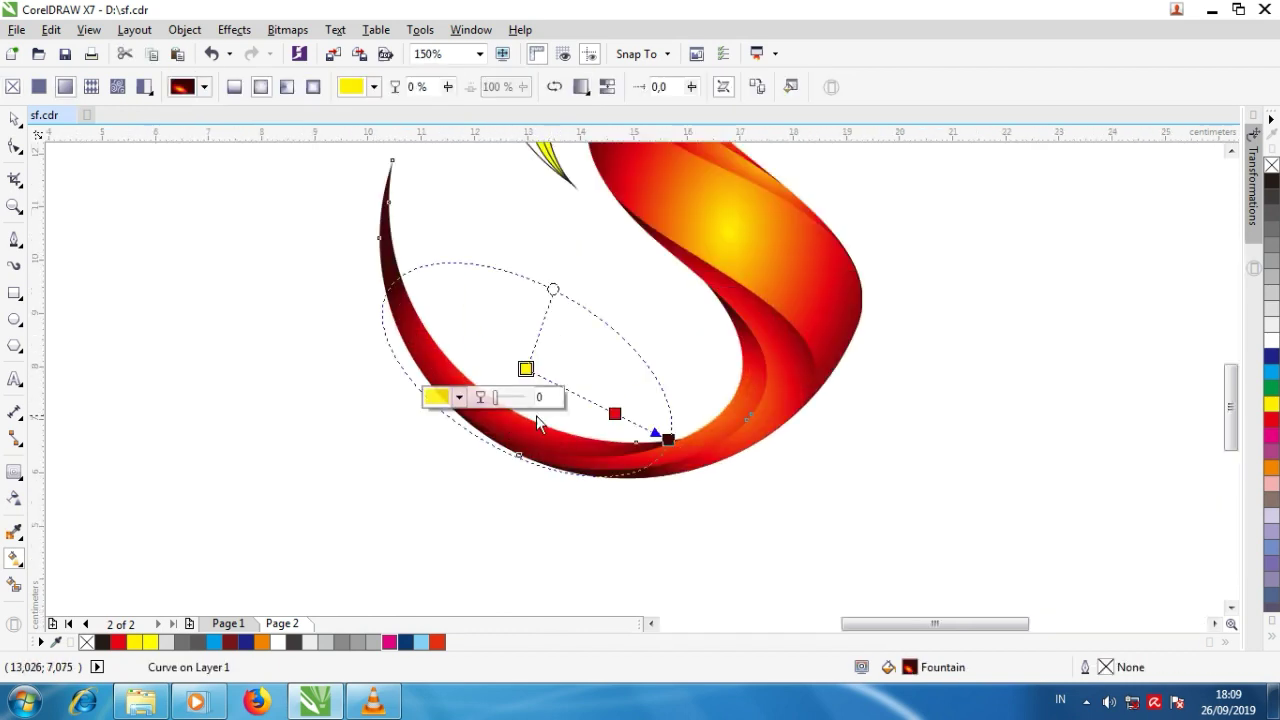
Step: Fine-tune the crescent's fountain fills by slightly shifting their yellow centres along the lower arc
scroll(564, 397, up, 1)
drag(492, 343, 493, 367)
click(606, 357)
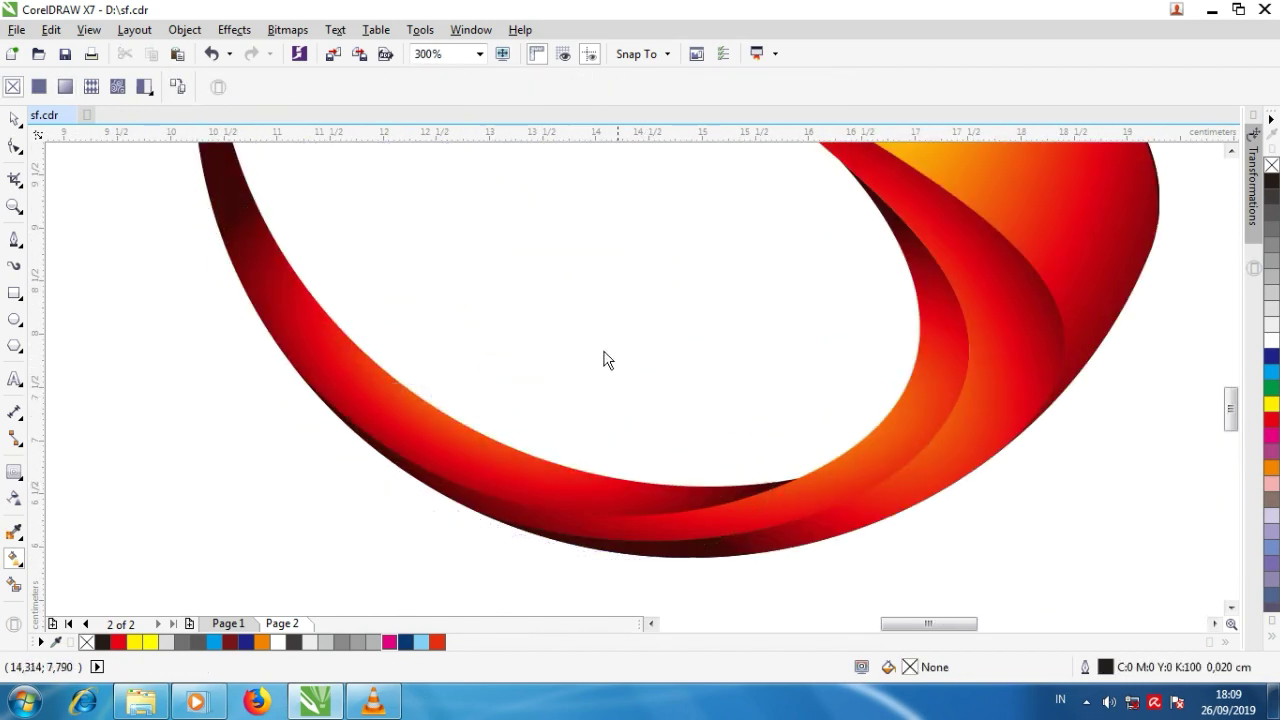
scroll(604, 355, down, 3)
scroll(601, 251, up, 1)
click(504, 437)
drag(523, 437, 510, 419)
click(552, 377)
scroll(552, 377, down, 1)
scroll(570, 308, up, 1)
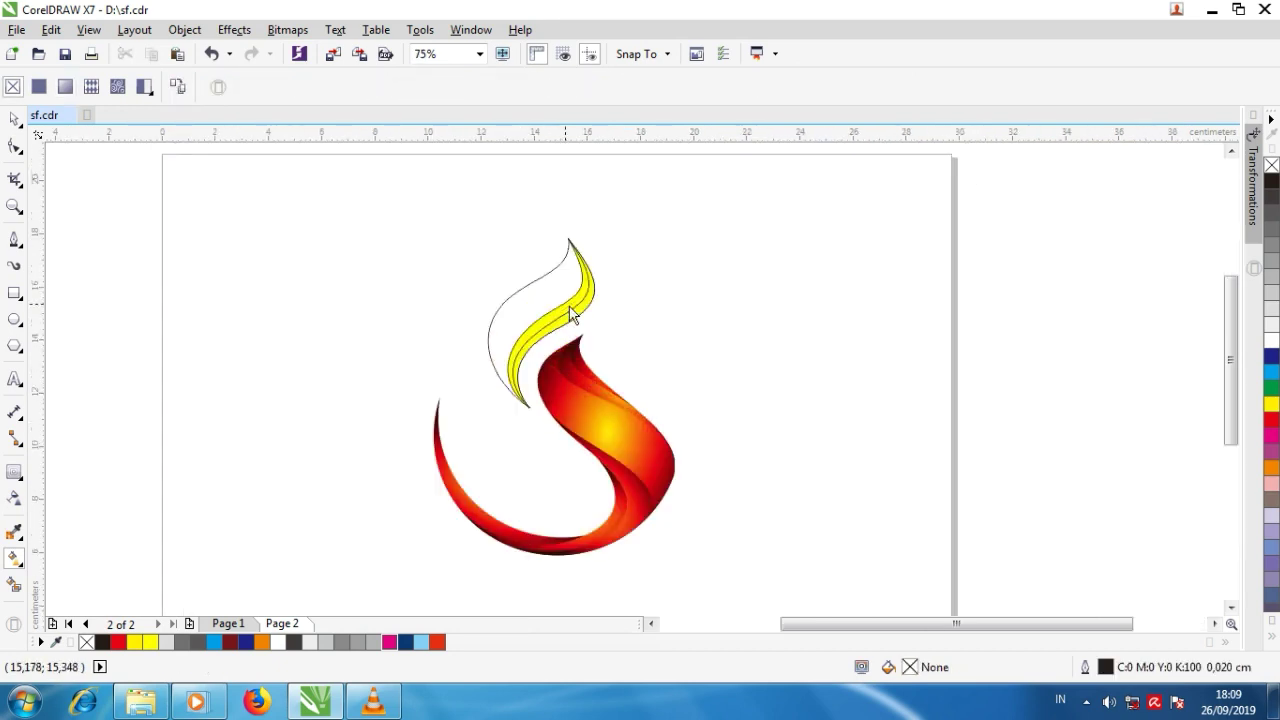
Step: Copy the S's fountain fill onto the flame's unfilled main segment
click(50, 29)
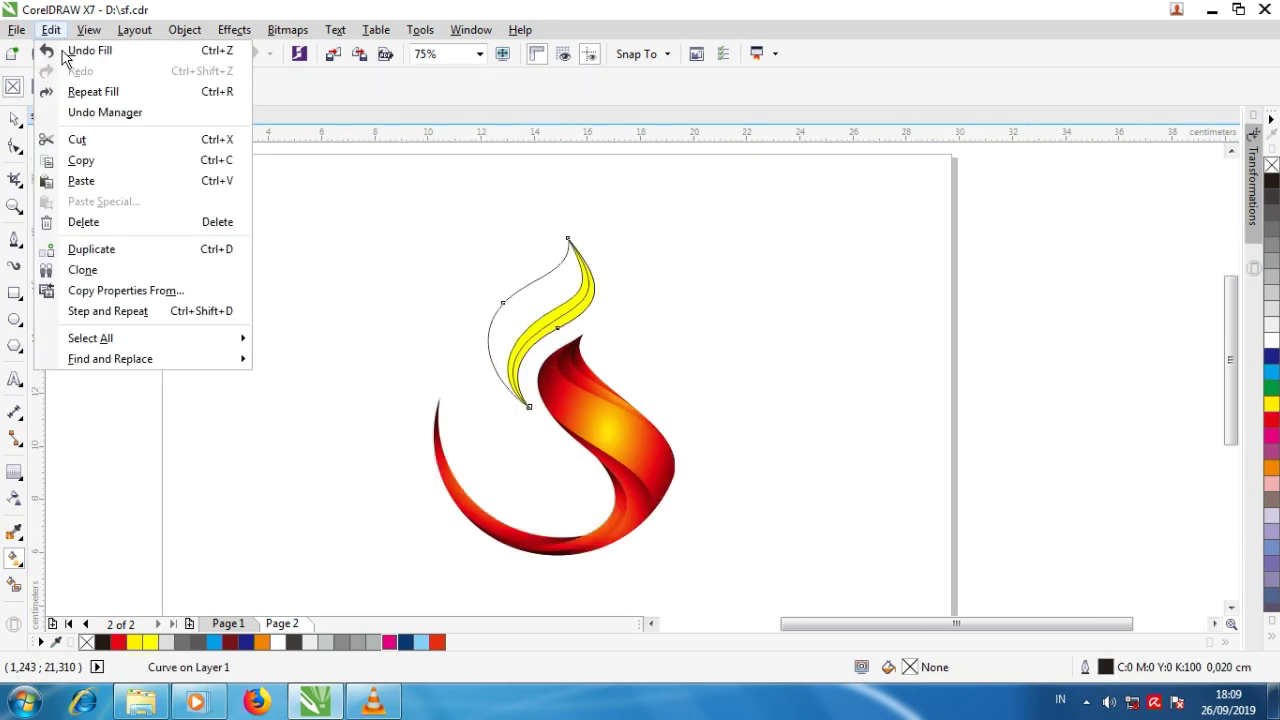
click(190, 291)
click(640, 387)
click(600, 366)
Step: Recolour the flame segment's fountain fill with cyan for the middle colour and dark blue for the outer end
click(575, 335)
click(1271, 372)
click(603, 344)
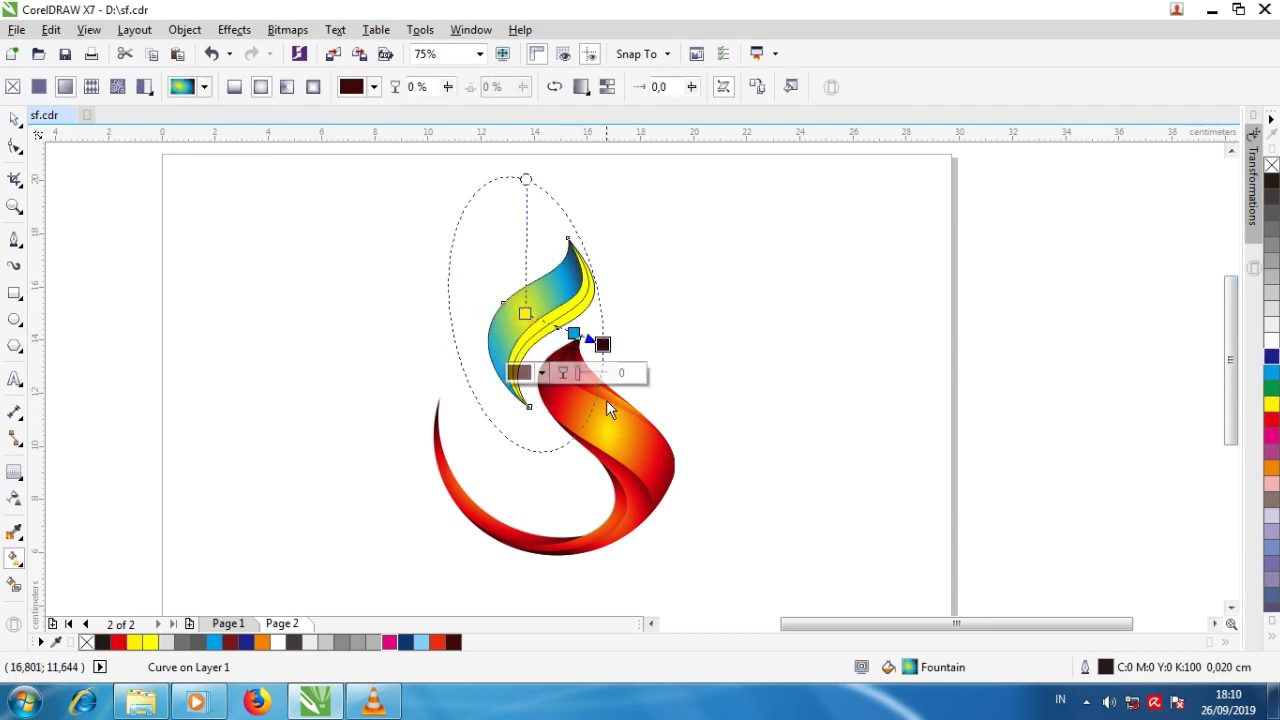
click(1271, 356)
Step: Recolour the centre of the flame segment's fountain fill to light blue, C35 M0 Y3 K0
scroll(588, 340, up, 3)
click(337, 233)
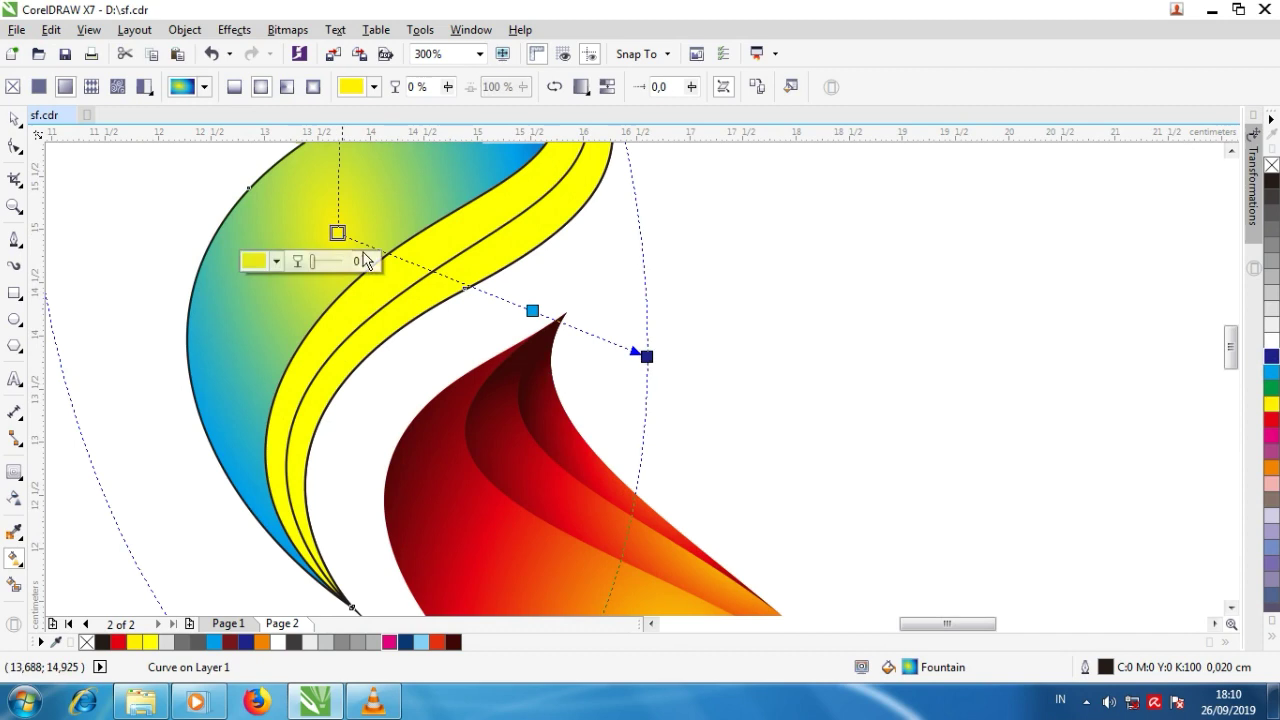
click(1271, 372)
click(276, 262)
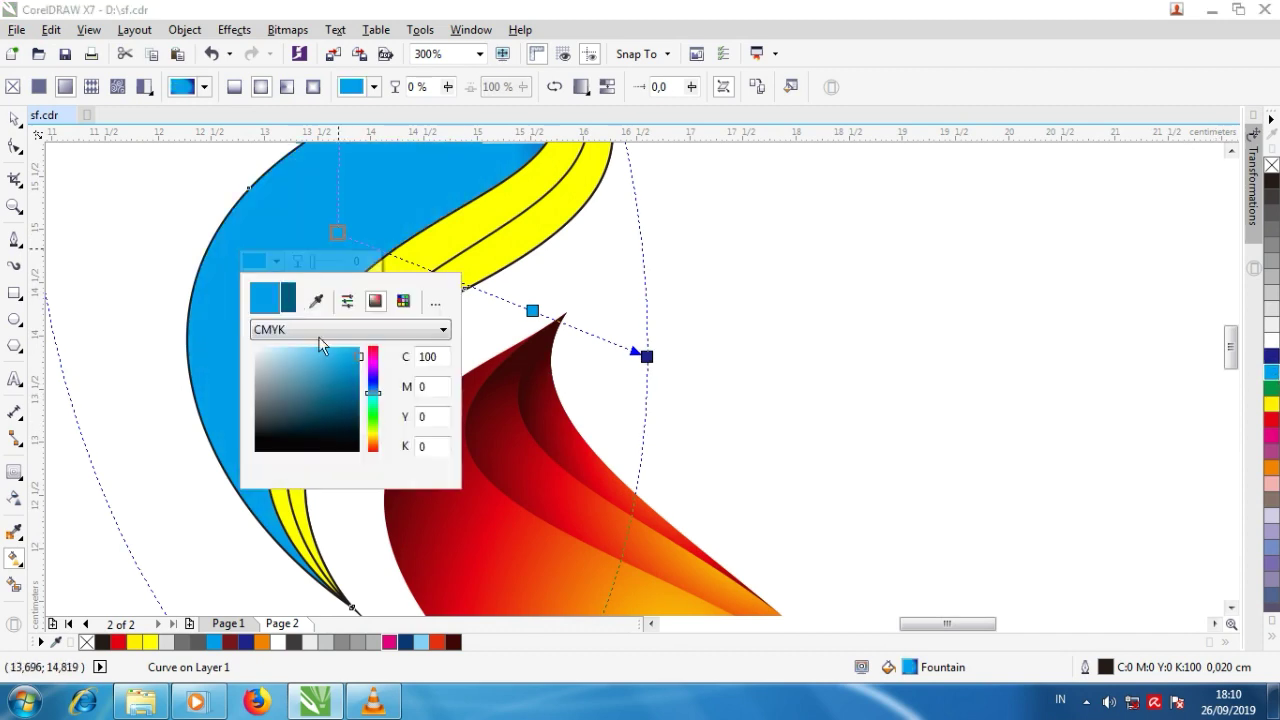
click(313, 362)
click(289, 354)
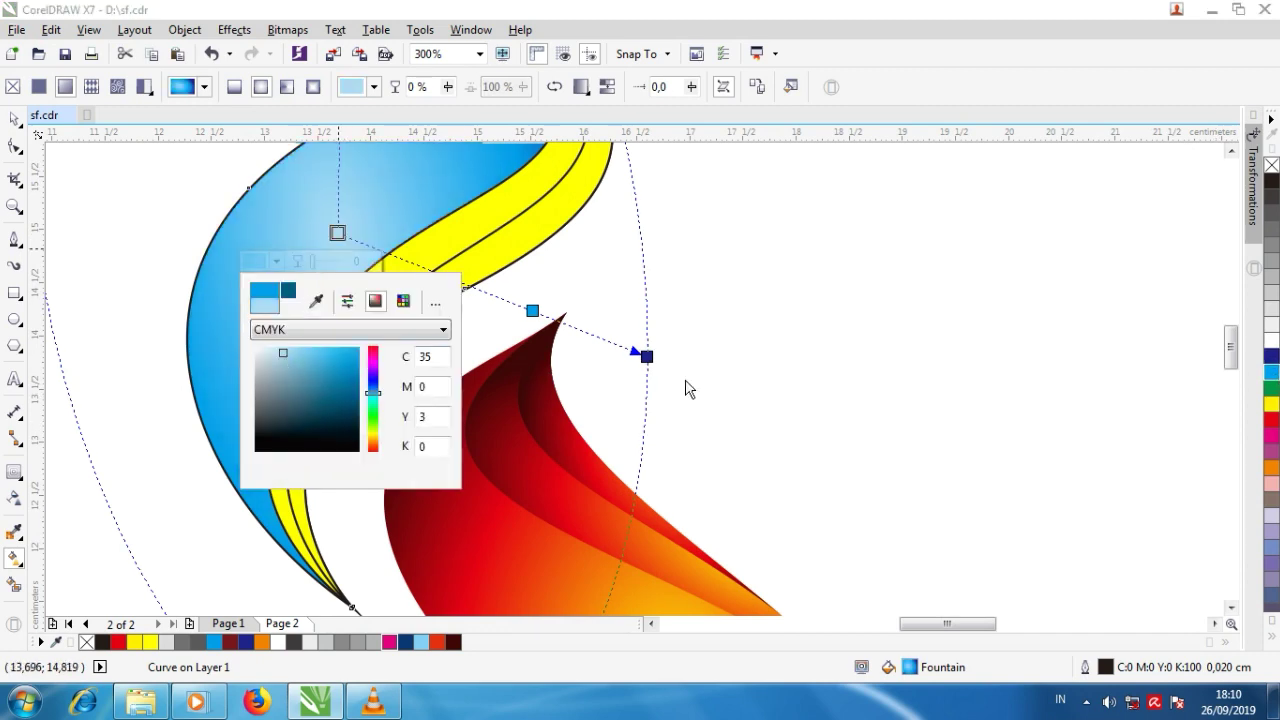
Step: Pull in the outer end of the flame's fountain fill and darken it to navy, C100 M100 Y61 K39
scroll(590, 392, down, 2)
drag(618, 373, 549, 351)
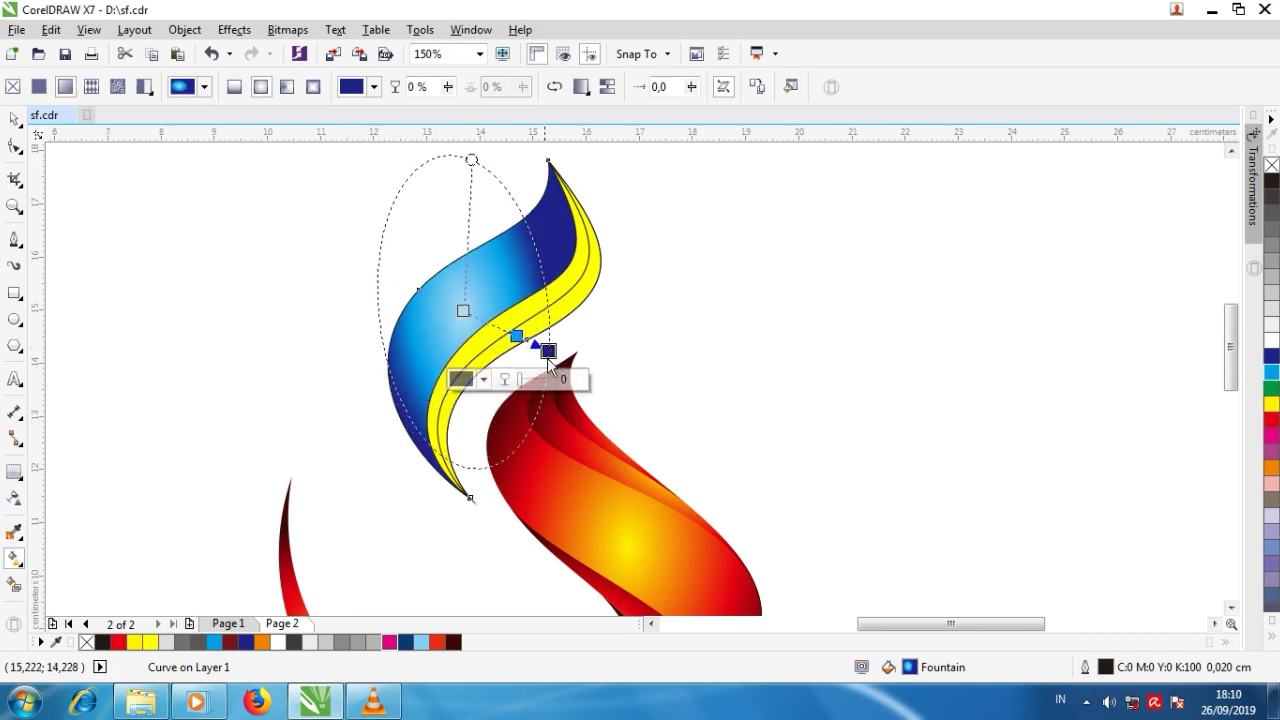
click(484, 380)
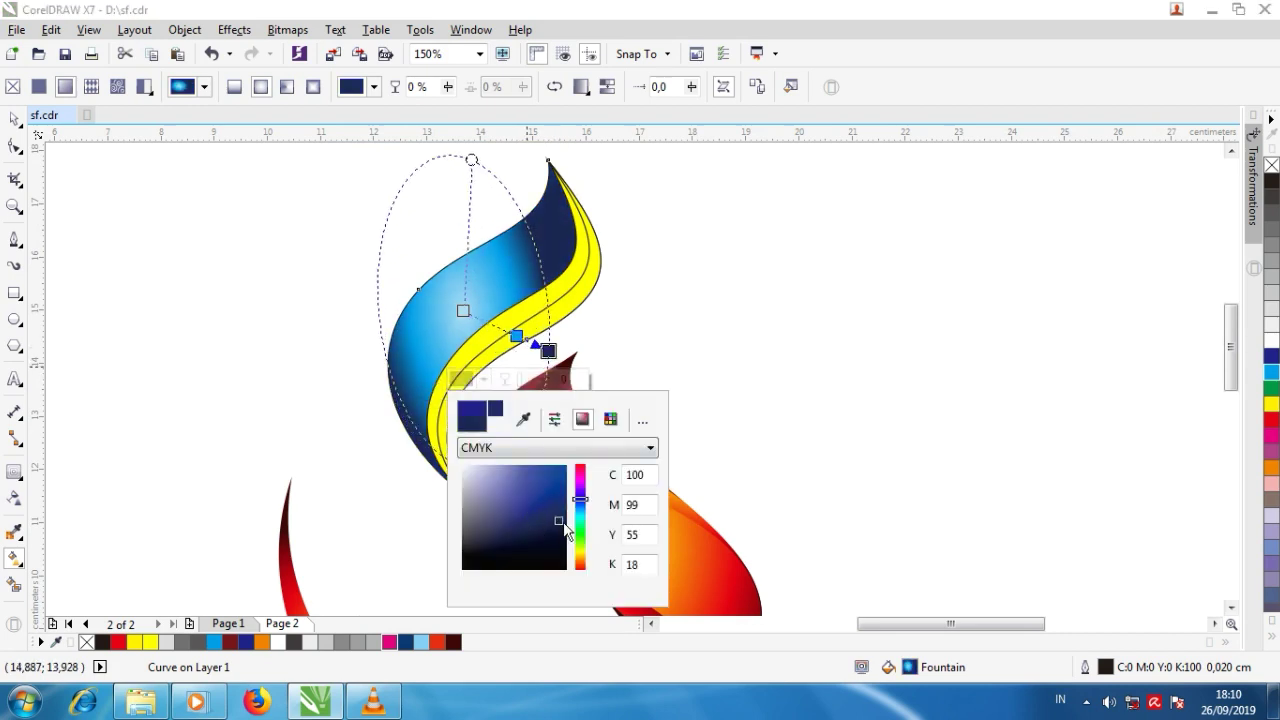
click(522, 540)
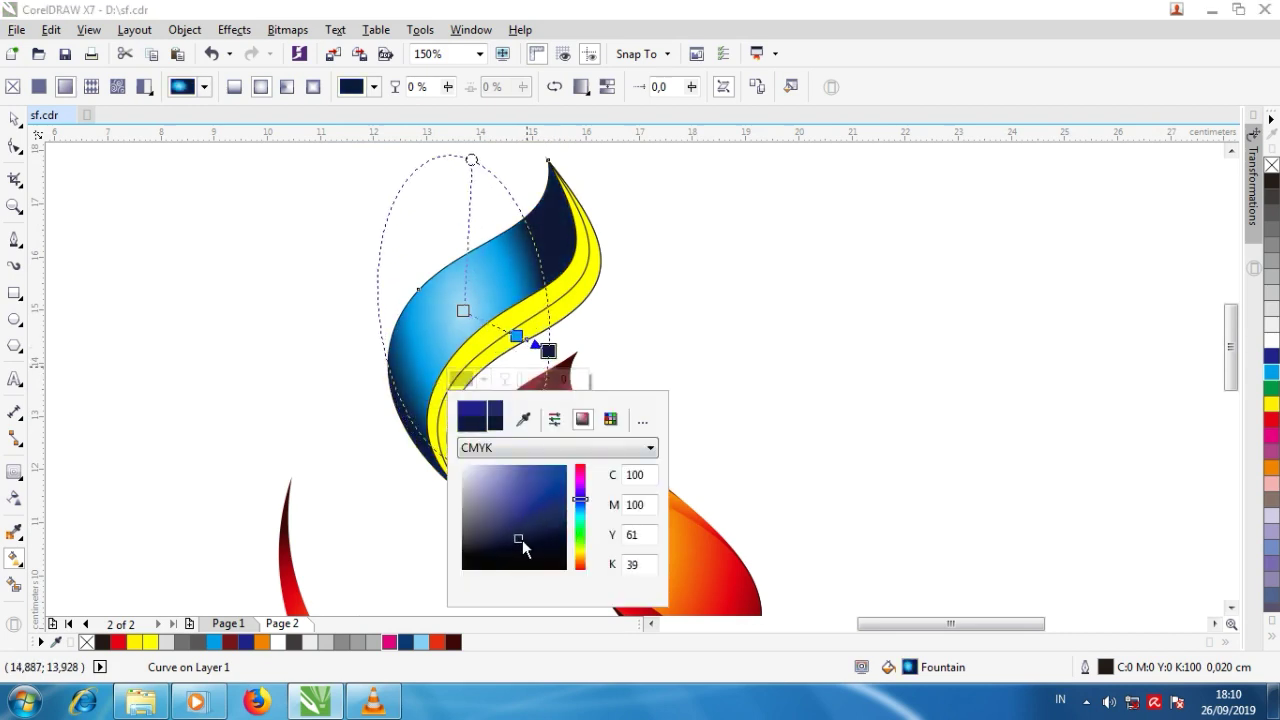
Step: Reposition the flame fill's light centre slightly up and right and stretch its navy end toward the S's tip
drag(518, 336, 591, 358)
drag(464, 311, 481, 297)
drag(594, 366, 574, 349)
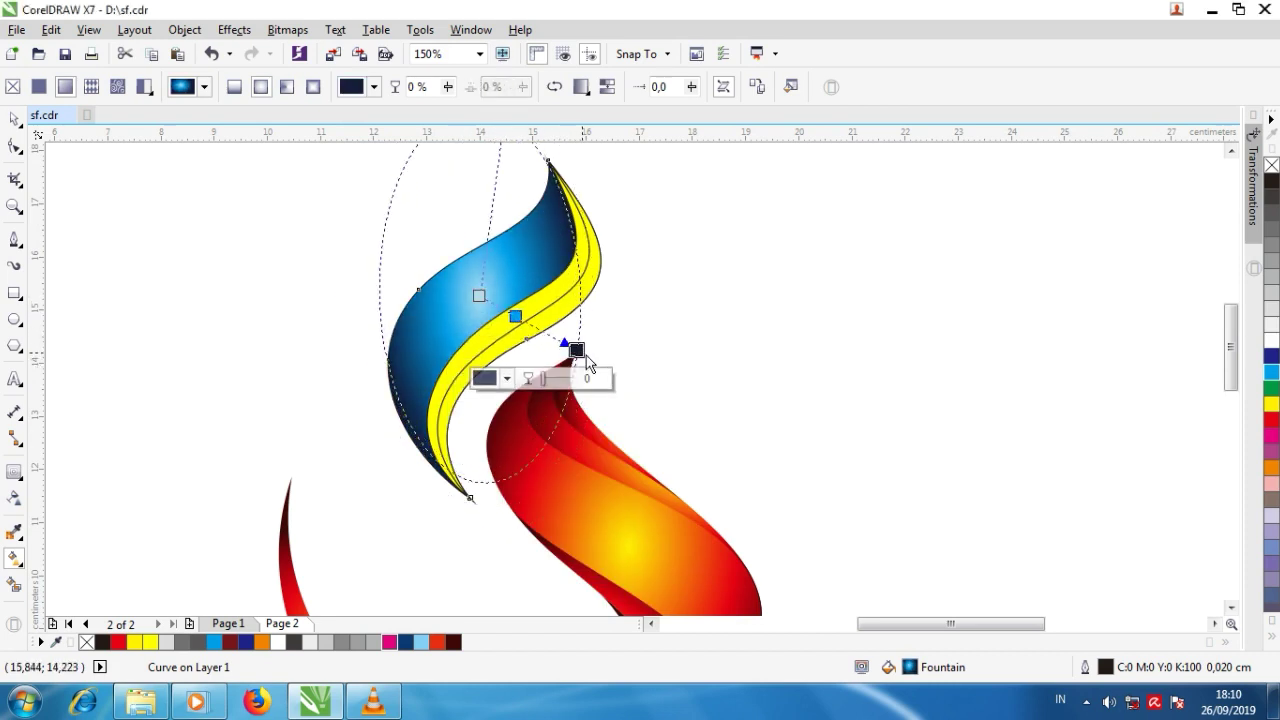
Step: Copy the main flame segment's blue fountain fill onto the two yellow bands along the flame's lower edge
click(557, 300)
click(52, 30)
click(150, 289)
click(680, 388)
click(450, 299)
Step: Remove the outlines from all flame segments
click(14, 119)
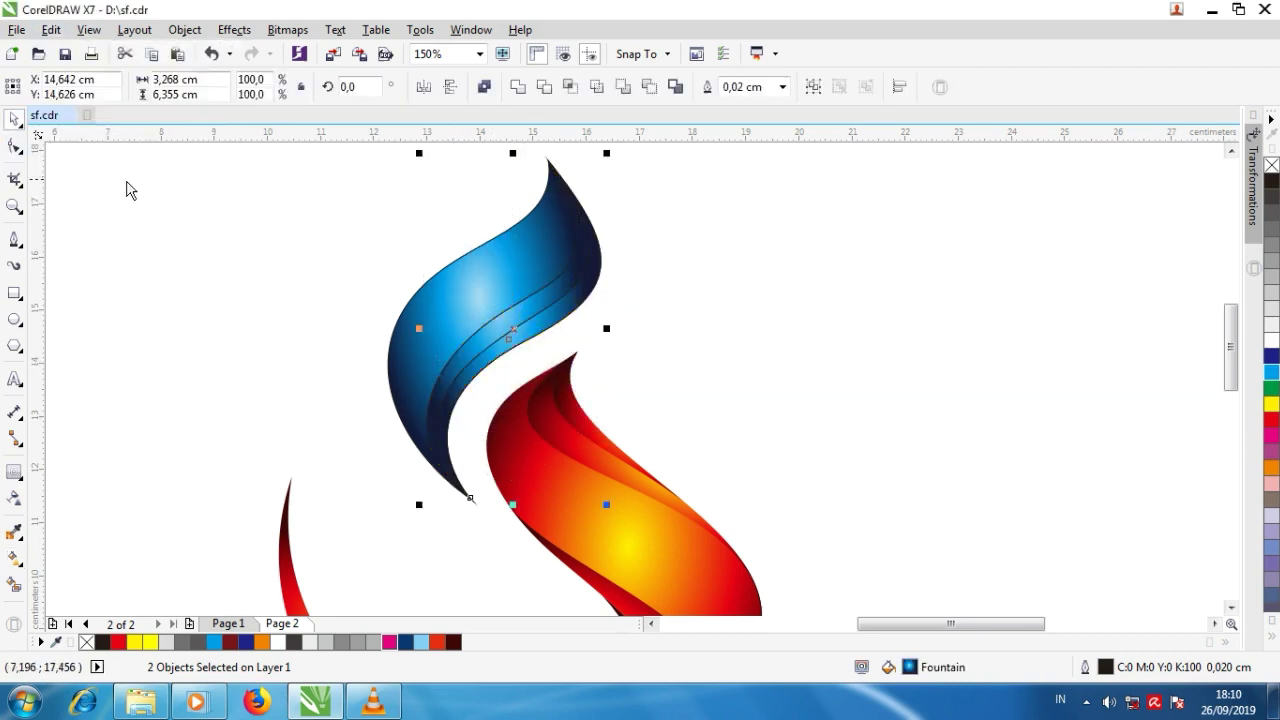
click(128, 186)
scroll(508, 309, down, 2)
drag(331, 224, 716, 496)
click(519, 332)
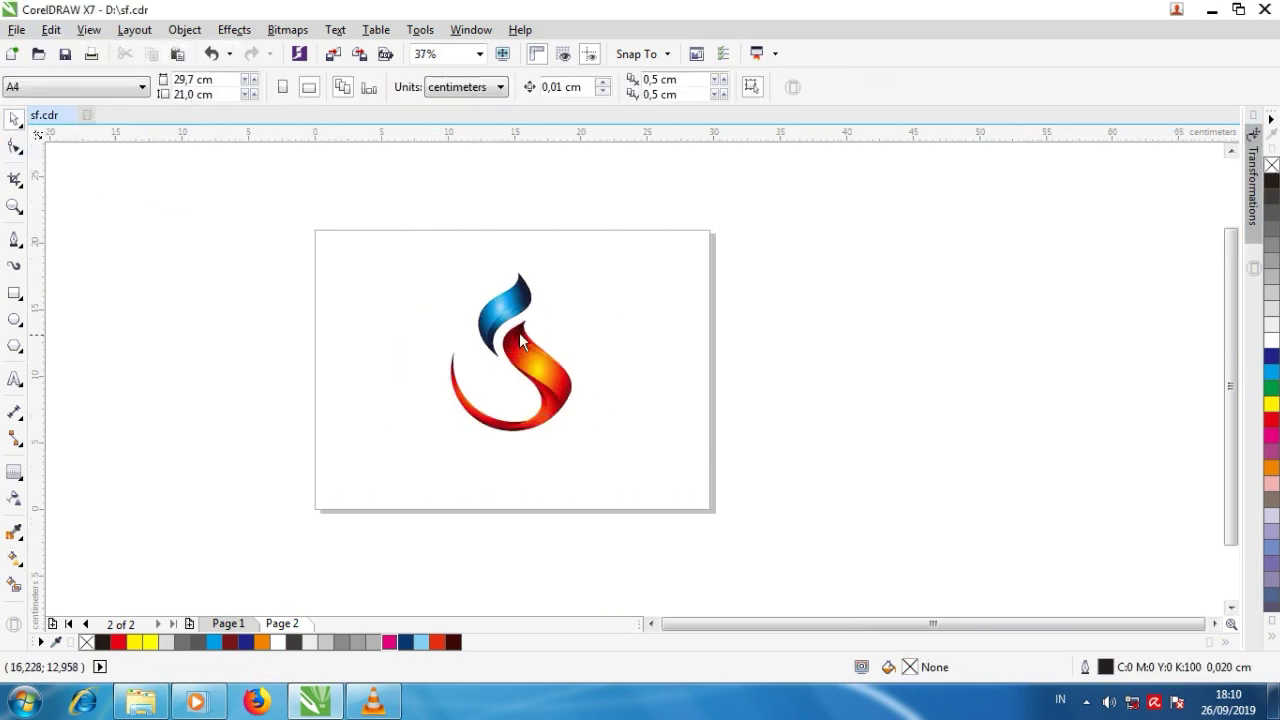
Step: Rework the fountain fills of the flame's two lower bands, shifting their light centres down toward the flame's lower edge
scroll(513, 320, up, 2)
click(508, 313)
click(15, 557)
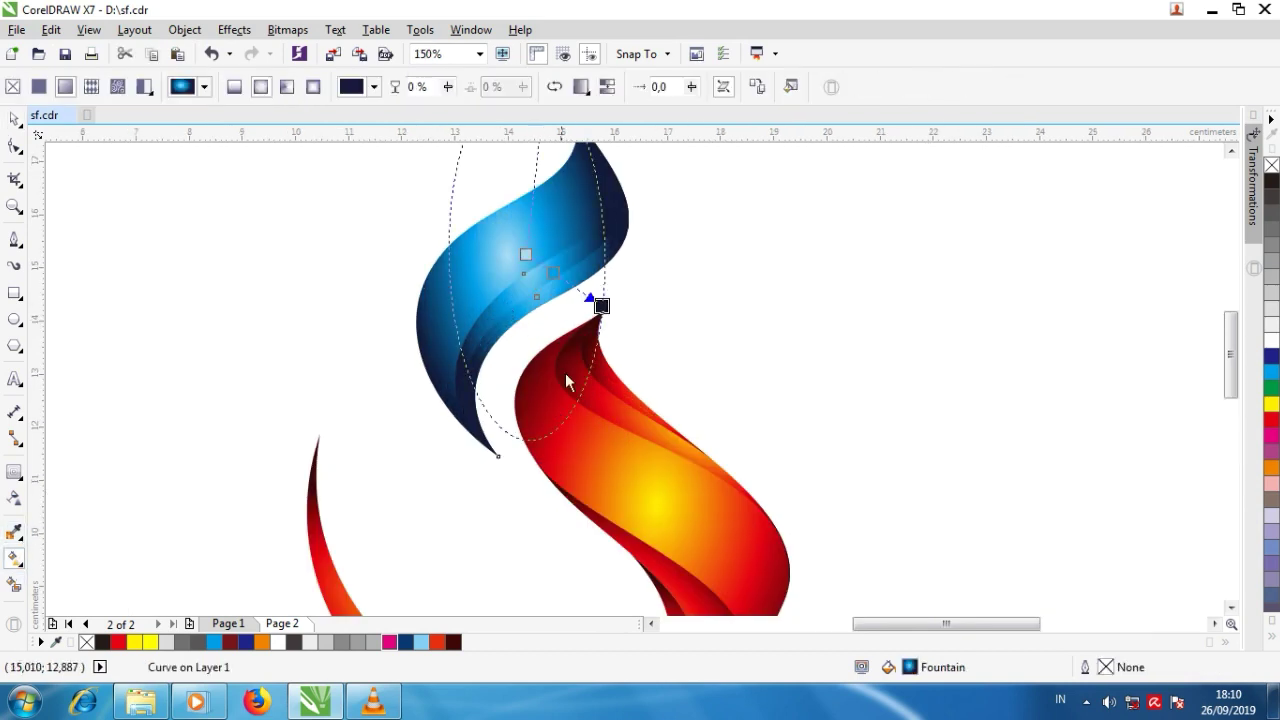
drag(529, 259, 596, 378)
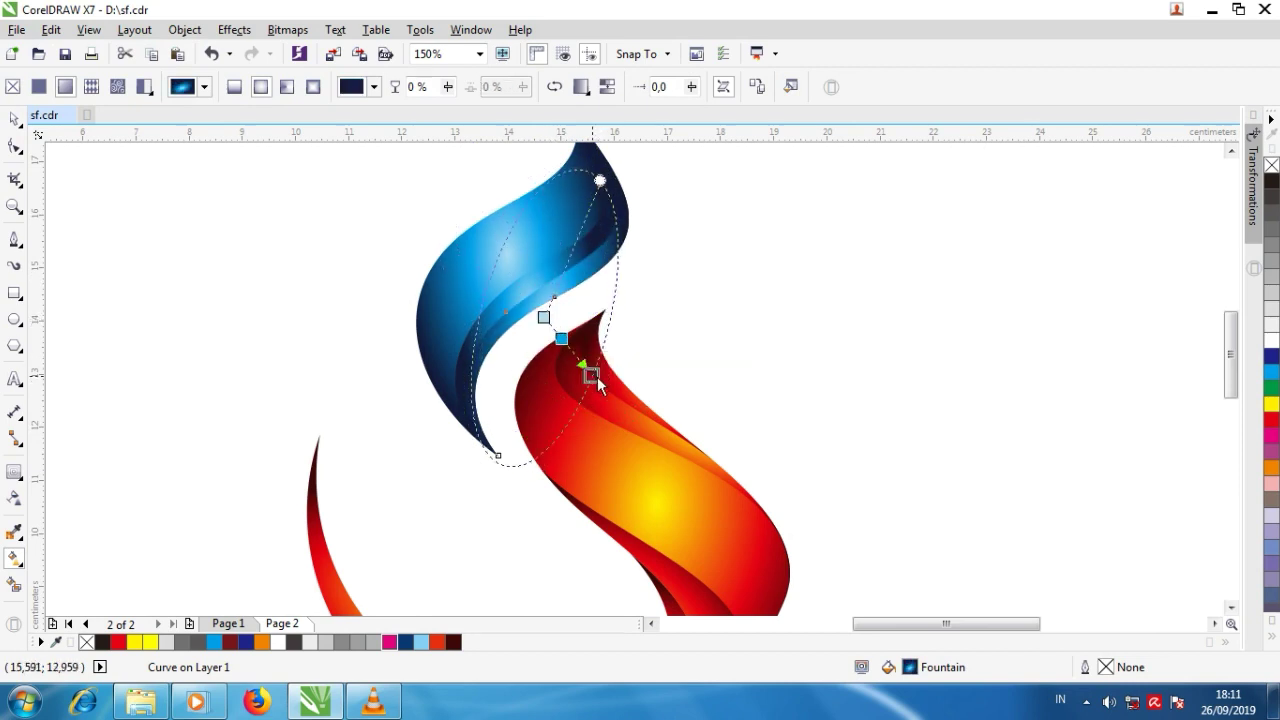
drag(545, 319, 532, 312)
Step: Try shifting the fill ends of the flame's lower band further, and undo the adjustments
drag(595, 377, 579, 387)
key(ctrl+z)
drag(718, 310, 714, 305)
scroll(492, 327, down, 1)
click(211, 59)
Step: Examine the shading of the flame and the S at several magnifications
click(14, 119)
click(302, 241)
scroll(555, 363, down, 1)
scroll(537, 362, up, 1)
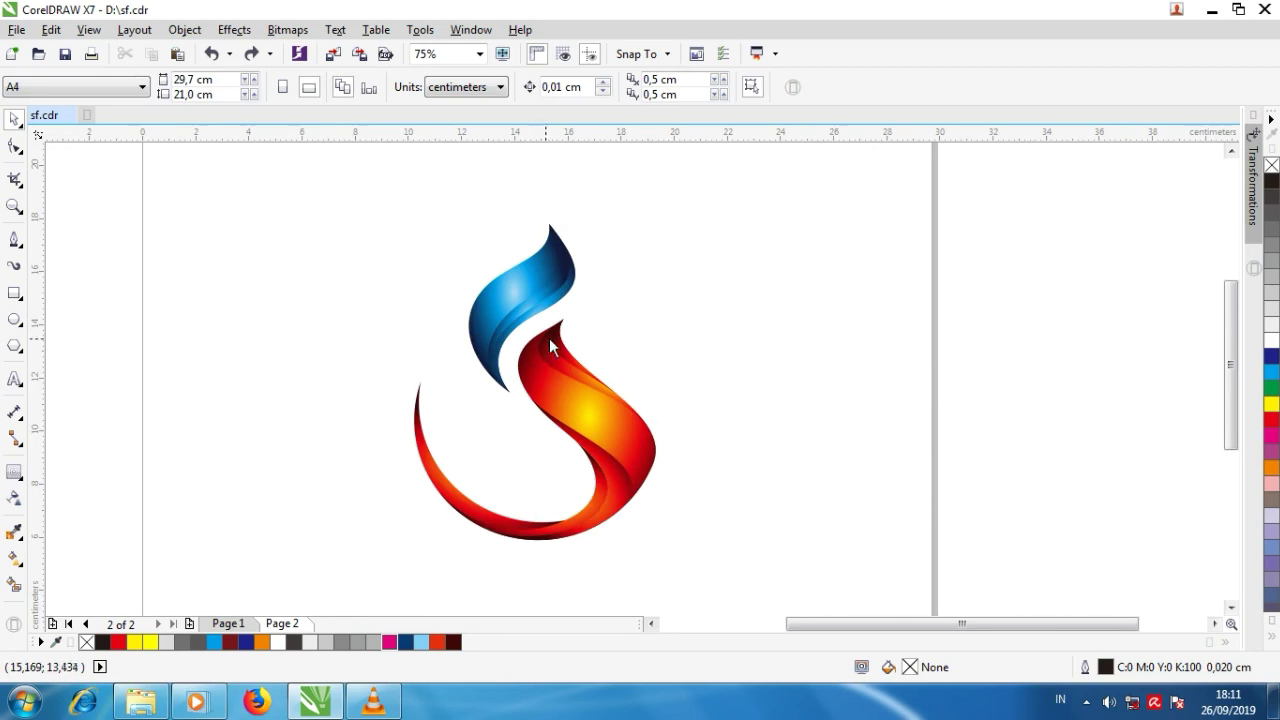
scroll(552, 346, up, 1)
scroll(561, 325, down, 2)
scroll(557, 325, up, 2)
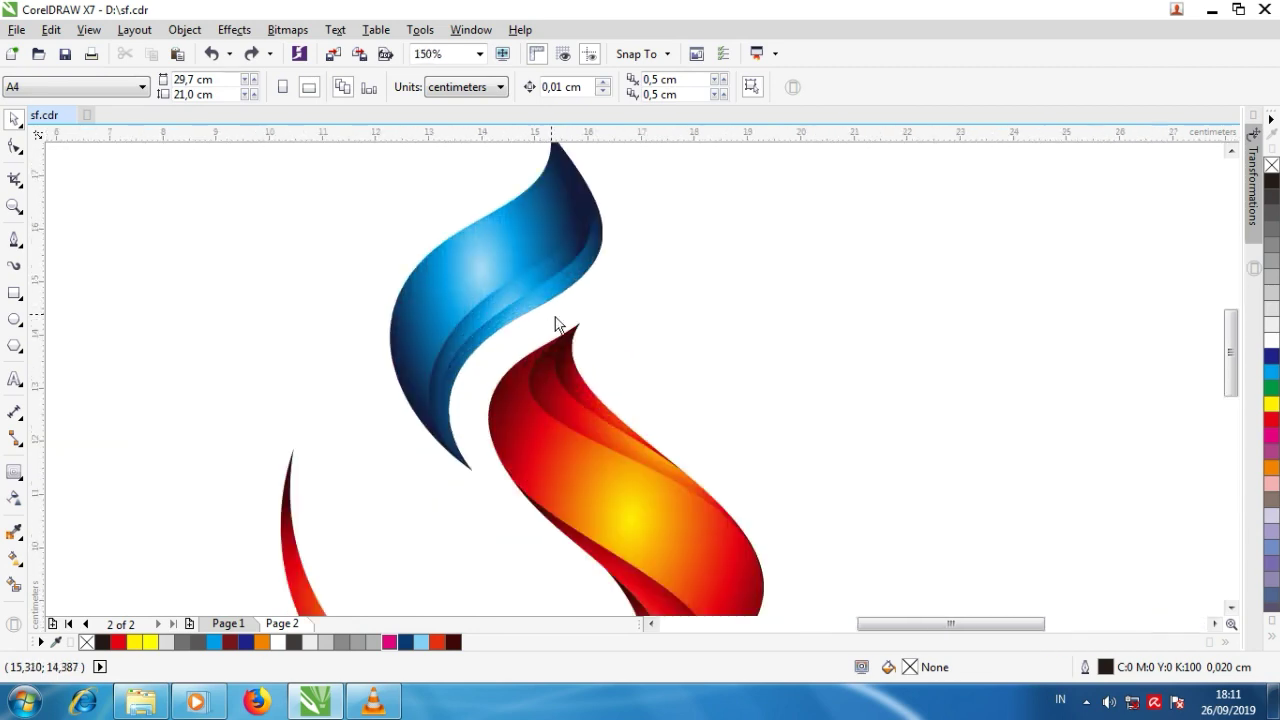
scroll(554, 318, down, 1)
scroll(530, 314, up, 2)
scroll(531, 318, down, 1)
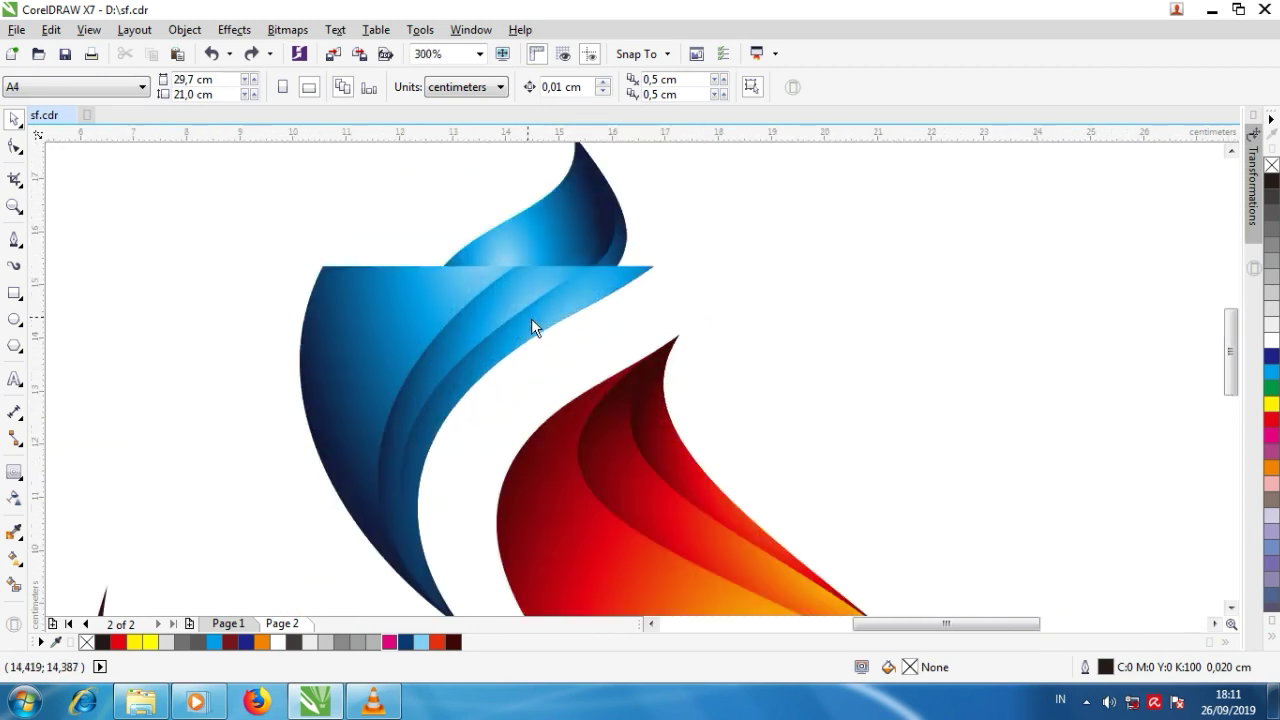
Step: Delete the extra node on the flame's lower-edge strip and pull its curve handle back toward the flame
double_click(532, 317)
click(577, 314)
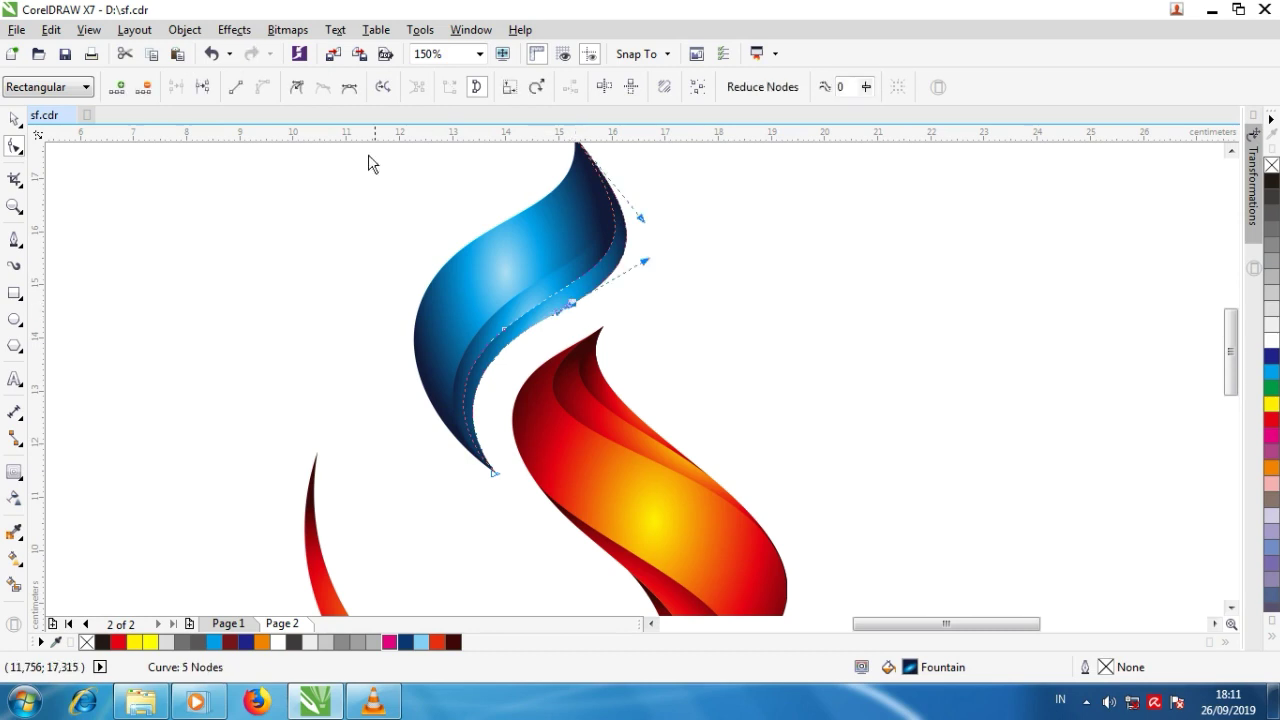
scroll(597, 160, down, 3)
key(Delete)
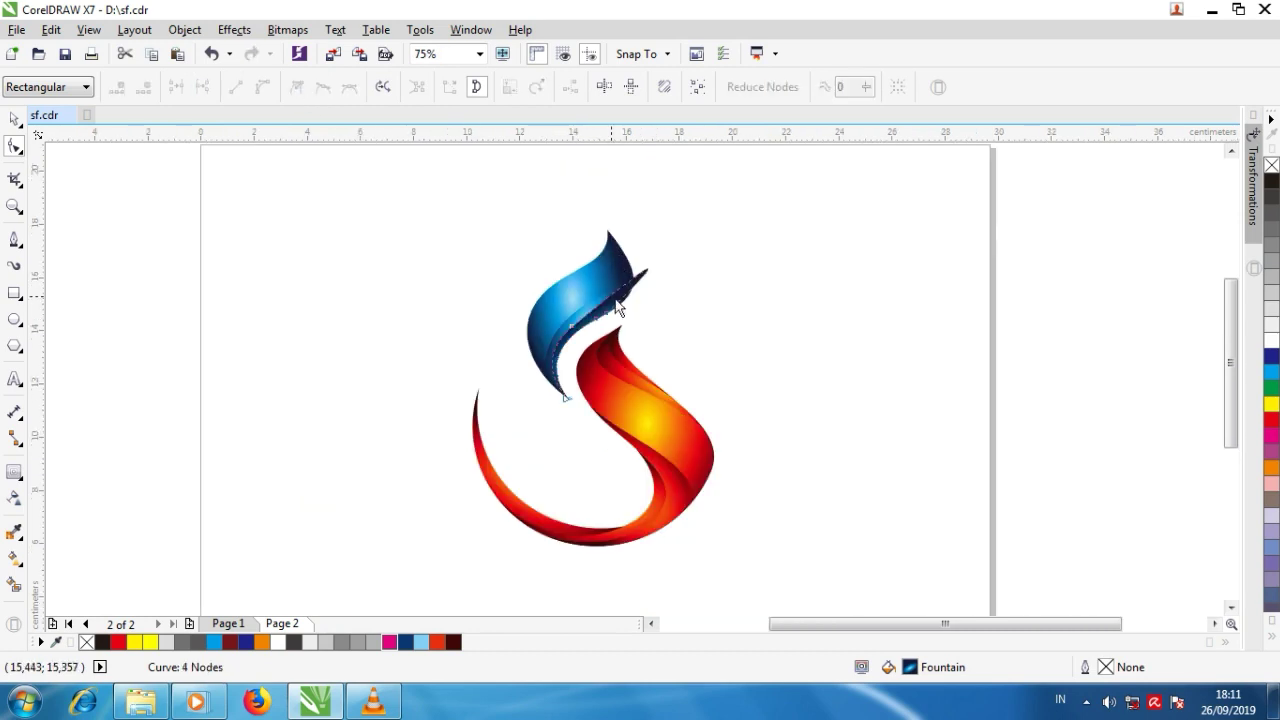
scroll(676, 278, up, 3)
drag(750, 183, 612, 292)
Step: Narrow the flame's lower-edge strip by editing its nodes and adjusting the curve handles toward its lower tip
scroll(602, 321, up, 2)
drag(504, 448, 451, 394)
double_click(623, 258)
click(693, 245)
mouse_move(370, 320)
mouse_down()
mouse_move(399, 334)
mouse_move(376, 330)
mouse_up()
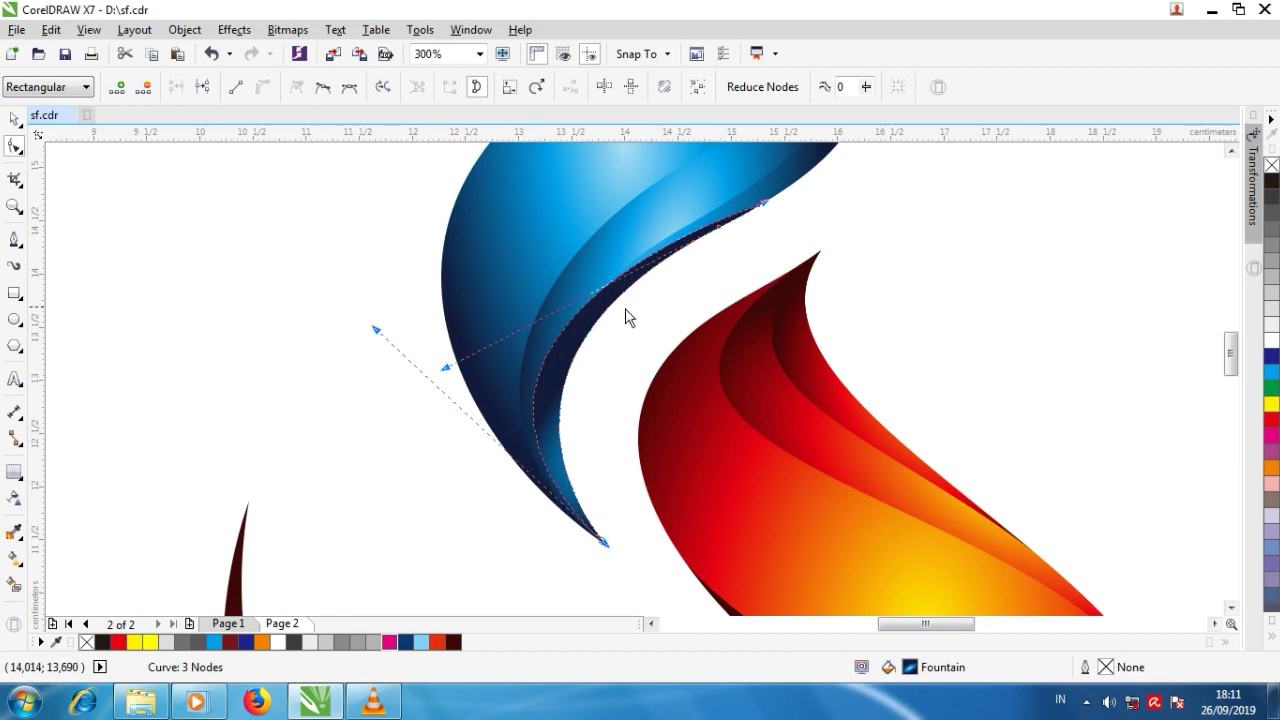
Step: Move the strip's upper end node down along the flame's lower edge and smooth its curve into a tapered end
scroll(678, 298, up, 3)
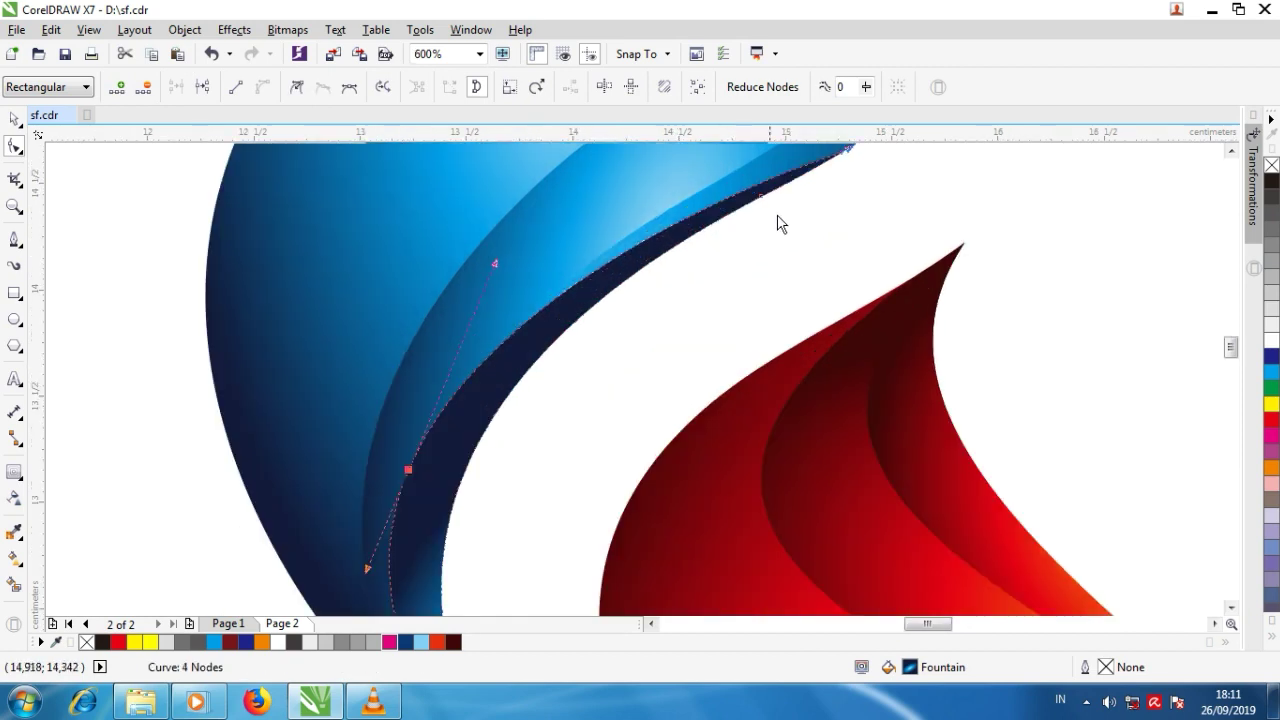
drag(848, 150, 845, 148)
key(ctrl+z)
scroll(712, 276, down, 1)
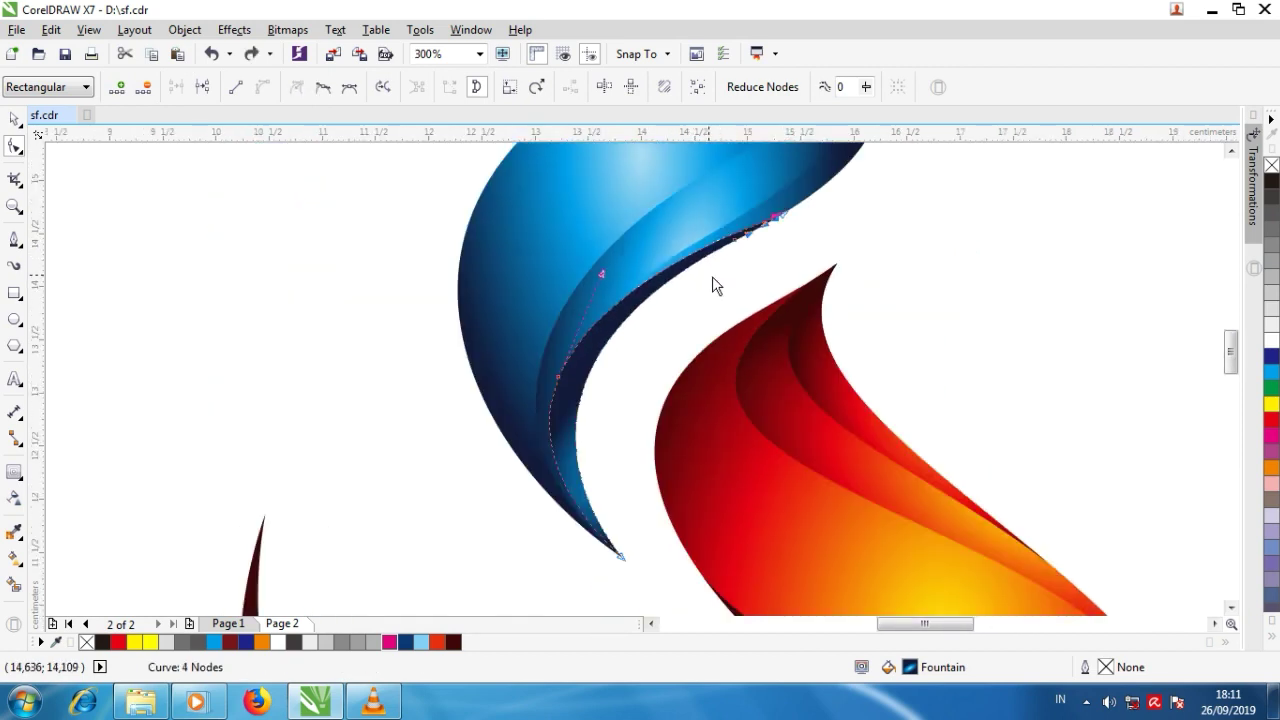
drag(786, 216, 704, 245)
scroll(731, 240, up, 2)
drag(613, 285, 646, 331)
scroll(605, 324, down, 3)
scroll(630, 340, up, 1)
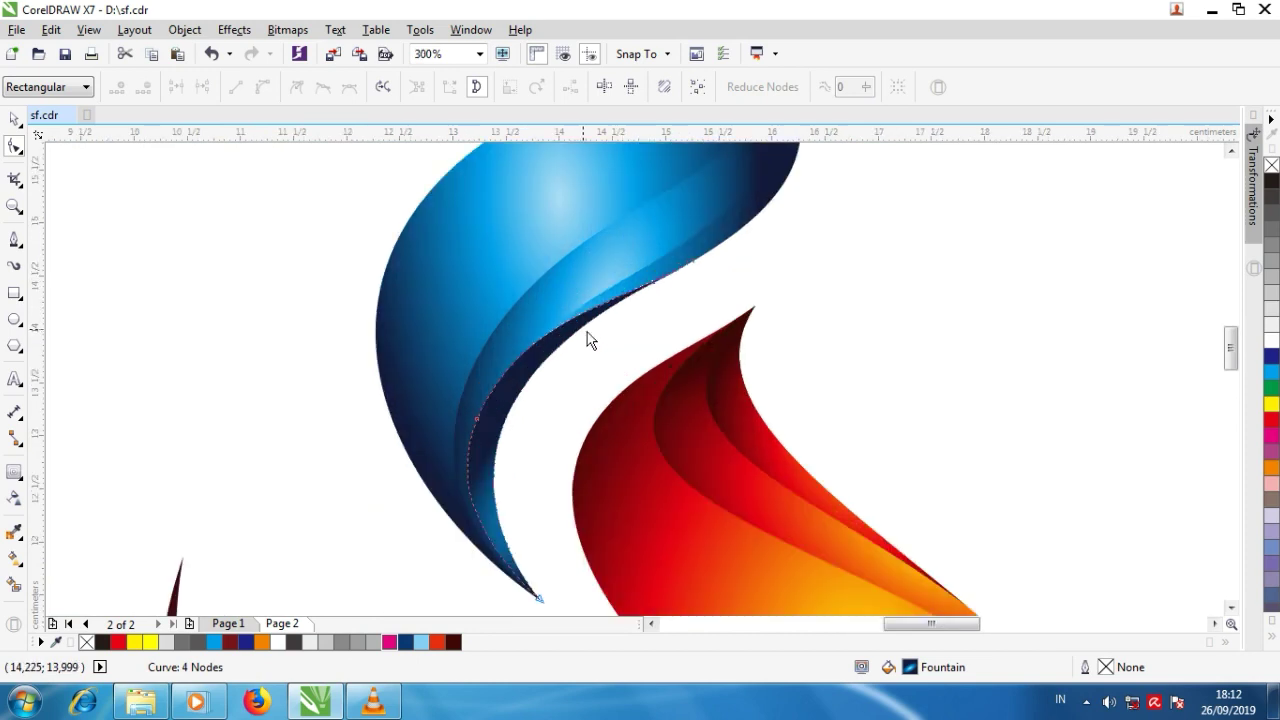
Step: Simplify the flame's middle band by moving its upper node and deleting nodes until only two remain
click(20, 124)
double_click(568, 284)
drag(690, 241, 726, 245)
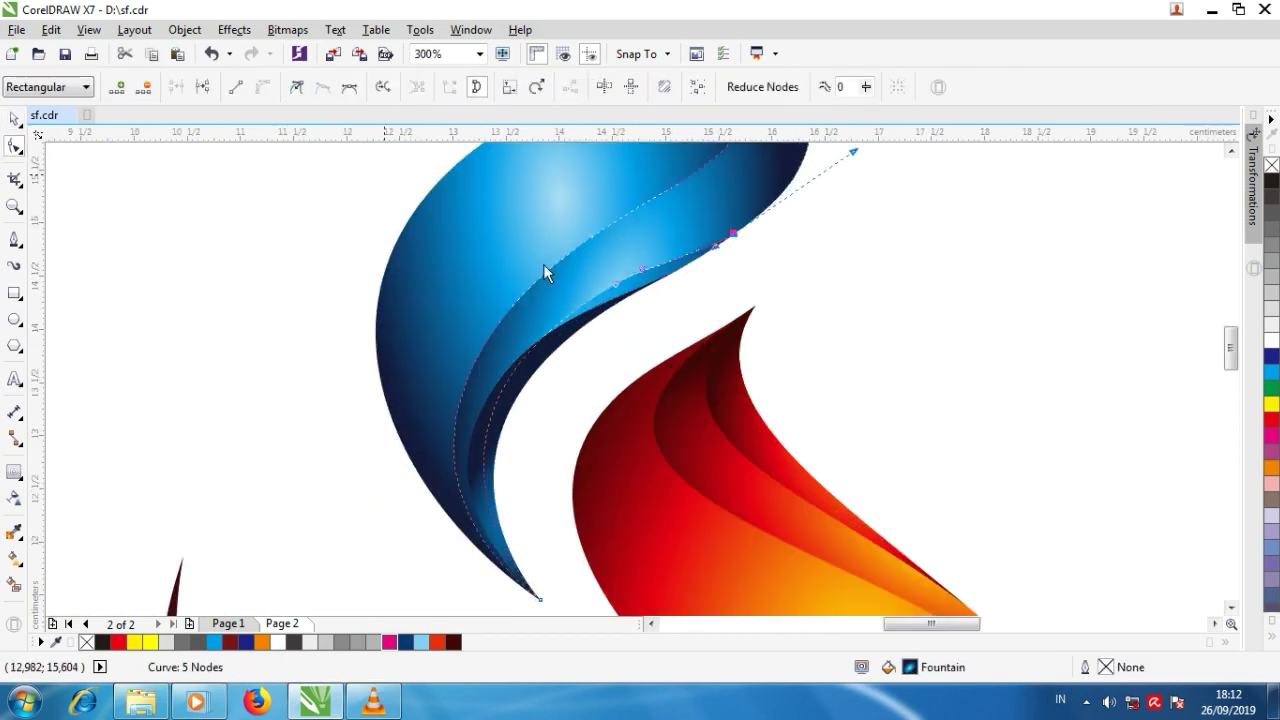
key(Delete)
scroll(630, 292, down, 2)
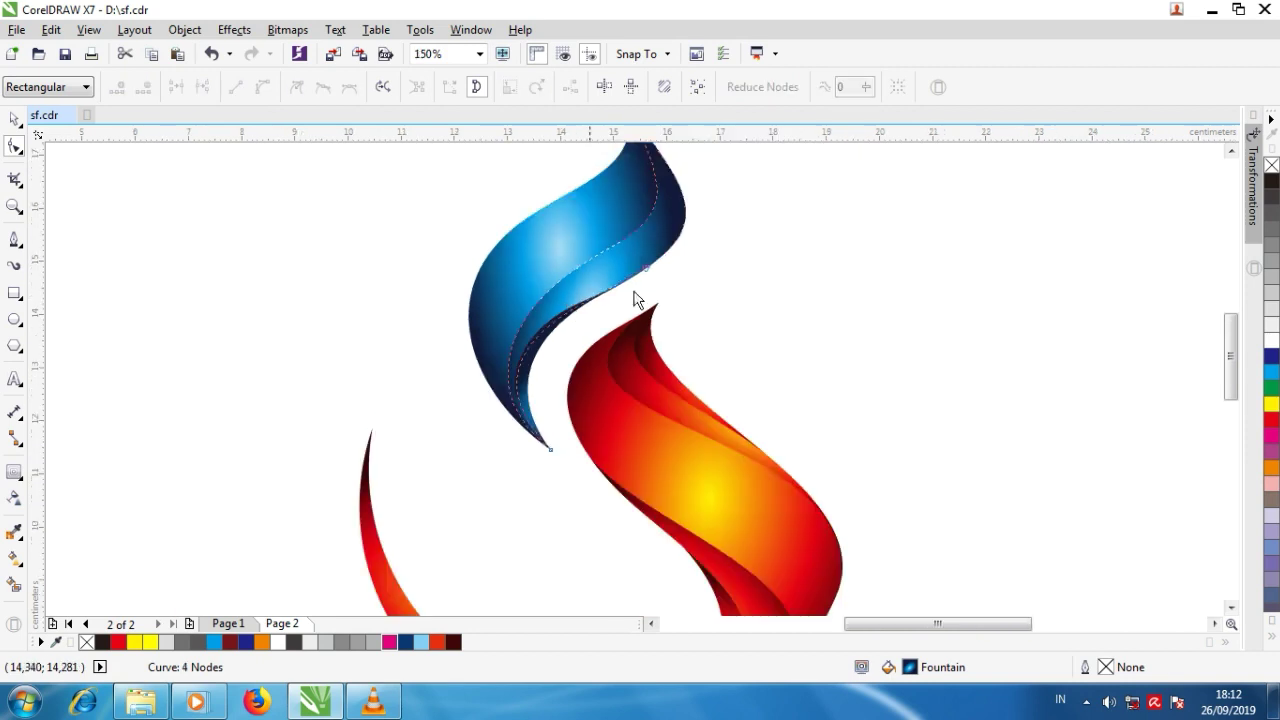
click(657, 287)
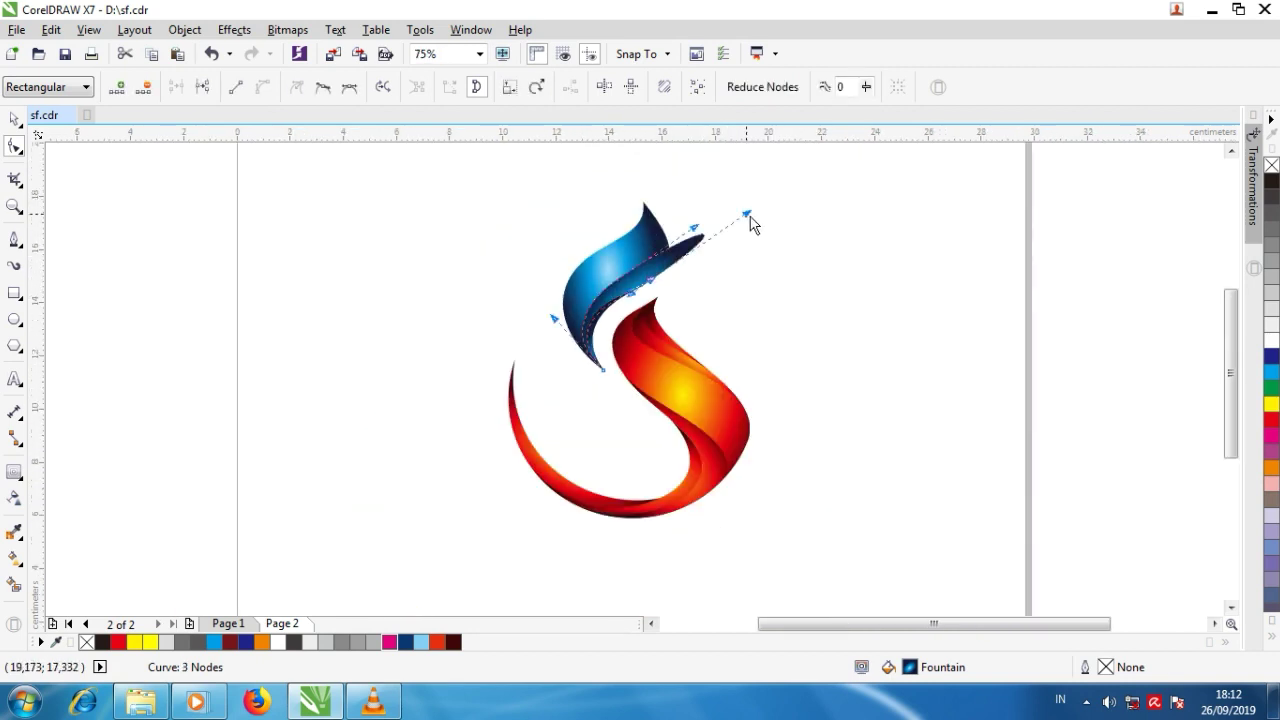
scroll(622, 268, up, 2)
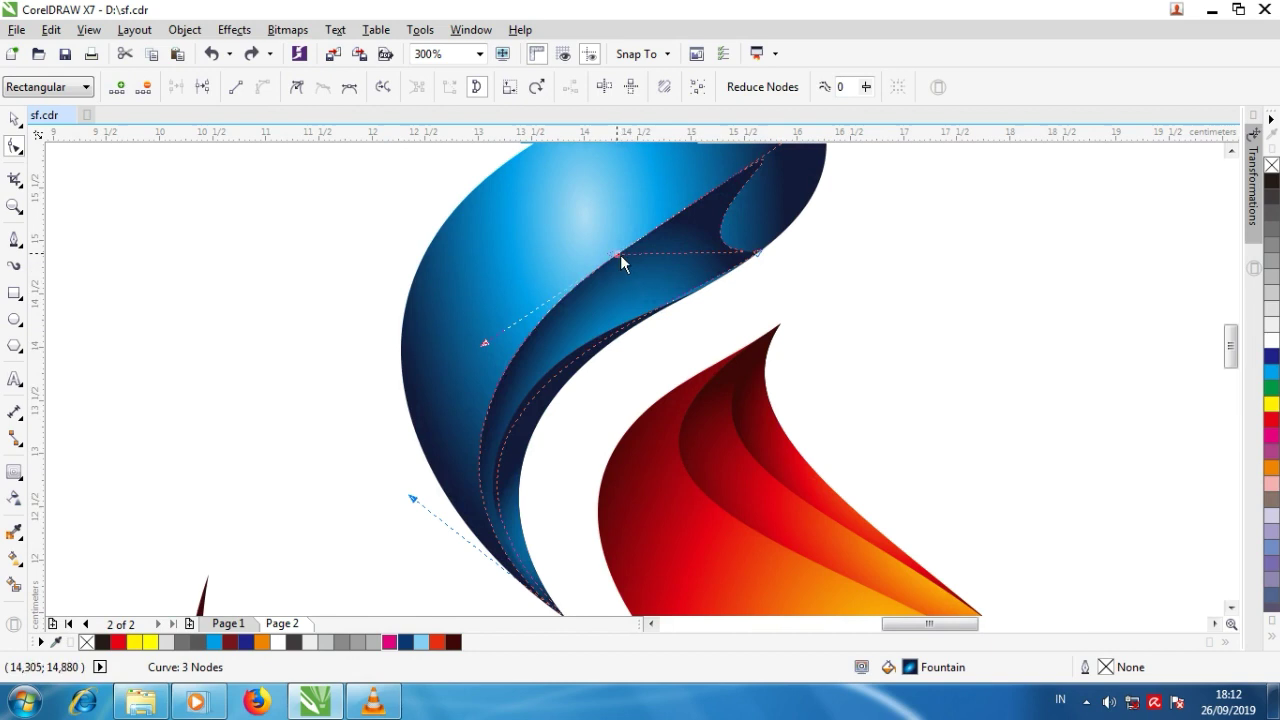
key(Delete)
Step: Reshape the two-node middle band's curves so its upper edge sweeps smoothly under the flame's main segment
click(662, 308)
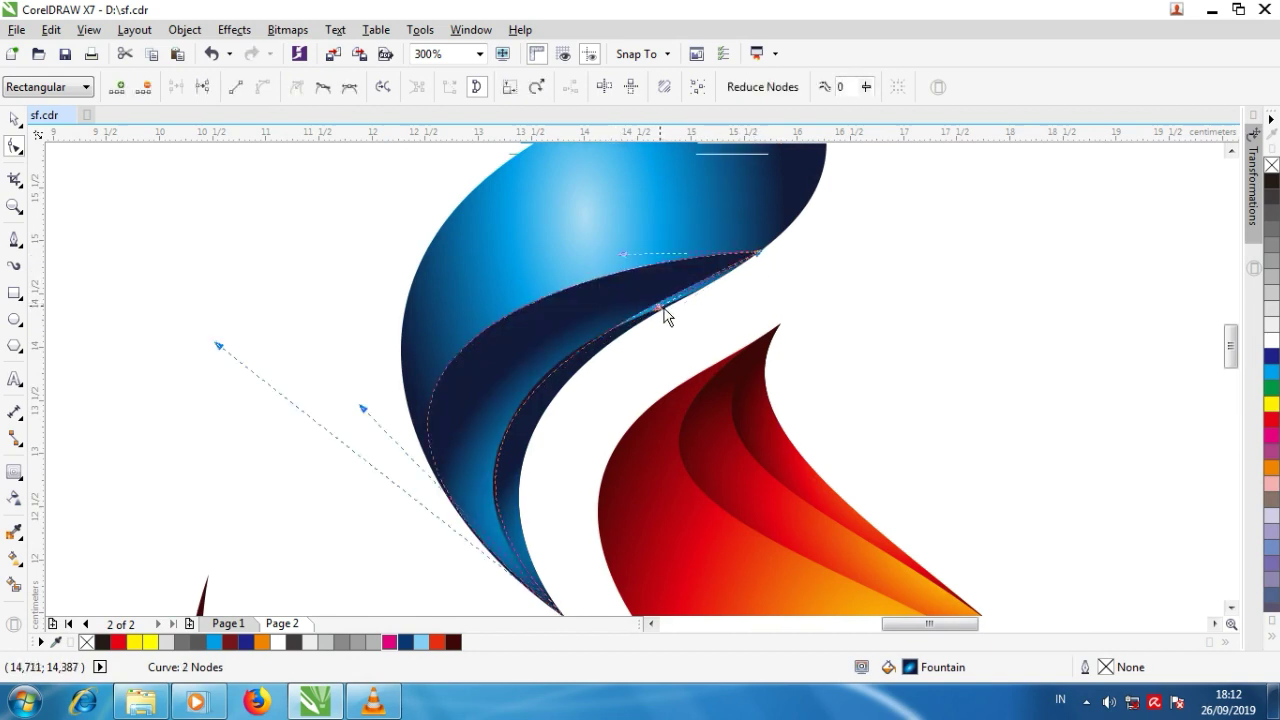
scroll(619, 333, down, 1)
drag(462, 322, 475, 335)
scroll(657, 294, up, 1)
drag(647, 264, 640, 353)
click(560, 467)
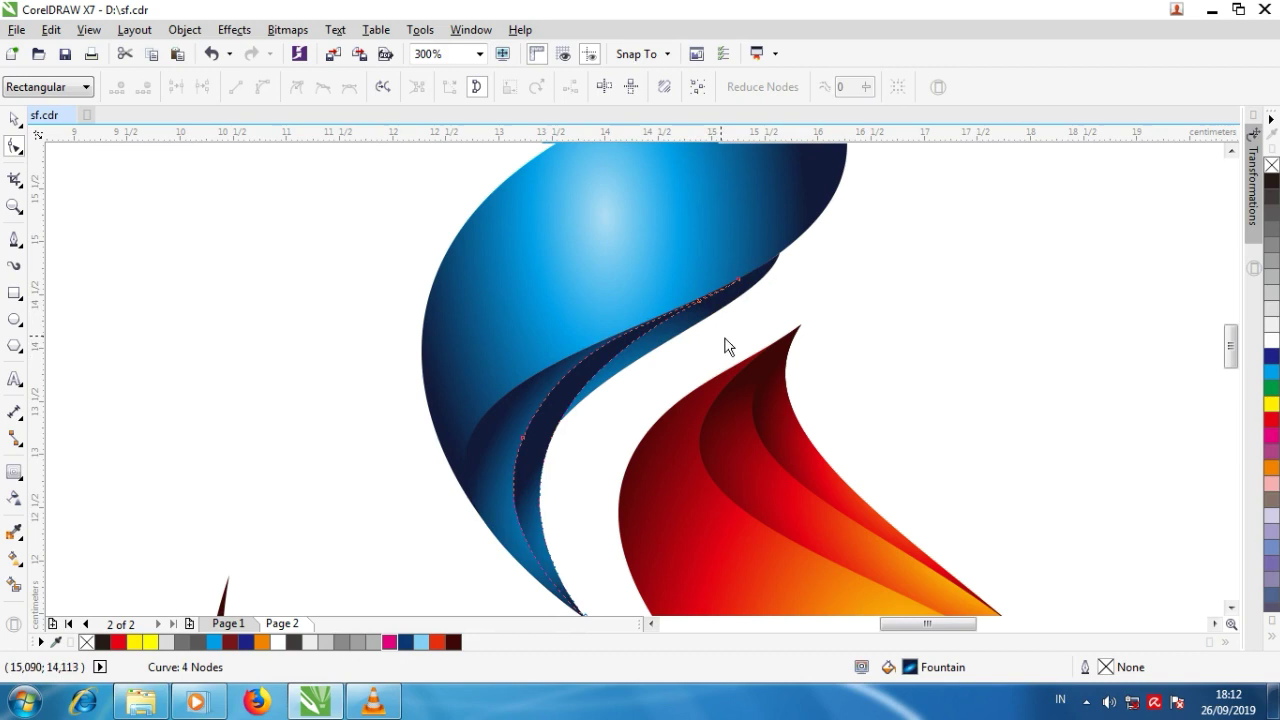
Step: Intersect the middle band with the neighbouring flame segment and remove the part protruding beyond the flame's lower edge
click(14, 119)
click(140, 300)
click(486, 437)
shift+click(534, 440)
click(573, 89)
click(709, 325)
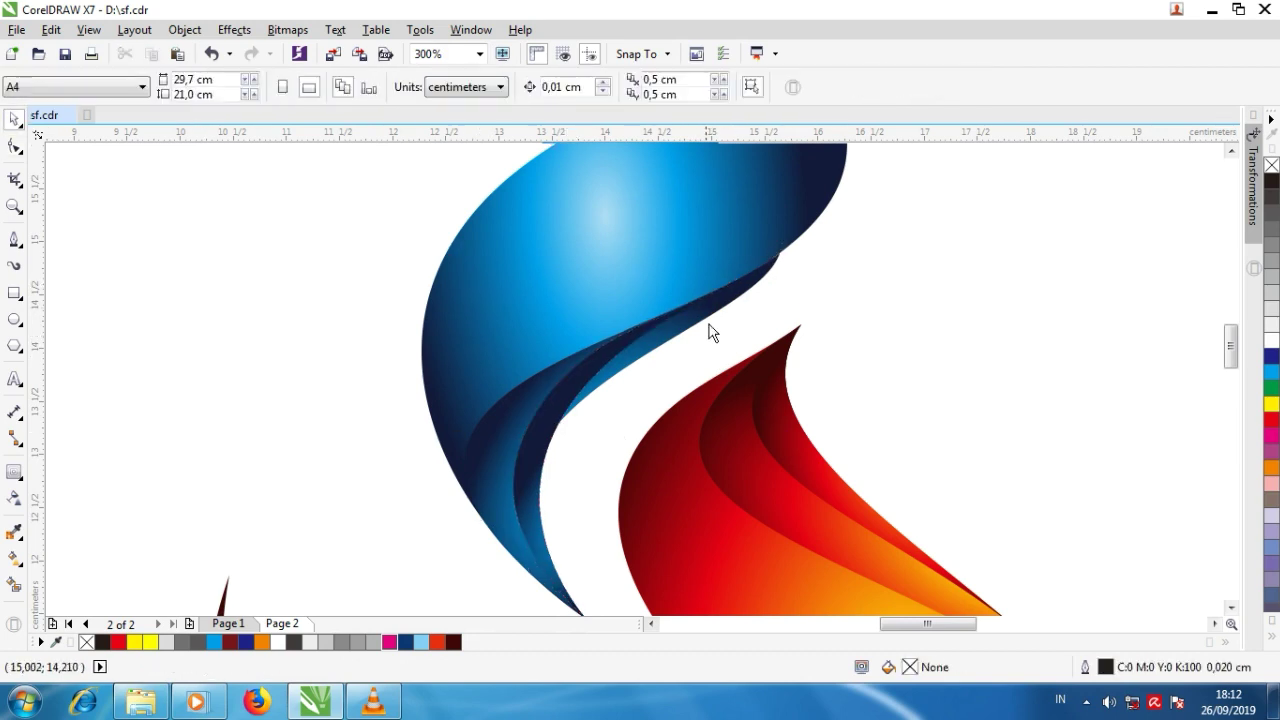
right_click(709, 333)
click(706, 406)
scroll(583, 410, down, 2)
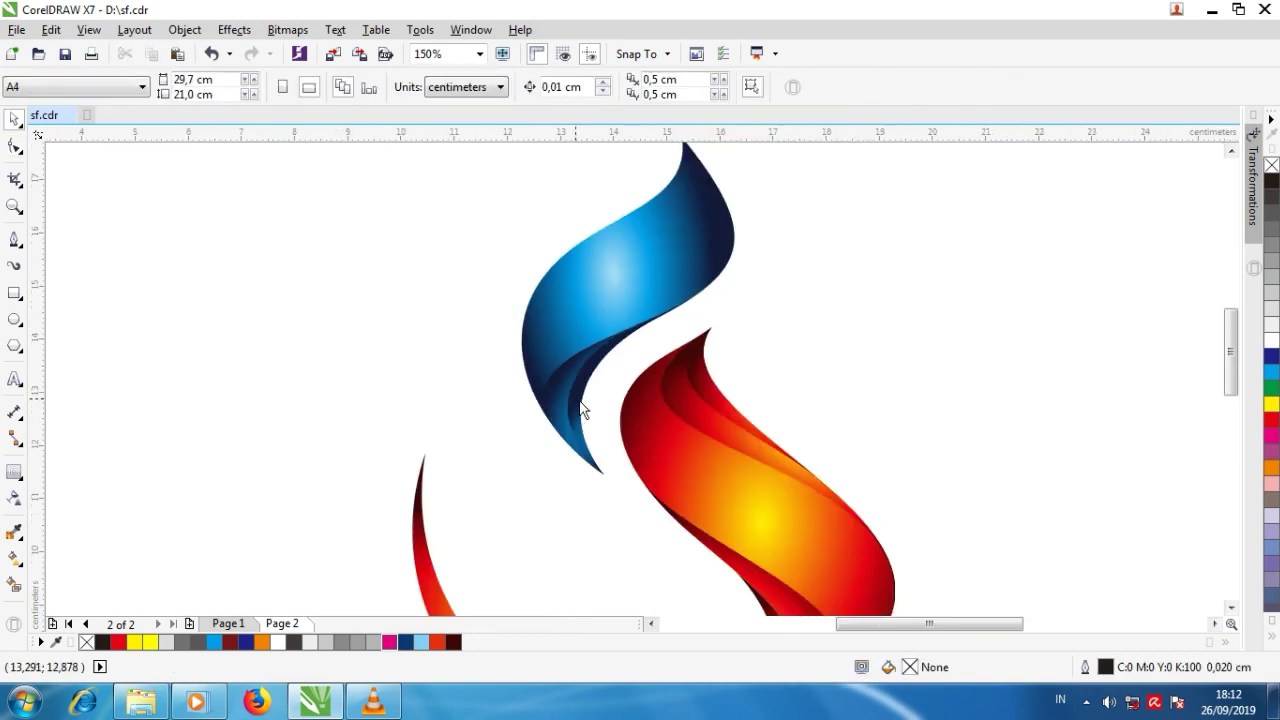
Step: Refine the lower-edge strip's inner curve by slightly shifting the handle of its lower node
scroll(583, 410, up, 2)
click(579, 399)
key(F10)
scroll(578, 390, up, 2)
drag(581, 356, 566, 368)
scroll(600, 378, down, 2)
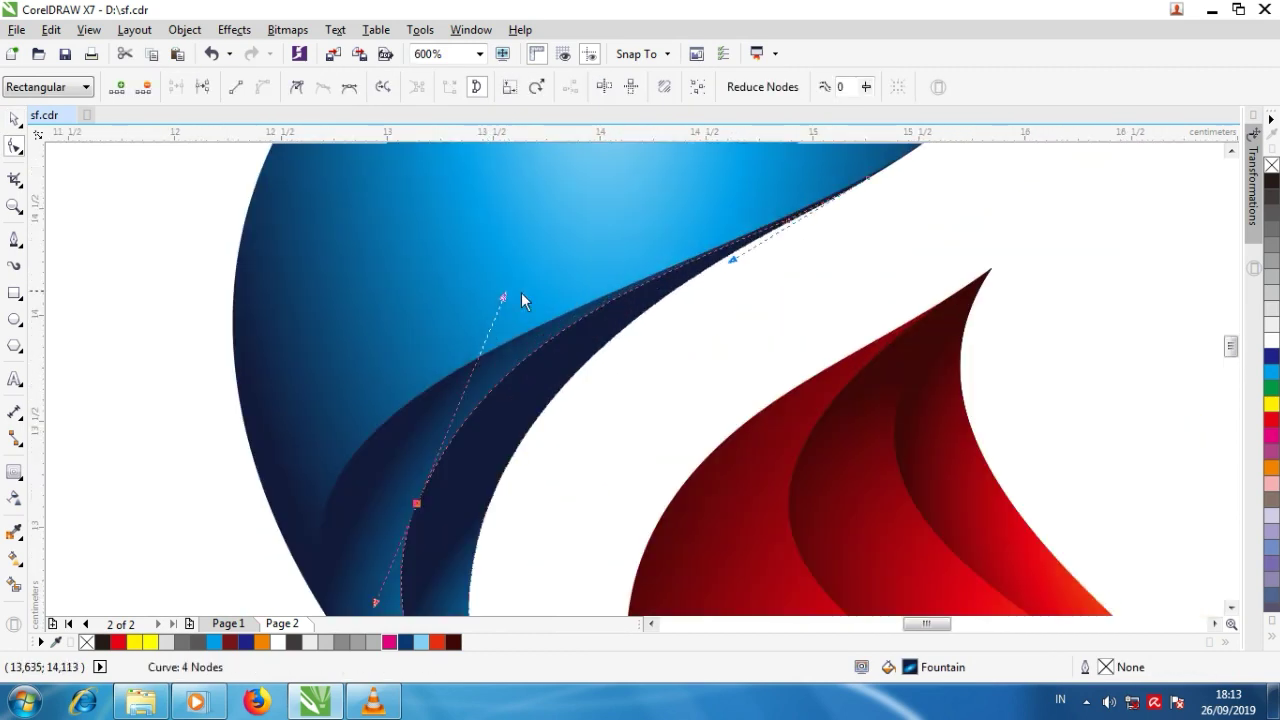
scroll(540, 291, down, 6)
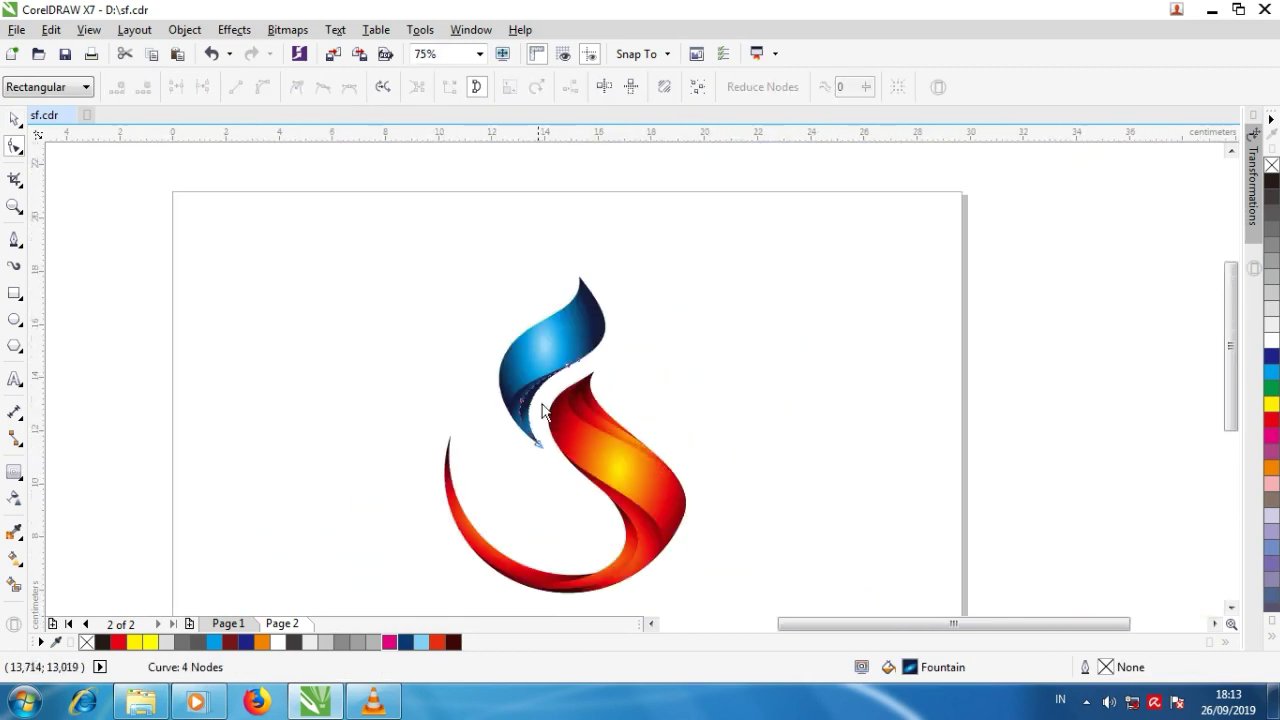
click(17, 122)
scroll(567, 327, up, 3)
scroll(566, 325, down, 3)
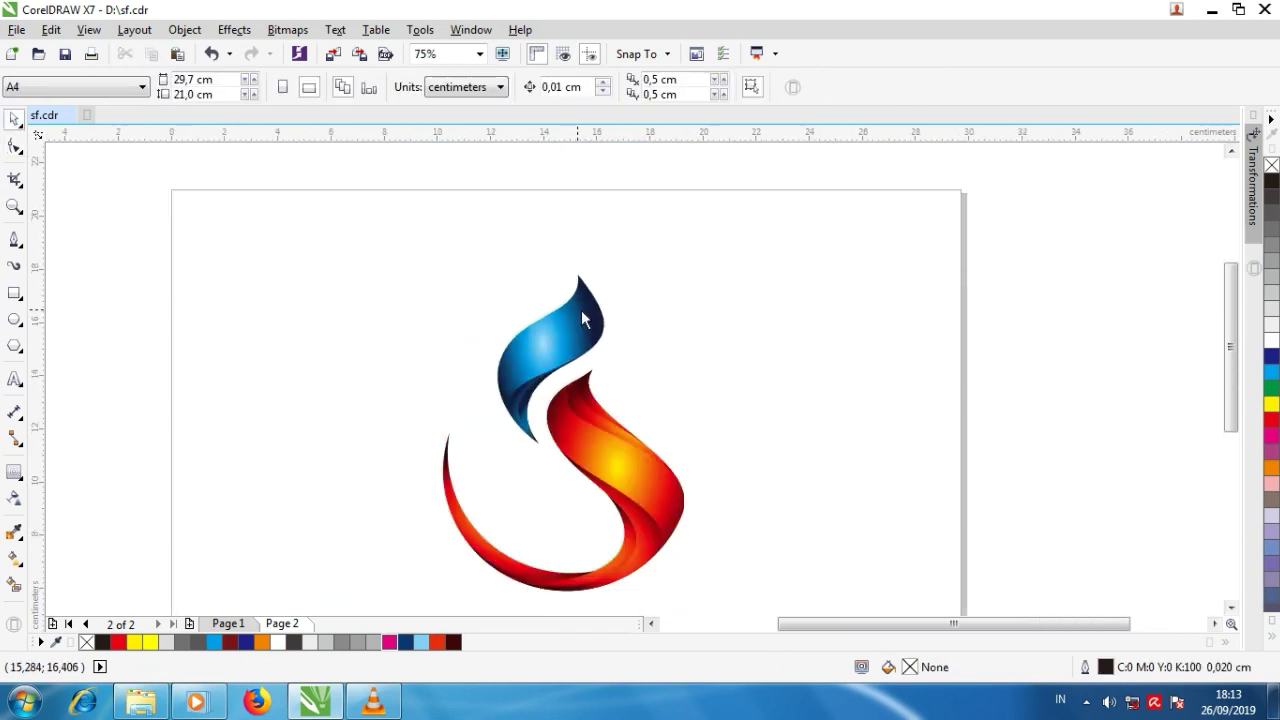
Step: Duplicate the main blue segment in place and give the copy a yellow hairline outline
scroll(581, 310, up, 2)
click(14, 241)
scroll(546, 303, up, 1)
click(14, 121)
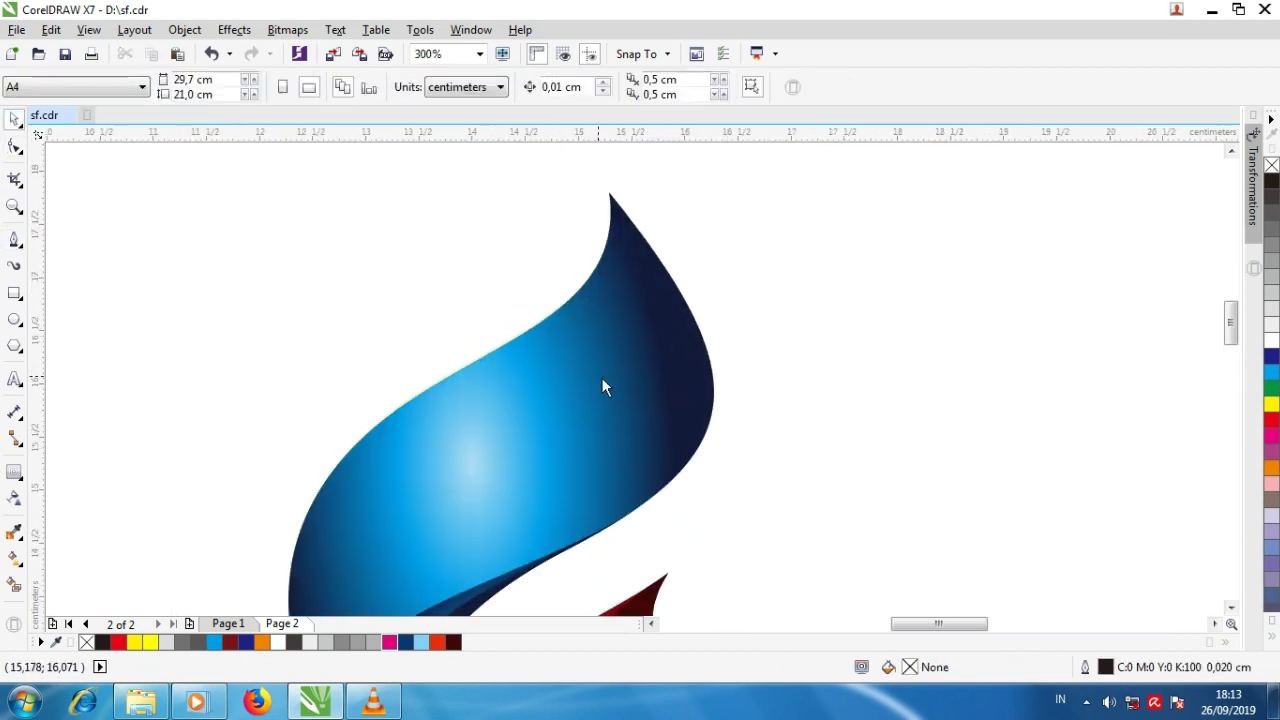
click(602, 377)
right_click(1271, 404)
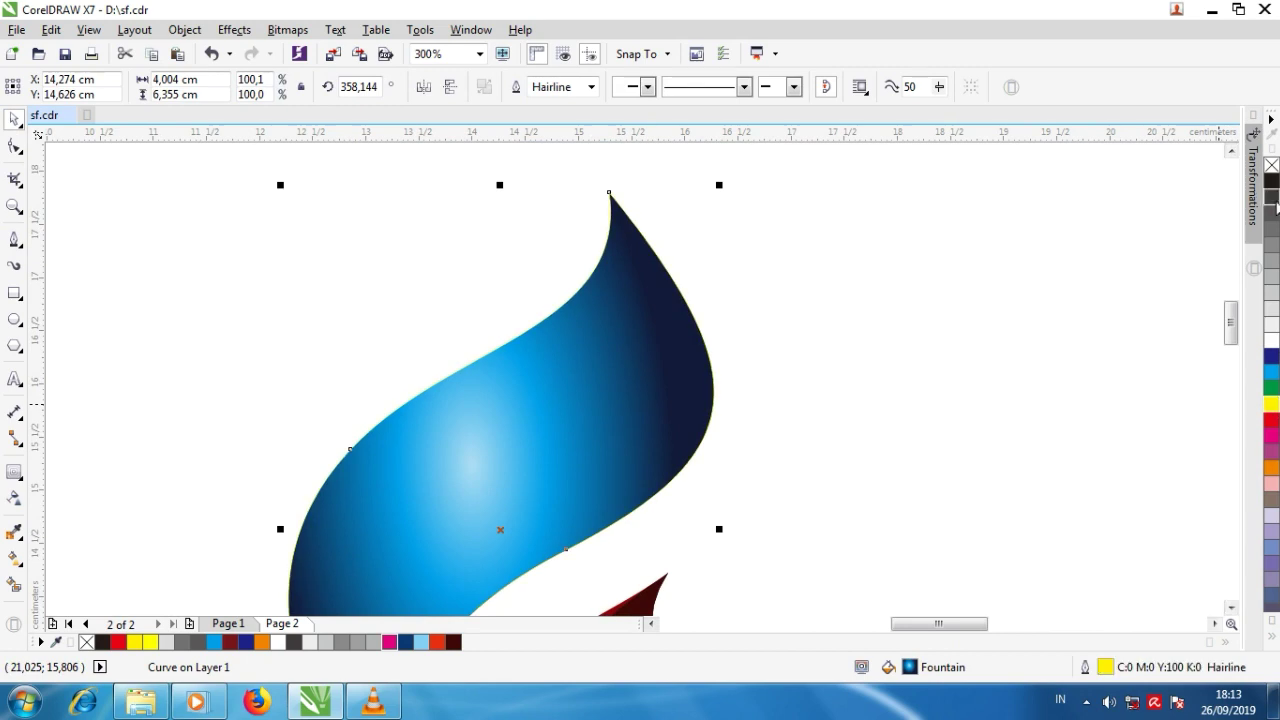
Step: Remove the yellow-outlined copy's fill and shift it slightly up and to the left of the main blue segment
click(622, 336)
drag(500, 190, 528, 216)
click(528, 277)
click(564, 284)
scroll(530, 254, down, 2)
key(F10)
scroll(449, 383, up, 2)
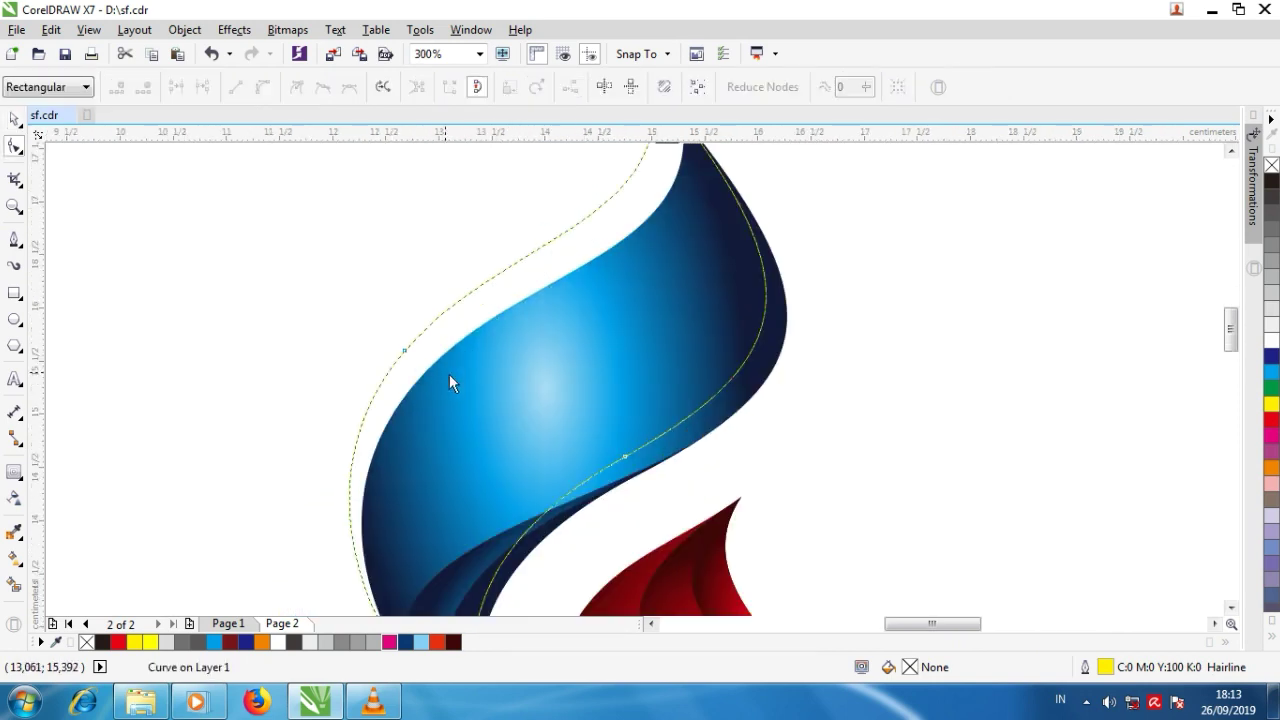
Step: Move the yellow curve's left node onto the blue segment's upper edge and add a node at the segment's tip
drag(407, 355, 497, 320)
scroll(629, 317, down, 2)
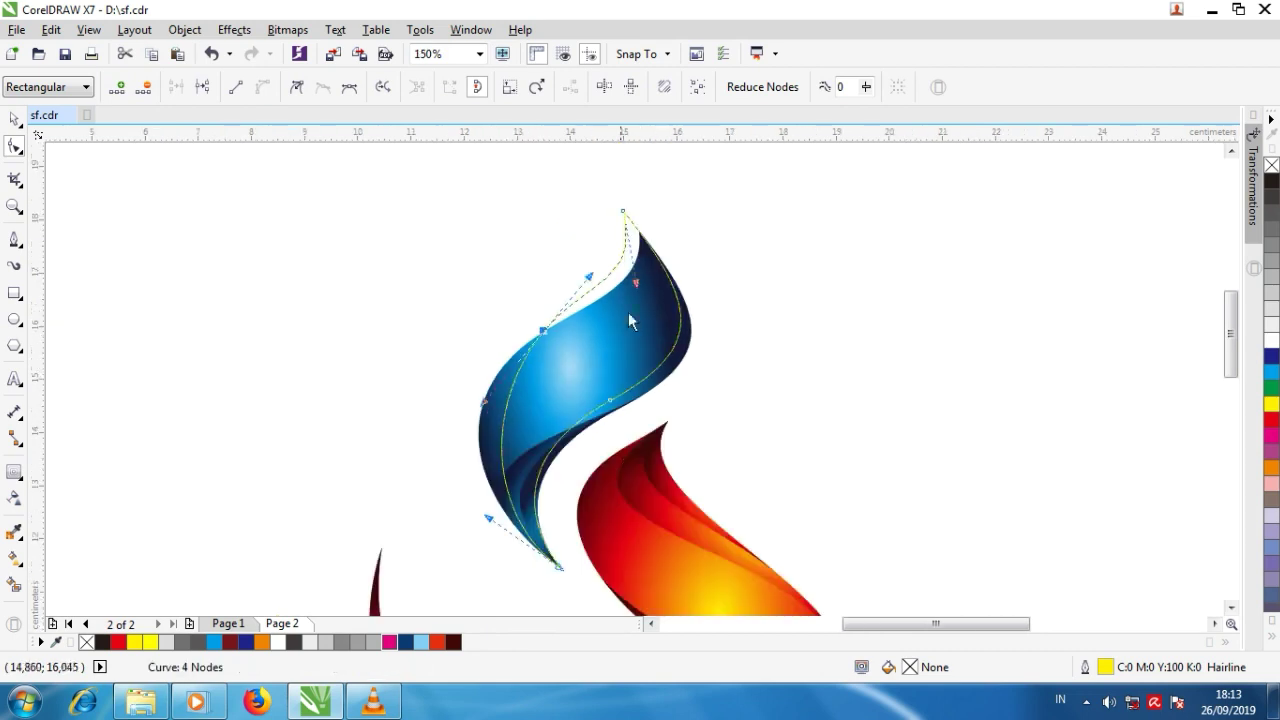
scroll(546, 291, up, 2)
drag(544, 284, 580, 309)
scroll(606, 337, down, 1)
scroll(605, 303, up, 2)
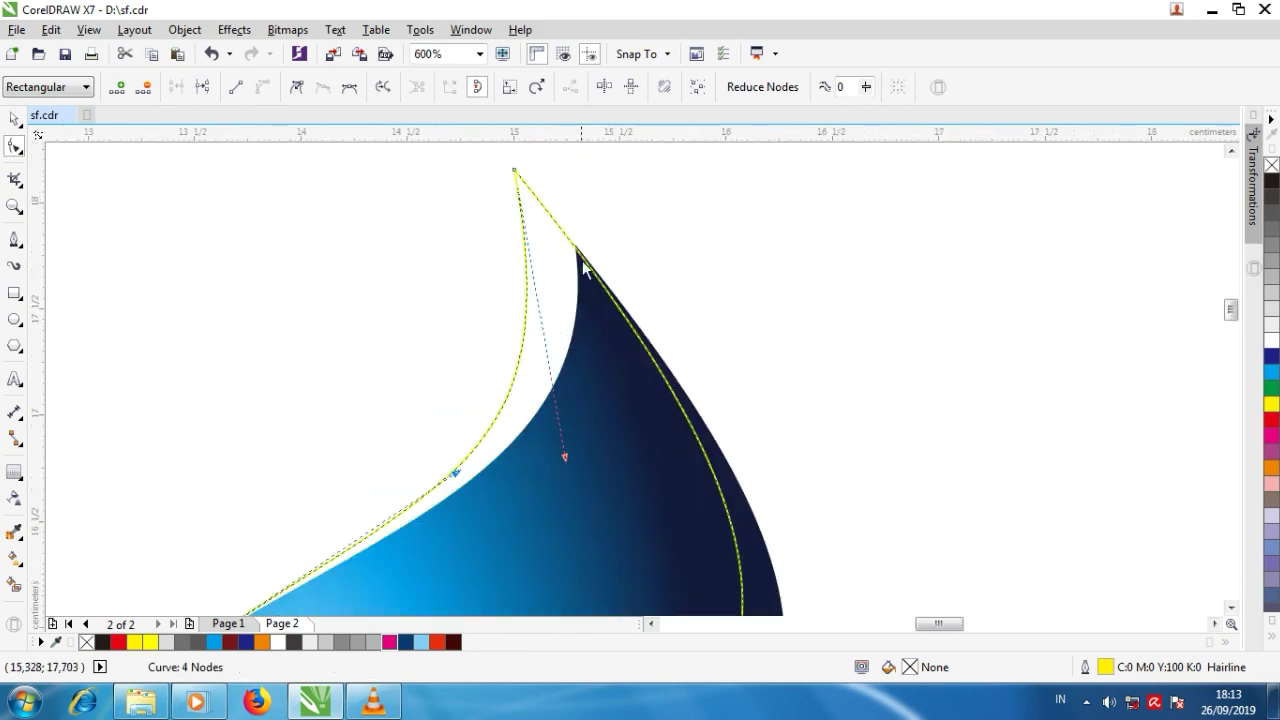
mouse_move(583, 258)
mouse_down()
mouse_move(608, 285)
mouse_move(580, 250)
mouse_up()
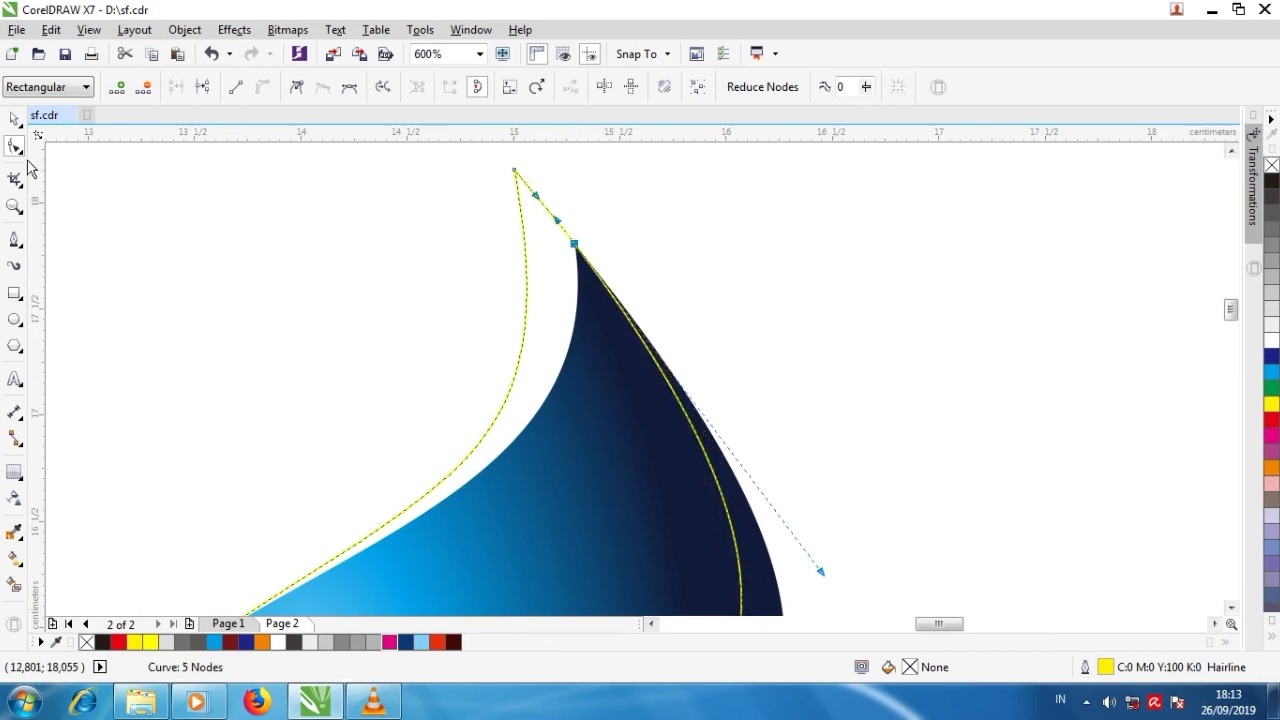
Step: Smart-fill the sliver between the yellow curve and the blue segment's upper edge with yellow
key(space)
click(16, 587)
click(550, 290)
scroll(368, 307, down, 2)
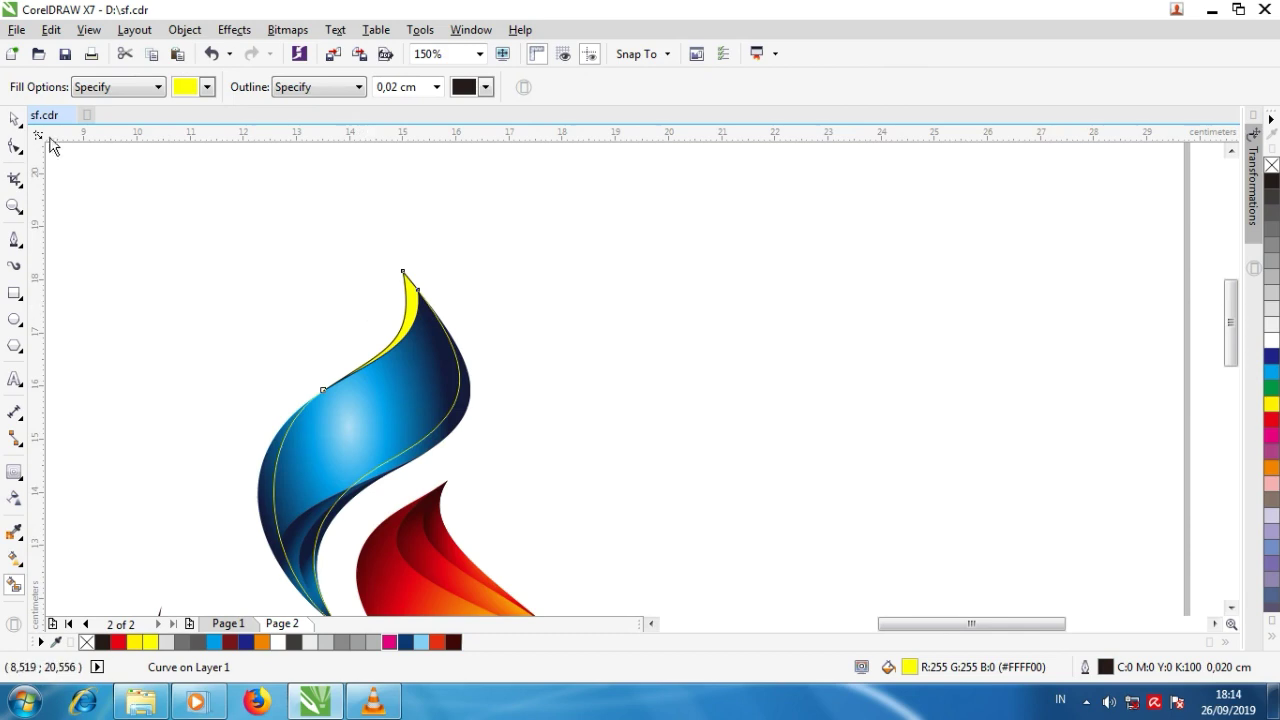
Step: Move the yellow curve's upper-left node down onto the blue segment's left edge and delete the curve's topmost node
click(14, 120)
click(260, 260)
click(437, 424)
click(14, 147)
scroll(405, 350, up, 1)
drag(251, 441, 178, 496)
double_click(406, 201)
click(437, 237)
Step: Turn the curve's tip node into a cusp and bend its upper edge inward to outline a second band
click(296, 88)
drag(420, 216, 543, 408)
scroll(376, 378, down, 1)
scroll(378, 386, up, 1)
drag(407, 331, 349, 331)
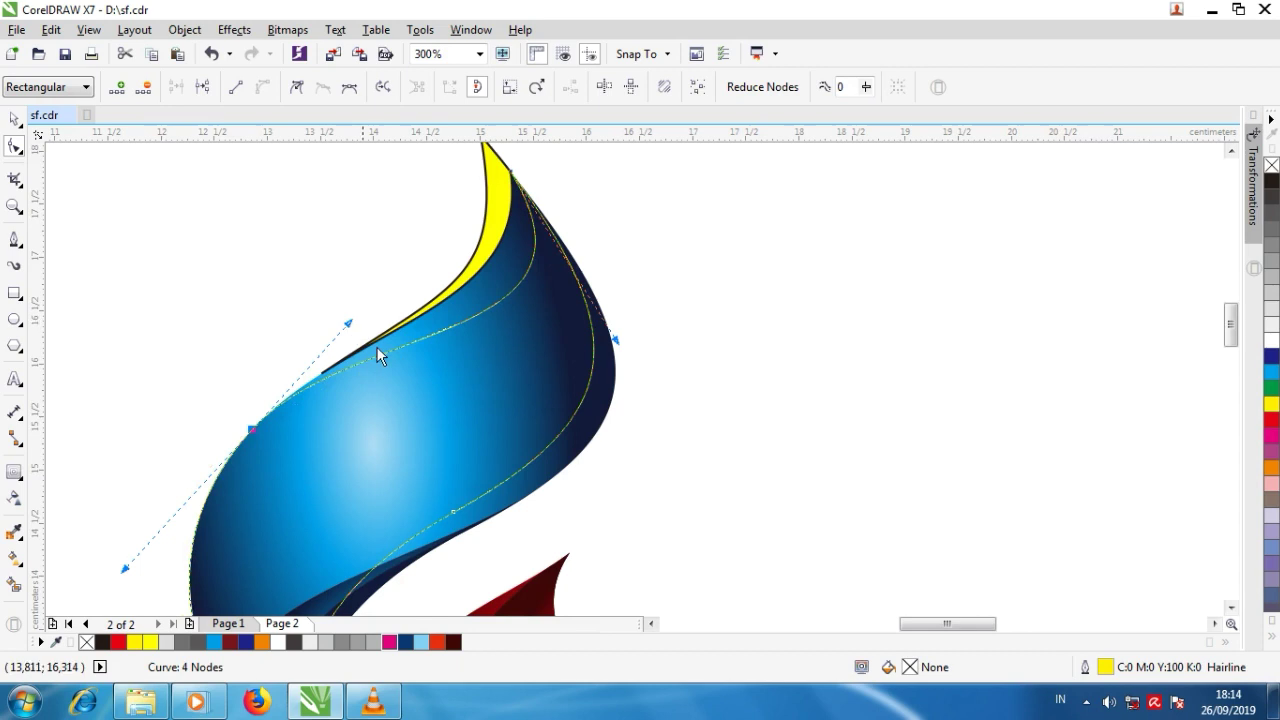
scroll(377, 354, down, 1)
Step: Smart-fill the second band inside the blue segment with yellow and delete the yellow guide curve
click(13, 588)
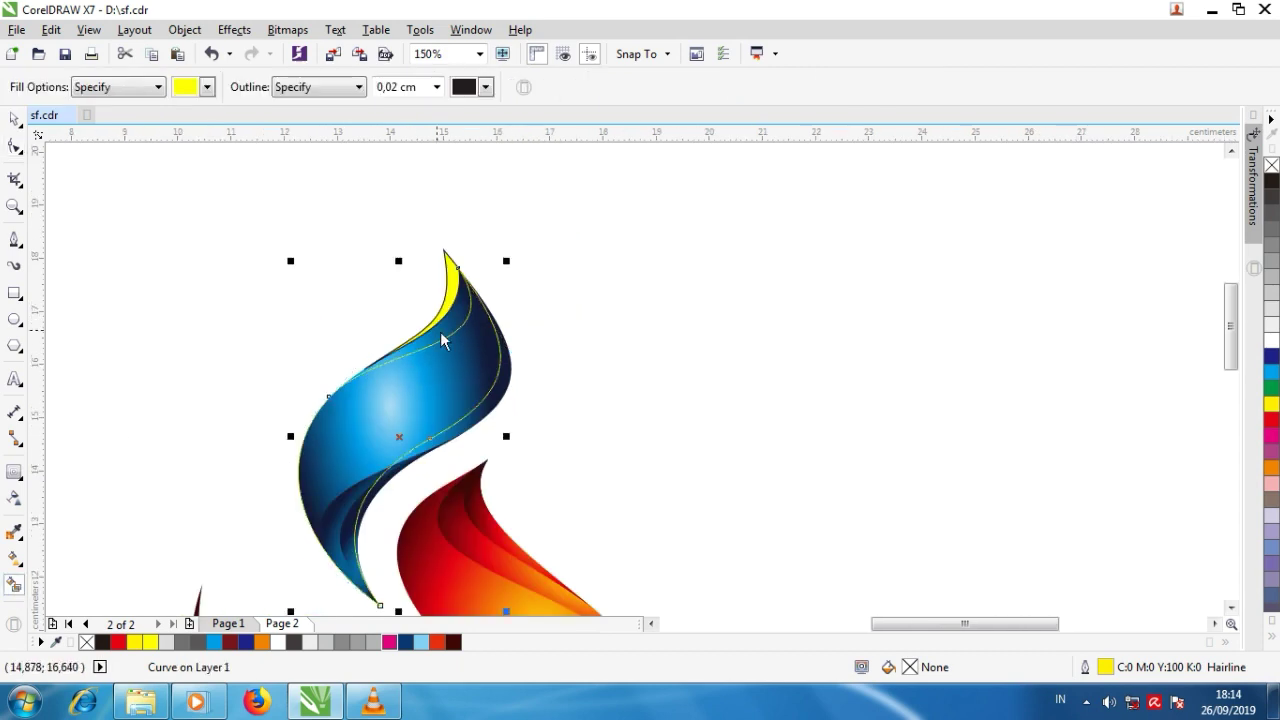
click(14, 118)
click(453, 445)
right_click(604, 404)
click(634, 406)
Step: Select both yellow bands and copy the main blue segment's fountain fill onto them
click(456, 285)
shift+click(458, 287)
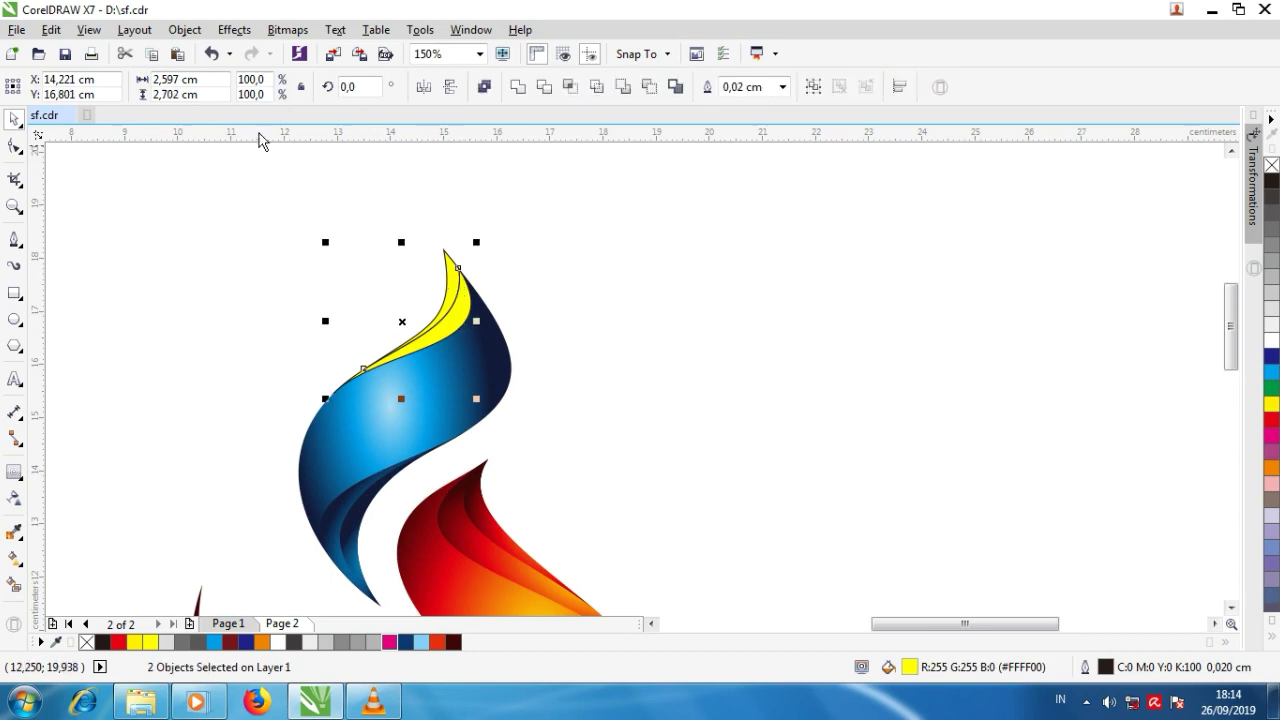
click(51, 29)
click(100, 311)
click(657, 380)
click(435, 405)
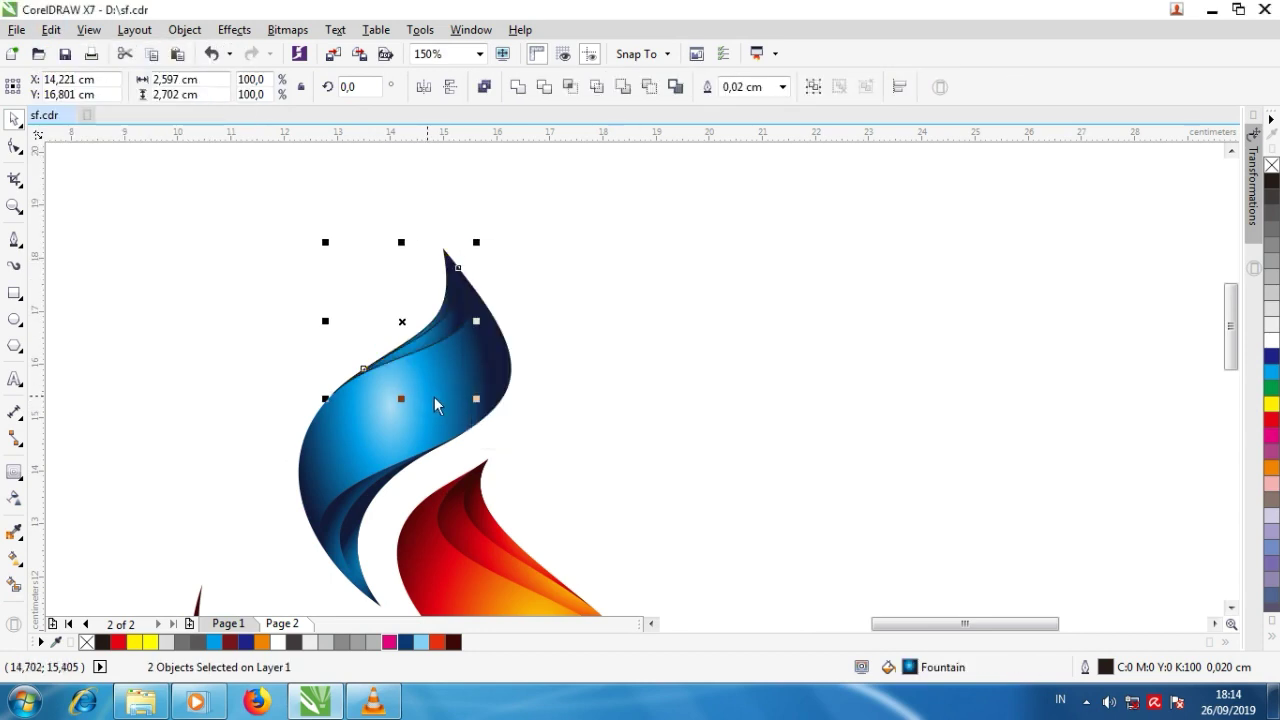
Step: Move the lower tip band's elliptical fountain fill to the band's upper edge and skew it along the band
click(922, 337)
scroll(464, 347, down, 1)
scroll(463, 347, up, 2)
click(452, 318)
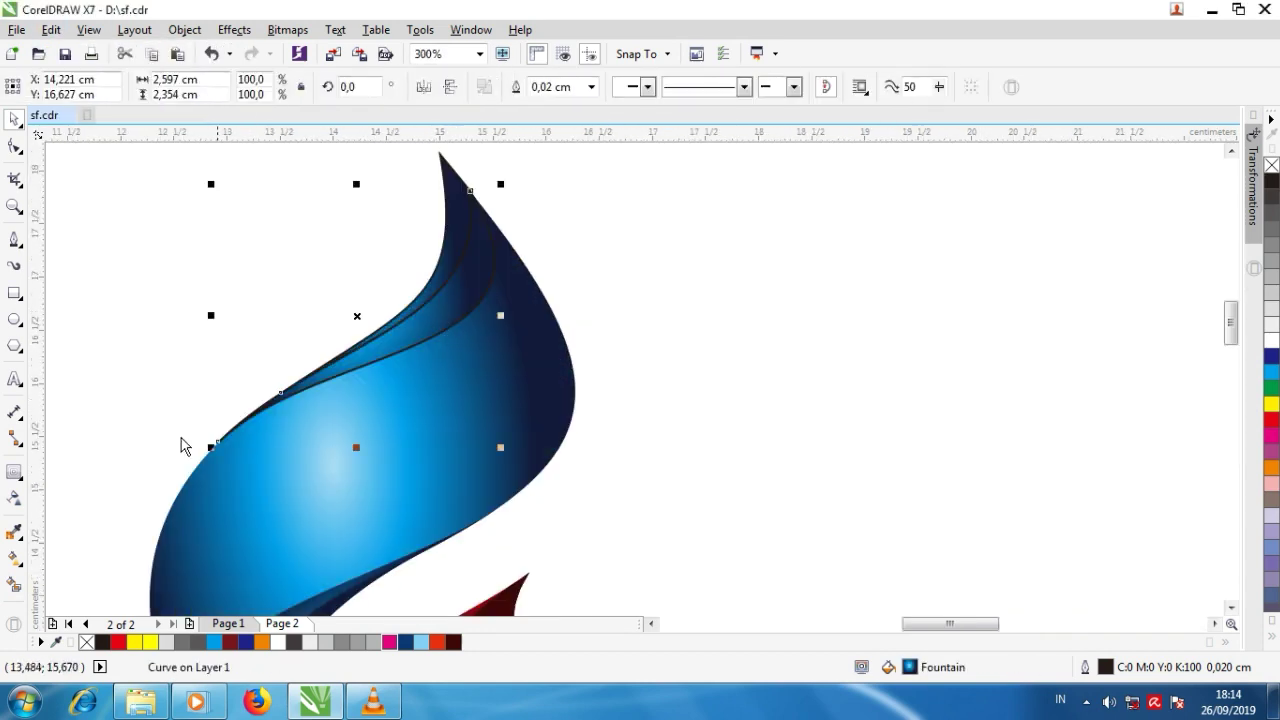
click(14, 559)
drag(338, 292, 320, 325)
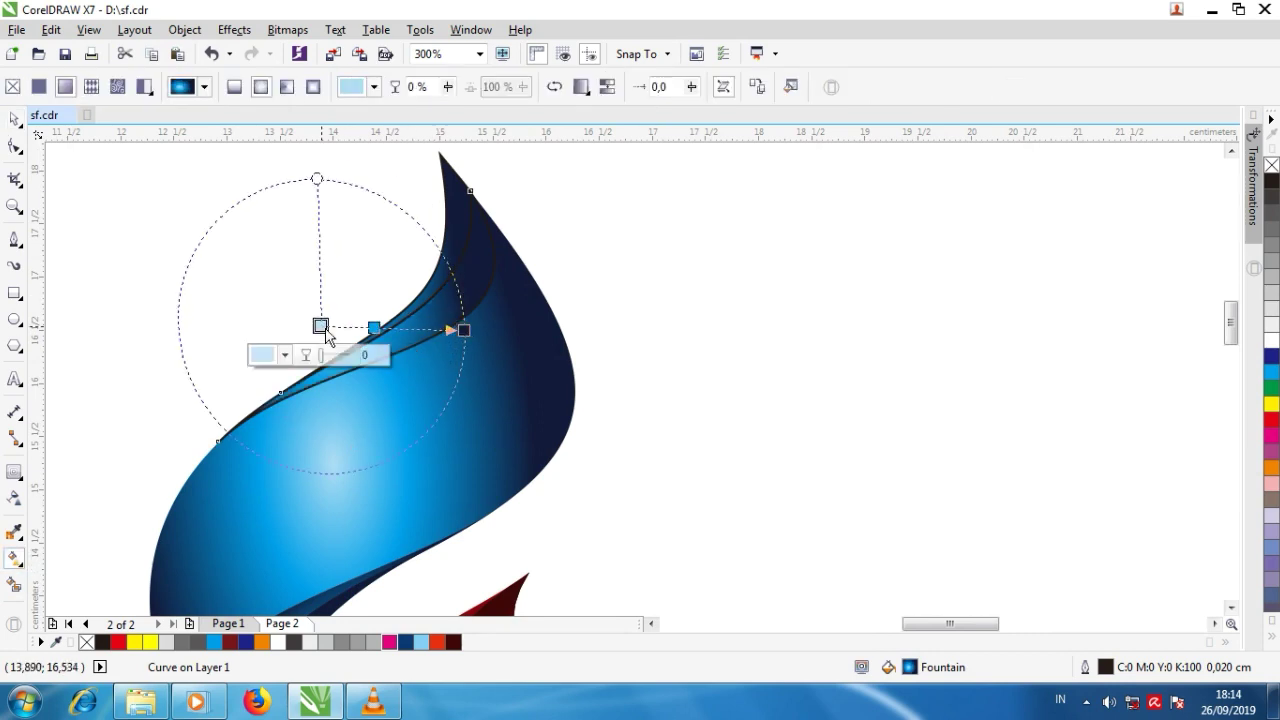
click(362, 175)
drag(366, 178, 391, 162)
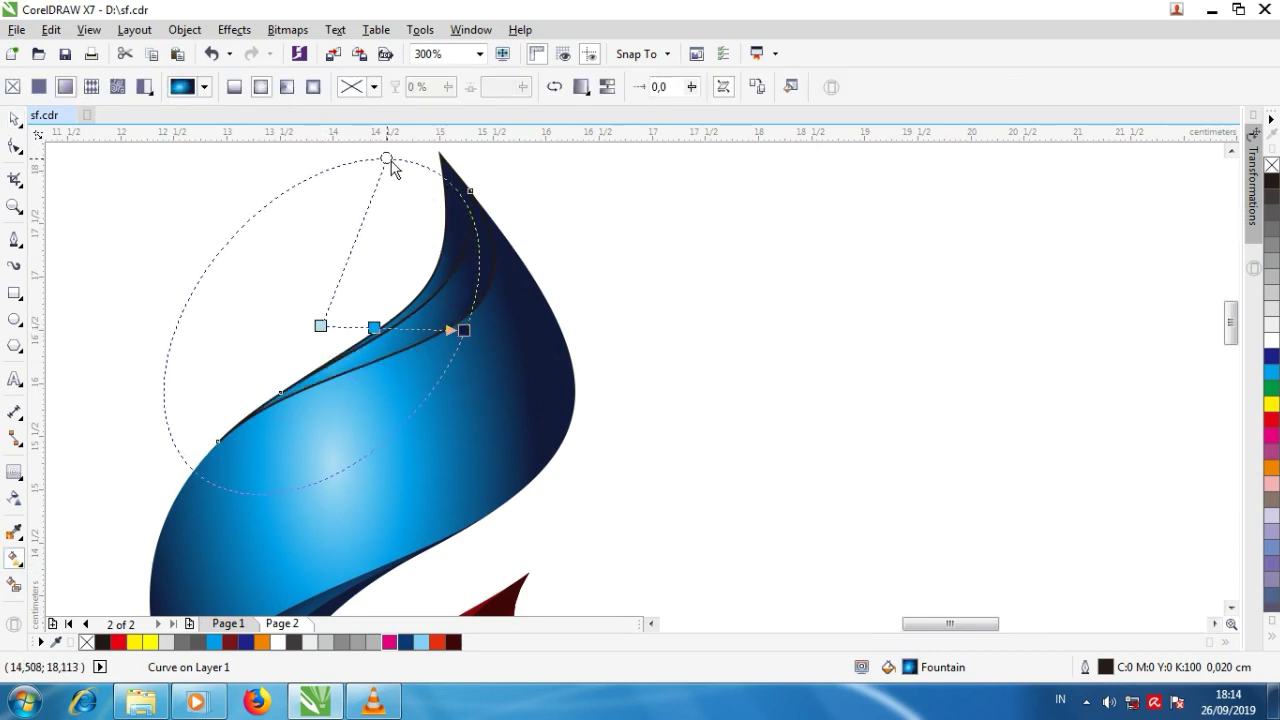
Step: Reposition the light-blue centre and navy end of the narrow upper tip band's elliptical fountain fill
click(438, 266)
drag(363, 250, 338, 290)
drag(449, 286, 480, 325)
scroll(395, 423, down, 1)
Step: Select the blue flame's pieces and remove their outlines
key(space)
scroll(346, 287, down, 2)
drag(266, 274, 533, 507)
click(1217, 221)
Step: Refine the lower tip band's fountain fill by shifting its light-blue centre and moving the navy end slightly outward
scroll(362, 326, up, 2)
click(397, 252)
key(g)
scroll(345, 215, up, 2)
drag(303, 378, 332, 391)
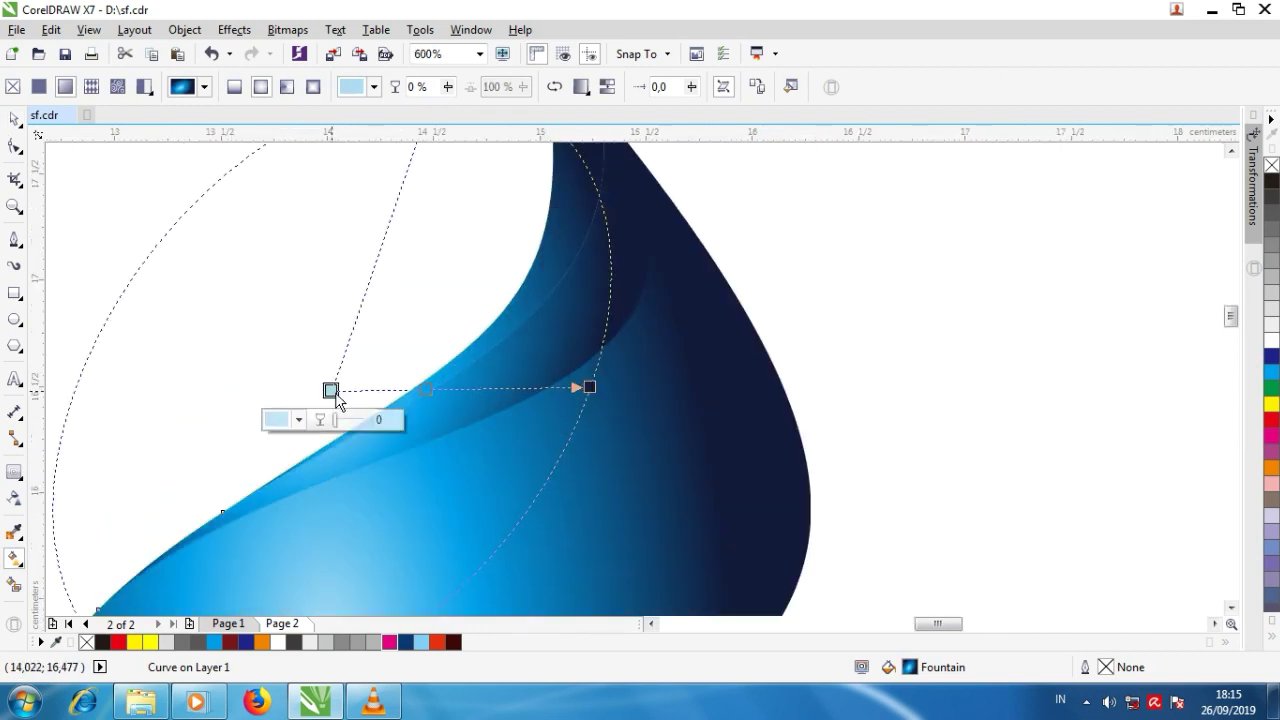
mouse_move(589, 387)
mouse_down()
mouse_move(632, 385)
mouse_move(612, 390)
mouse_up()
Step: Shift the light-blue centre of the blue tip band's fountain fill slightly down and to the right
scroll(565, 390, down, 1)
click(566, 318)
drag(453, 351, 469, 383)
click(464, 397)
click(353, 275)
scroll(353, 275, down, 2)
key(space)
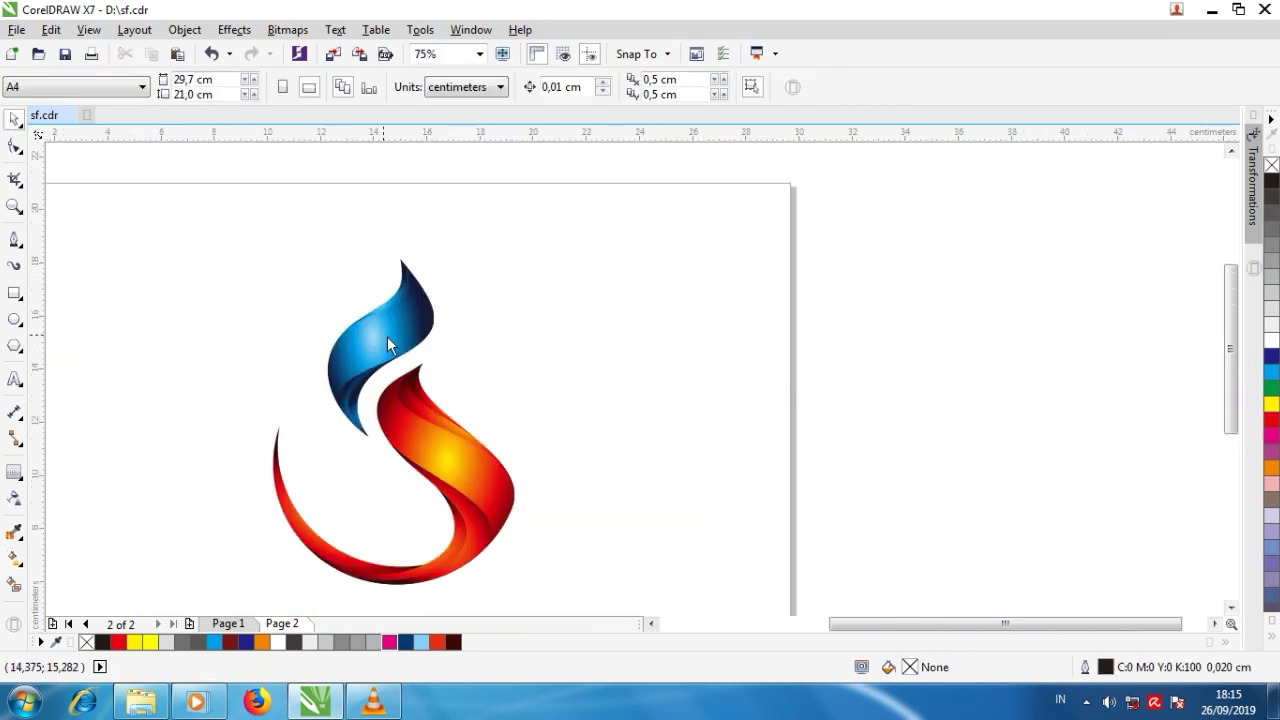
Step: Slightly adjust a curve handle on the shape at the blue flame's tip
click(387, 336)
click(660, 314)
scroll(391, 310, up, 2)
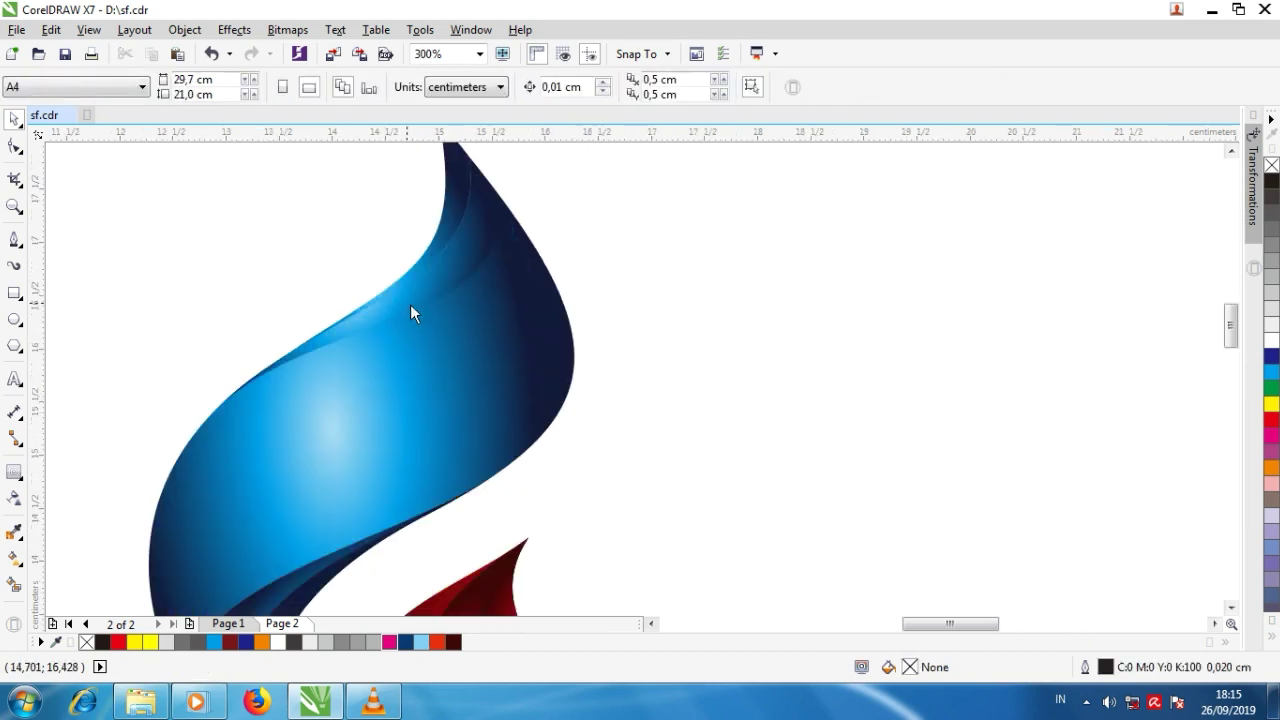
key(F10)
click(472, 284)
click(220, 409)
drag(571, 322, 565, 308)
click(629, 307)
scroll(508, 290, down, 1)
click(14, 119)
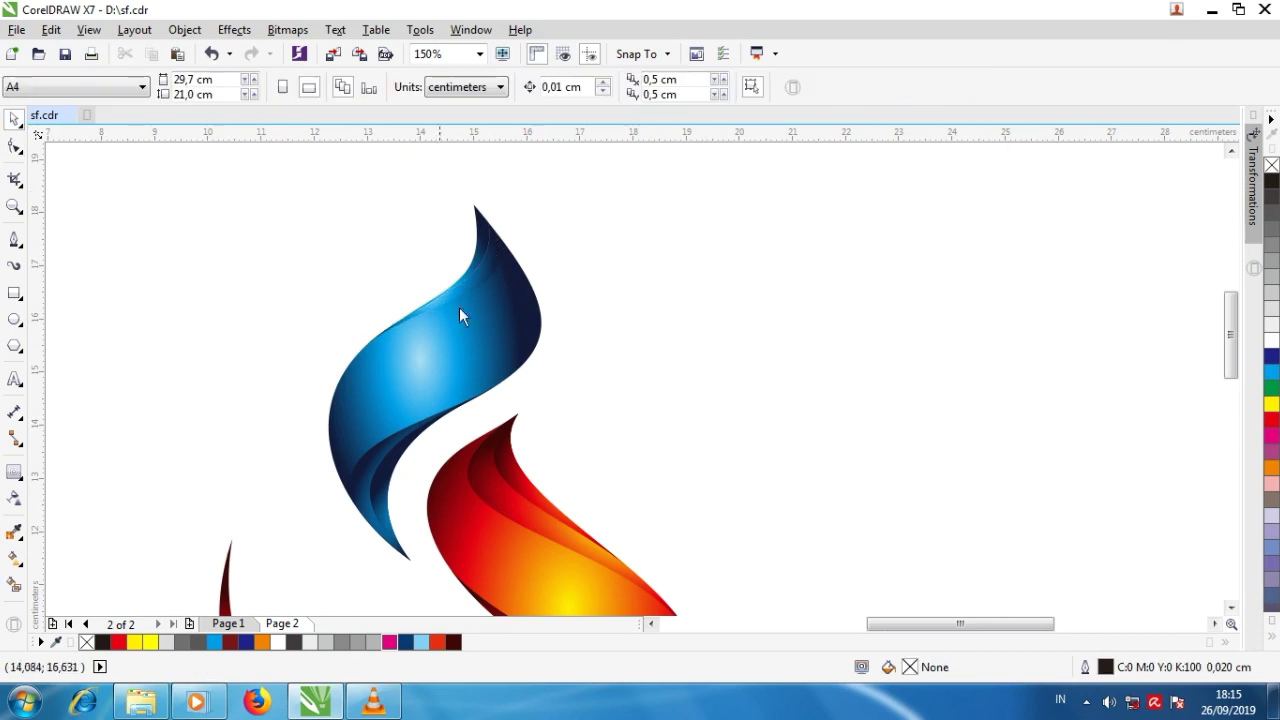
Step: Readjust the lower tip band's fountain fill by moving its light-blue centre left, beyond the band's upper edge
click(451, 300)
key(g)
scroll(414, 291, up, 2)
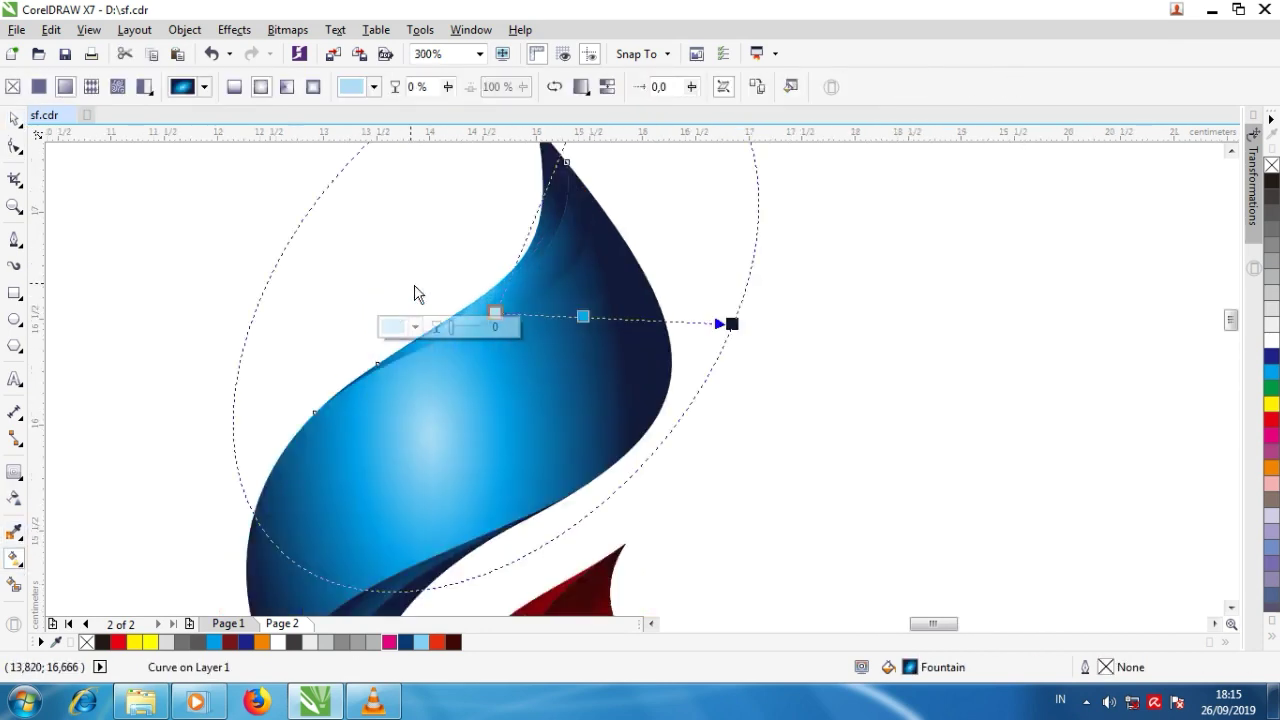
drag(503, 318, 446, 331)
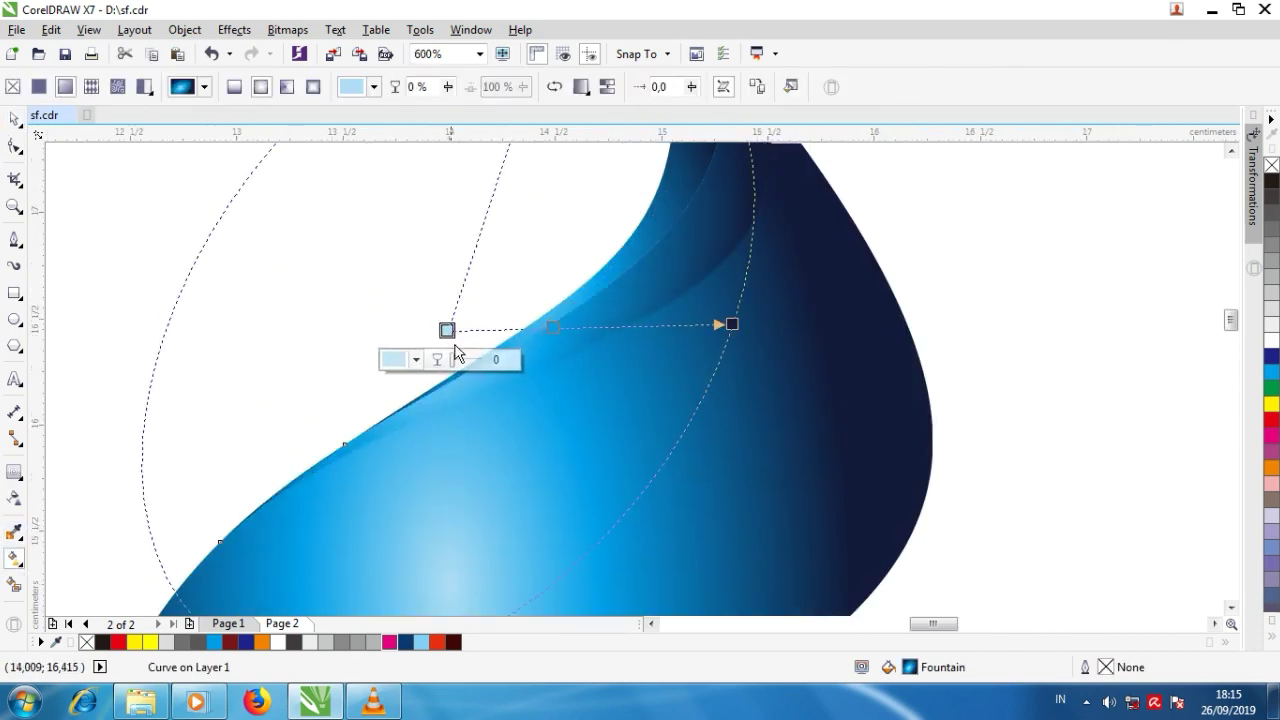
scroll(515, 360, down, 2)
scroll(545, 370, up, 1)
drag(515, 357, 527, 356)
click(399, 291)
scroll(399, 291, down, 1)
click(14, 119)
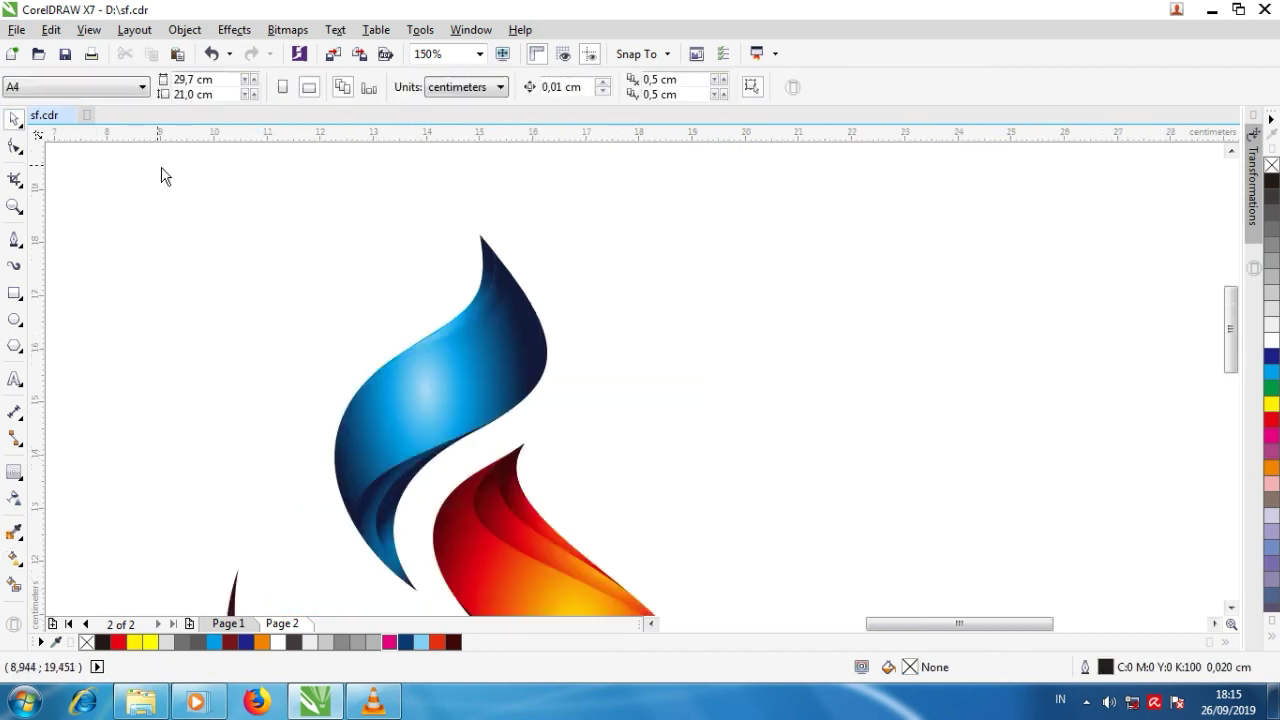
Step: Add a one-step 0.03 cm inside contour to the main blue segment, break it apart and fill the contour shape white
scroll(508, 280, down, 2)
scroll(498, 322, up, 1)
click(498, 322)
click(15, 472)
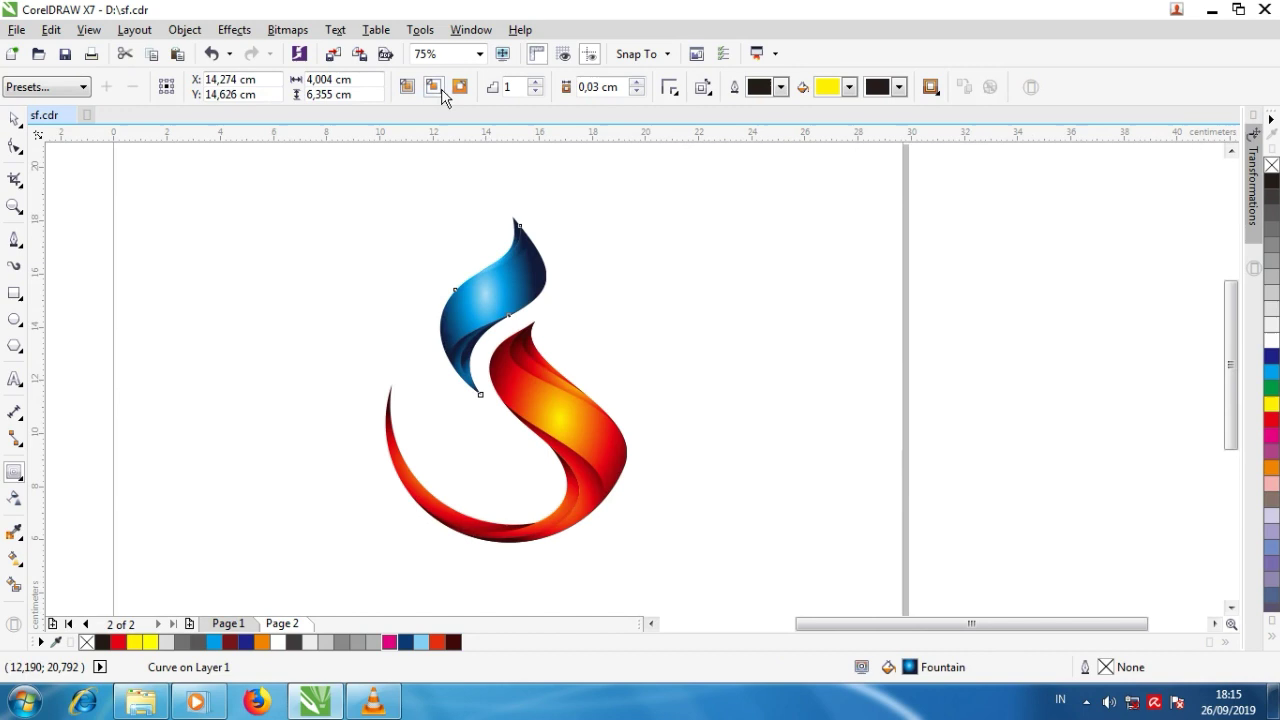
click(435, 88)
click(182, 30)
click(289, 309)
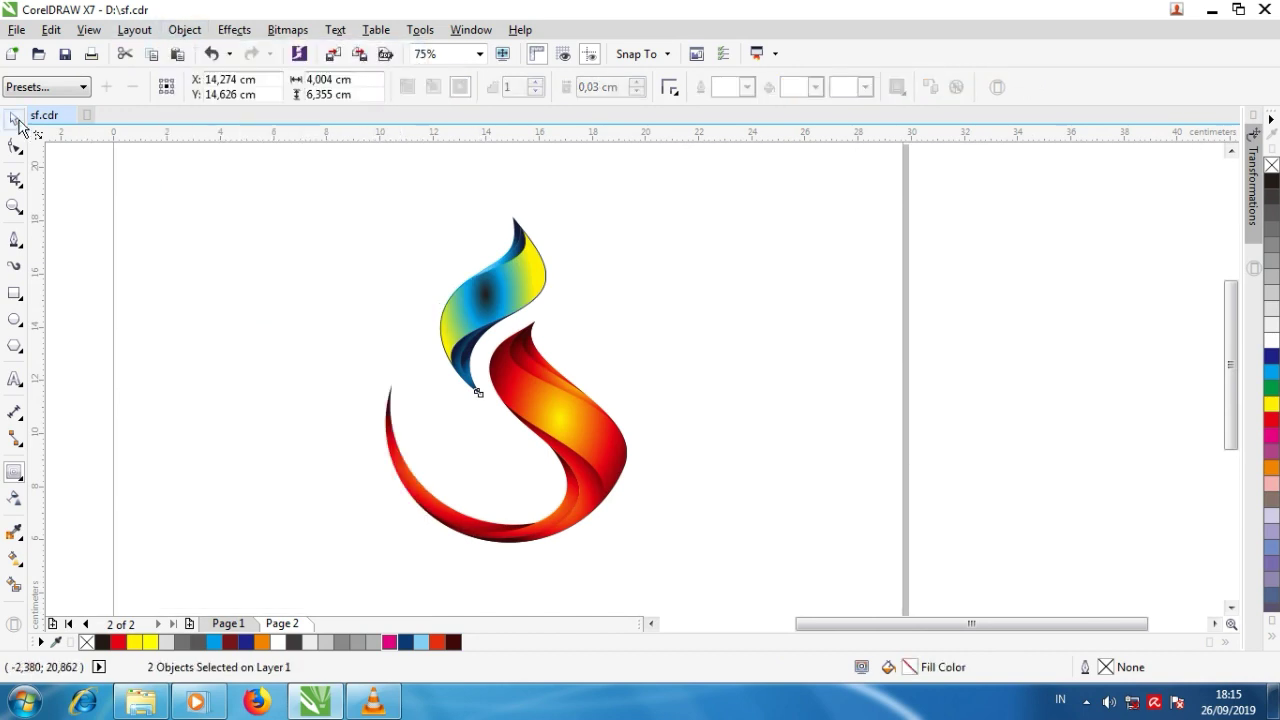
click(1271, 340)
Step: Add a one-step 0.03 cm inside contour to the main red segment, break it apart and fill the contour shape white
key(Tab)
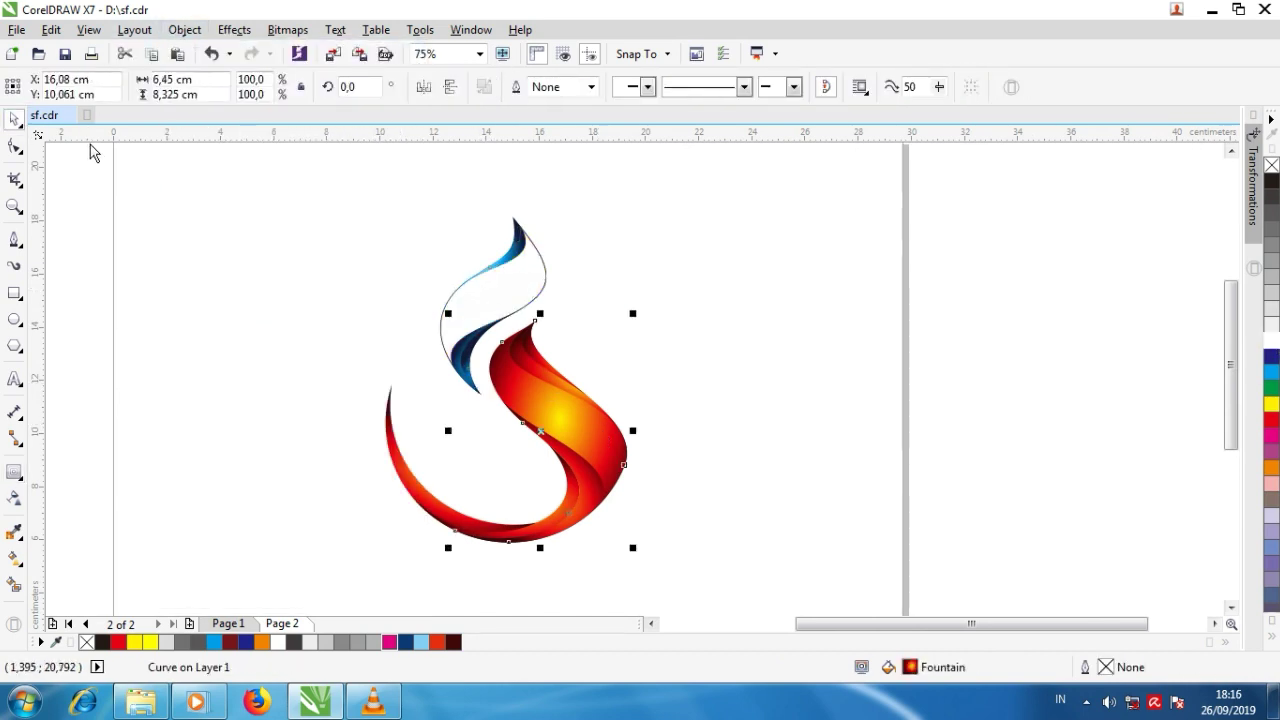
click(20, 476)
click(437, 88)
click(184, 30)
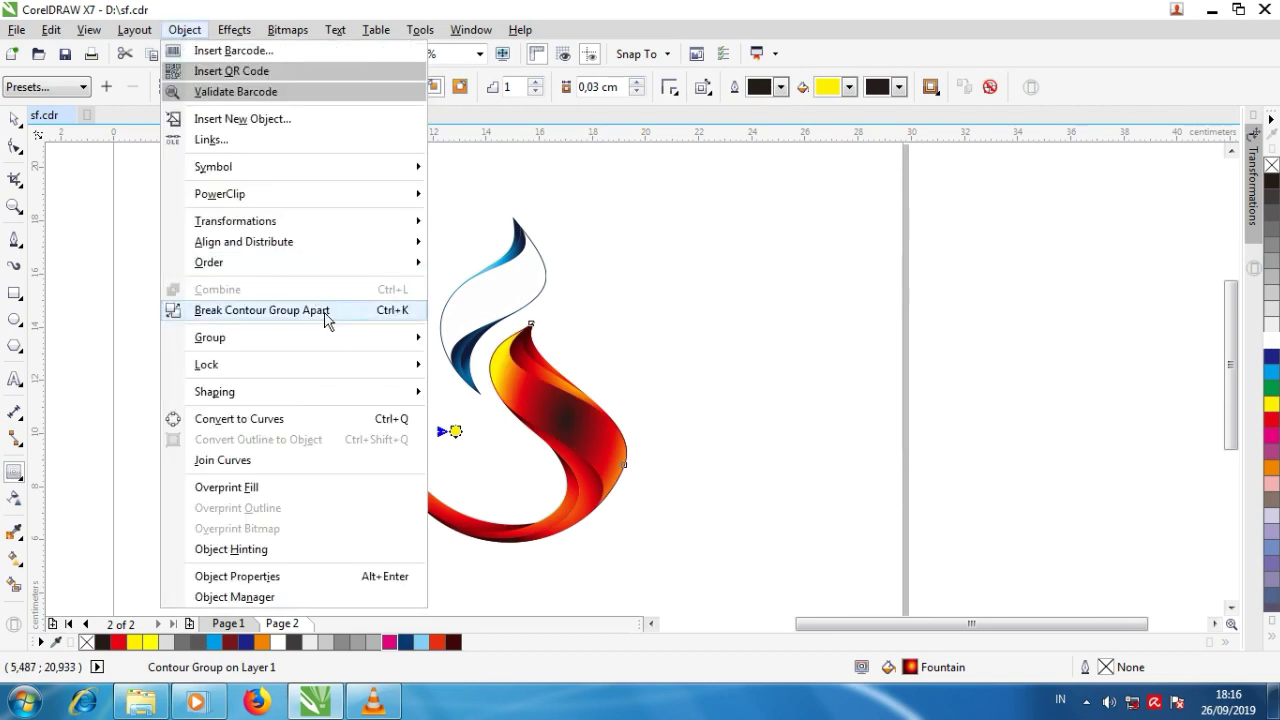
click(322, 312)
key(Tab)
click(1271, 340)
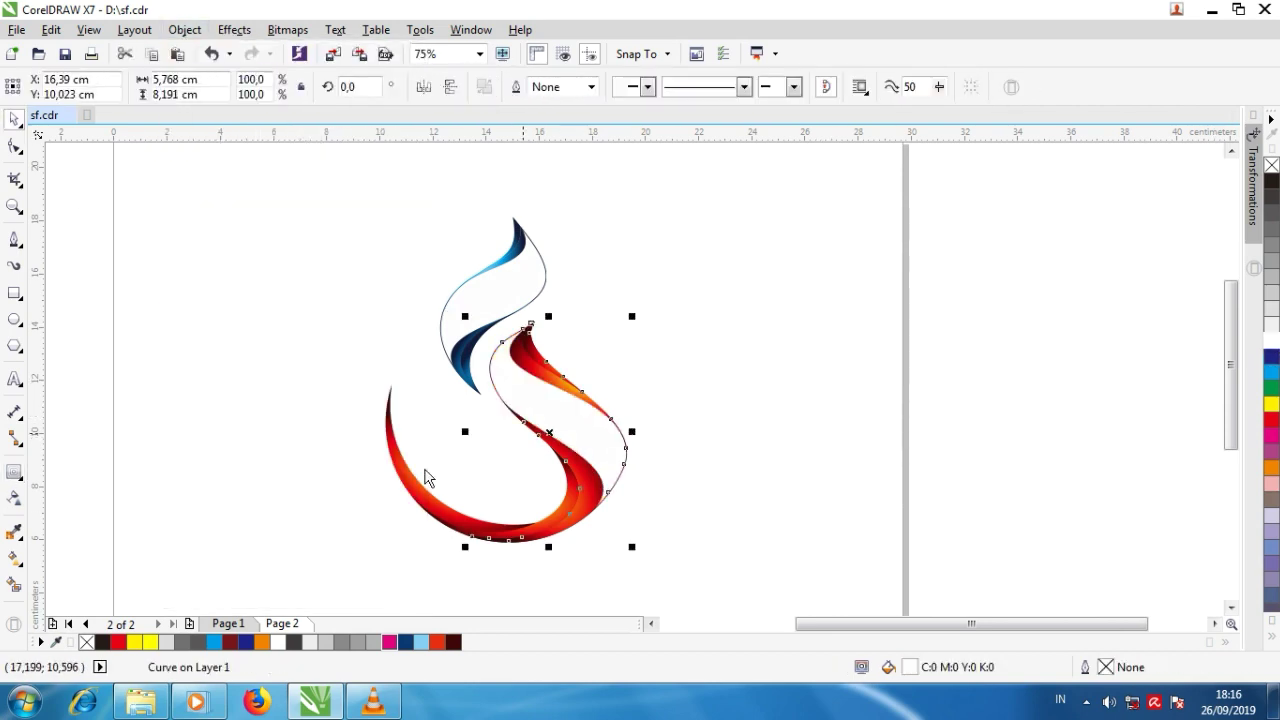
Step: Apply an elliptical fountain transparency to the white shape over the red segment and narrow it to the segment's right edge
click(15, 500)
click(65, 87)
click(365, 87)
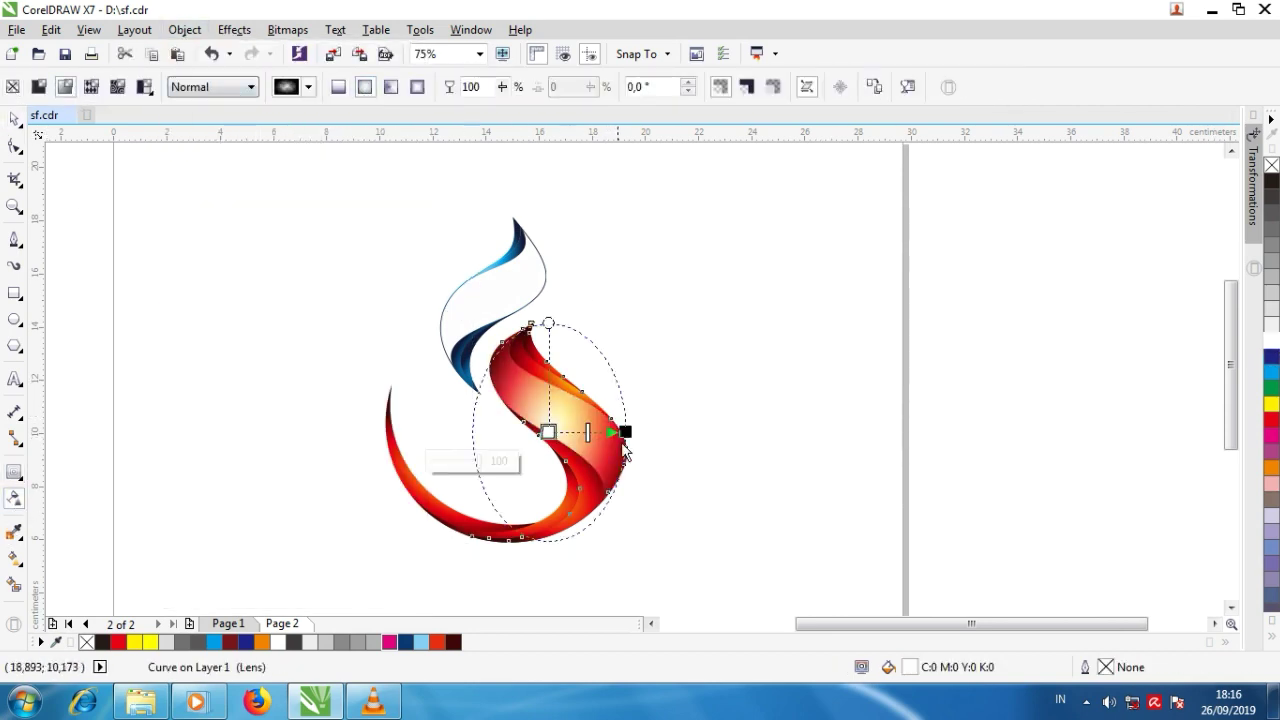
drag(647, 433, 601, 451)
scroll(658, 460, up, 2)
drag(683, 538, 637, 430)
drag(430, 427, 444, 219)
drag(613, 356, 535, 369)
drag(446, 220, 361, 192)
drag(538, 378, 496, 331)
Step: Adjust the red highlight's transparency ellipse by extending its transparent end and width handle, undoing the last change
scroll(543, 336, down, 1)
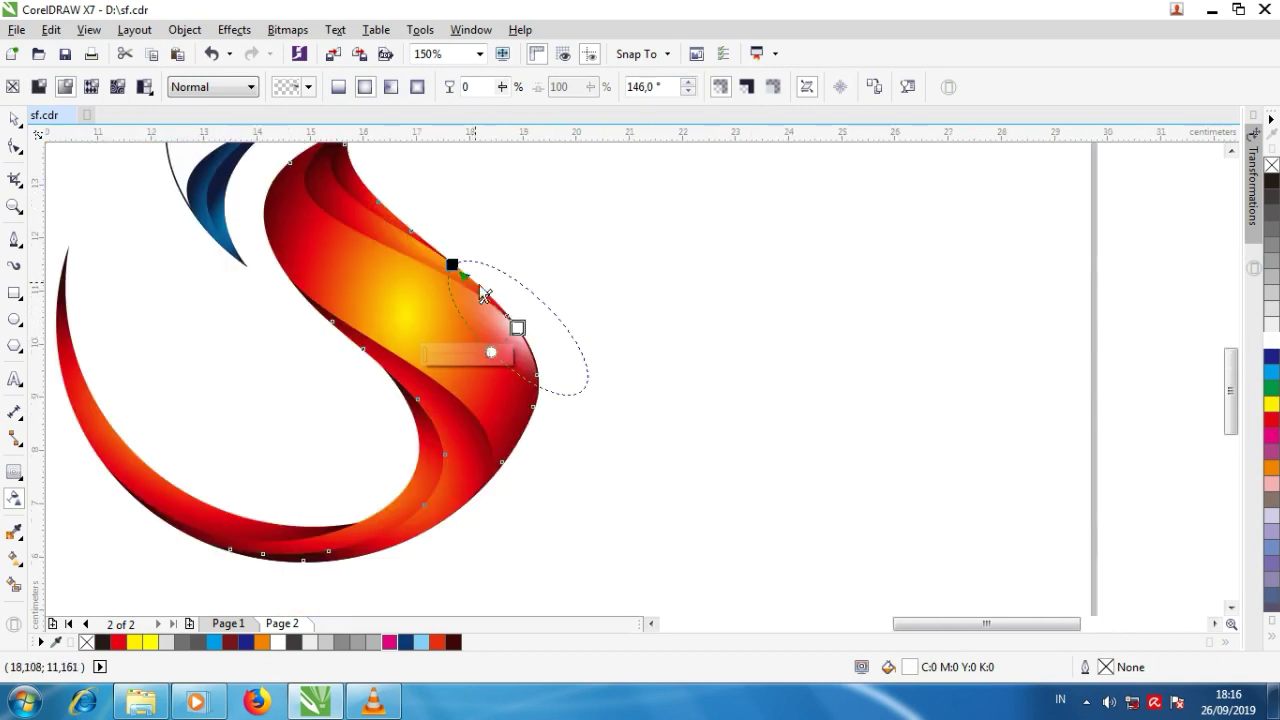
drag(458, 271, 451, 244)
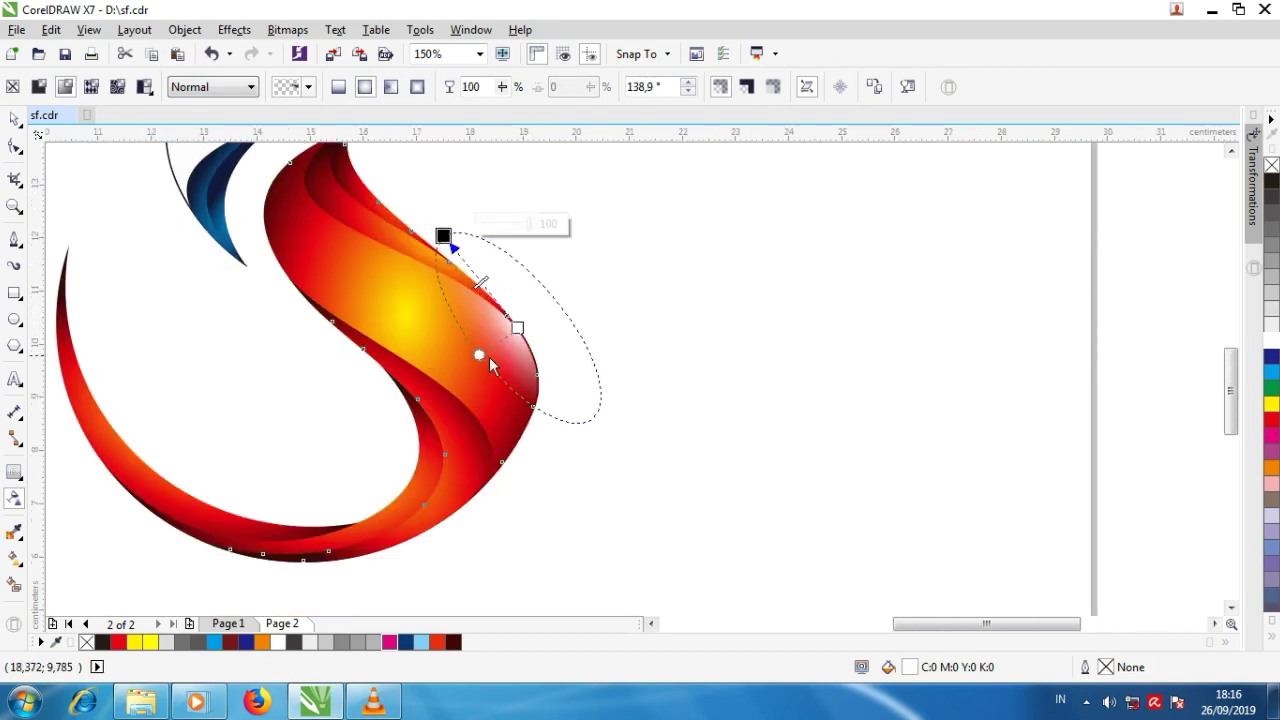
drag(490, 365, 502, 343)
drag(451, 240, 421, 230)
drag(667, 295, 662, 296)
scroll(668, 432, down, 2)
key(ctrl+z)
Step: Set the red highlight's opaque centre on the right edge and stretch its transparency up the segment at about 151.2°
click(681, 413)
scroll(620, 408, up, 2)
click(638, 408)
drag(666, 408, 690, 433)
drag(557, 309, 537, 320)
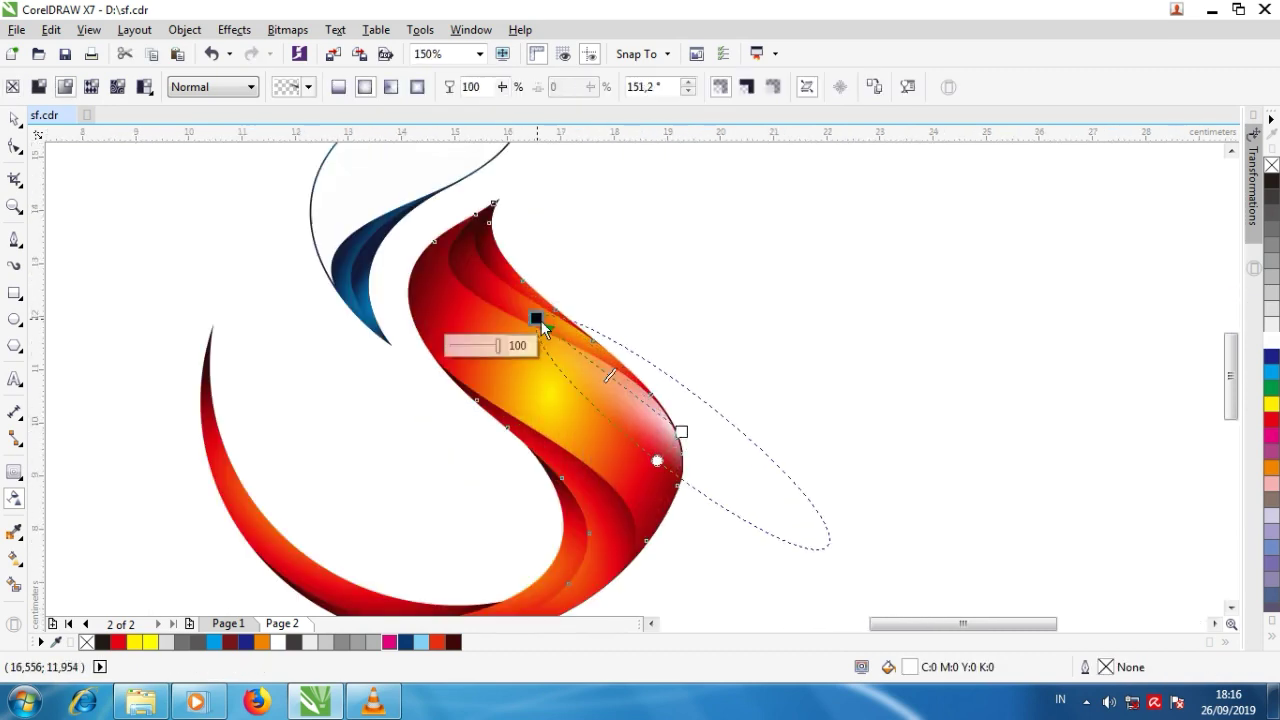
click(794, 369)
Step: Apply an elliptical fountain transparency to the white shape over the blue segment, limiting the highlight to its left edge
scroll(640, 342, down, 1)
click(533, 258)
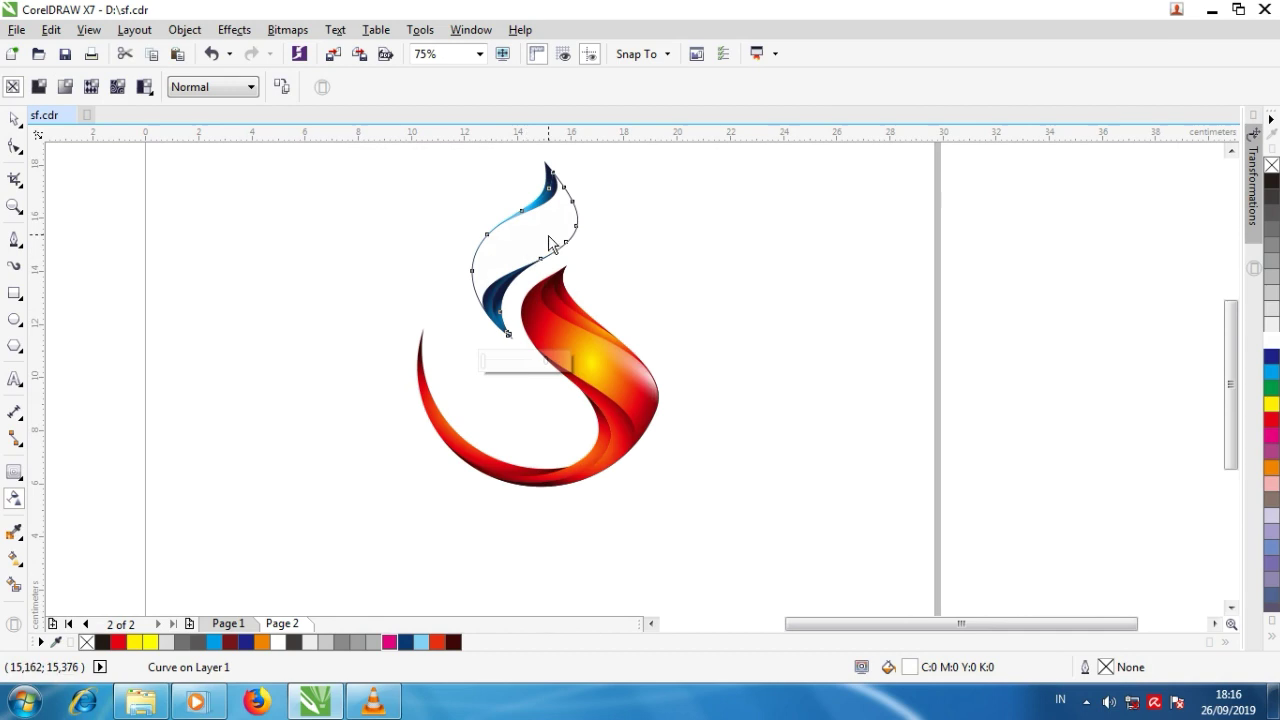
click(80, 86)
scroll(530, 273, up, 1)
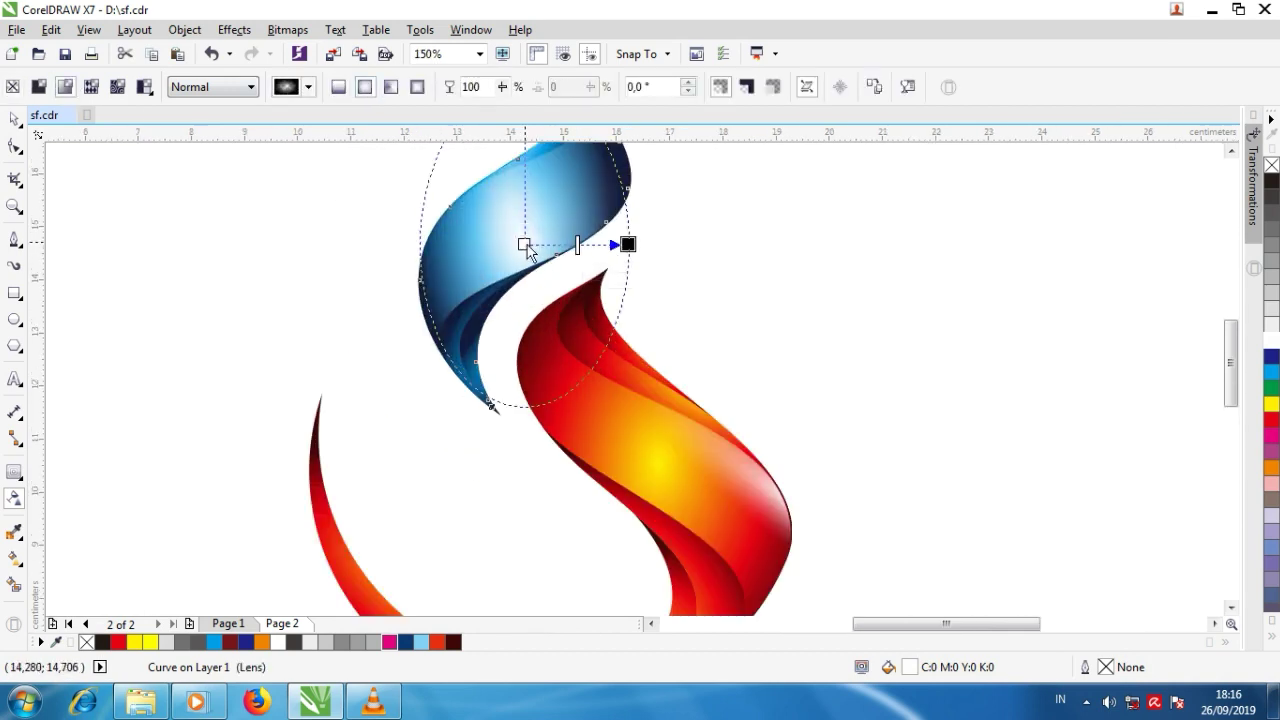
drag(525, 245, 420, 252)
drag(628, 244, 456, 272)
drag(451, 196, 452, 187)
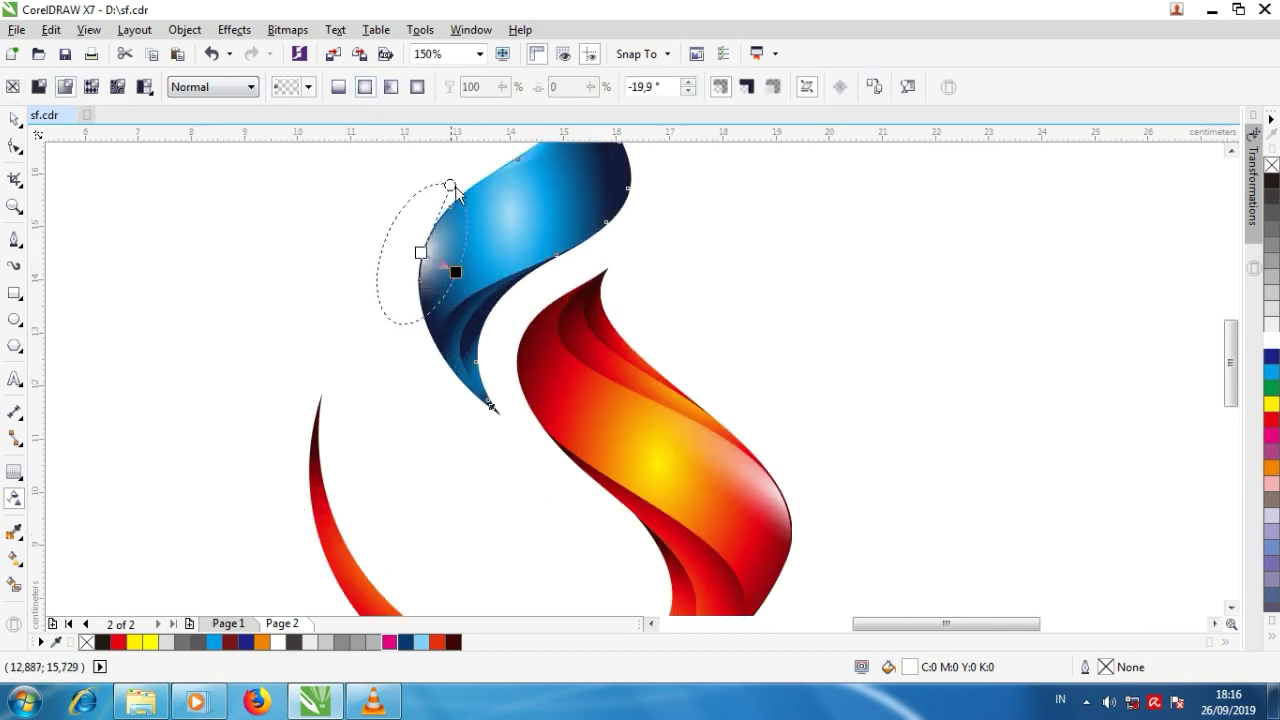
click(389, 200)
Step: Shrink the red segment's transparency ellipse to a small highlight hugging the right edge
scroll(605, 386, down, 1)
click(610, 391)
scroll(610, 391, up, 1)
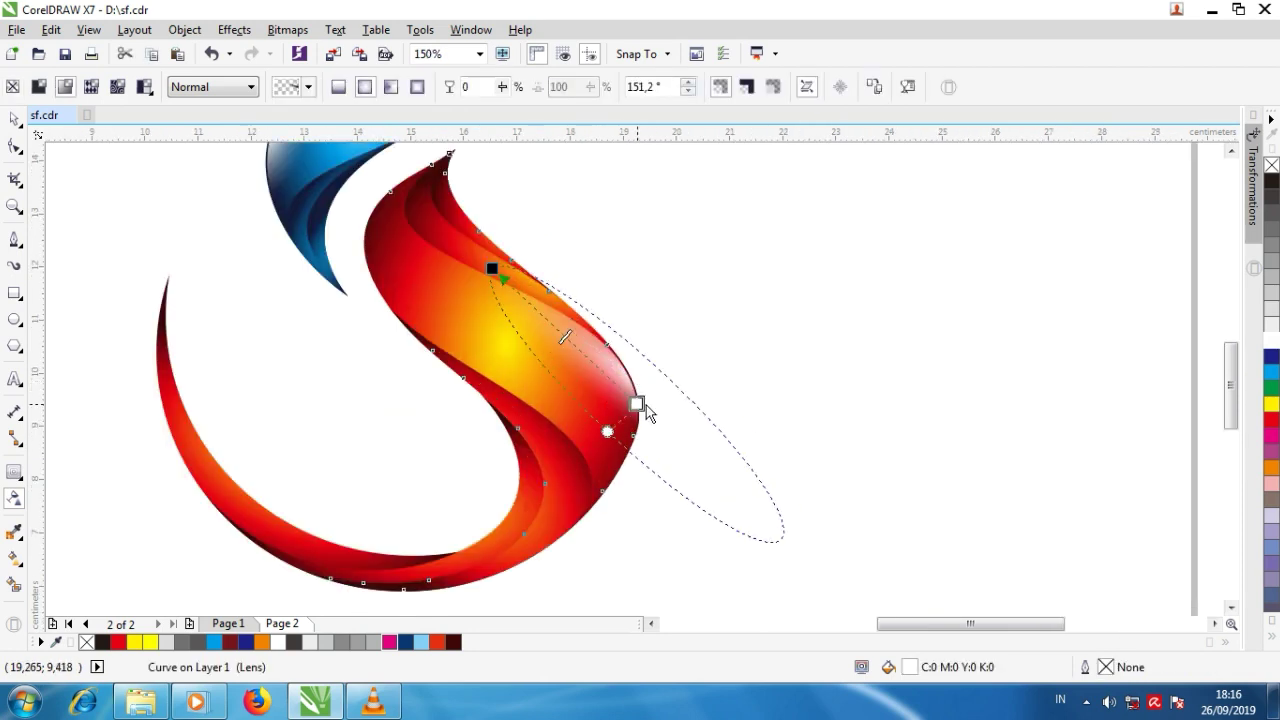
drag(491, 268, 604, 318)
scroll(650, 410, up, 4)
drag(657, 403, 620, 357)
scroll(590, 319, down, 2)
click(15, 120)
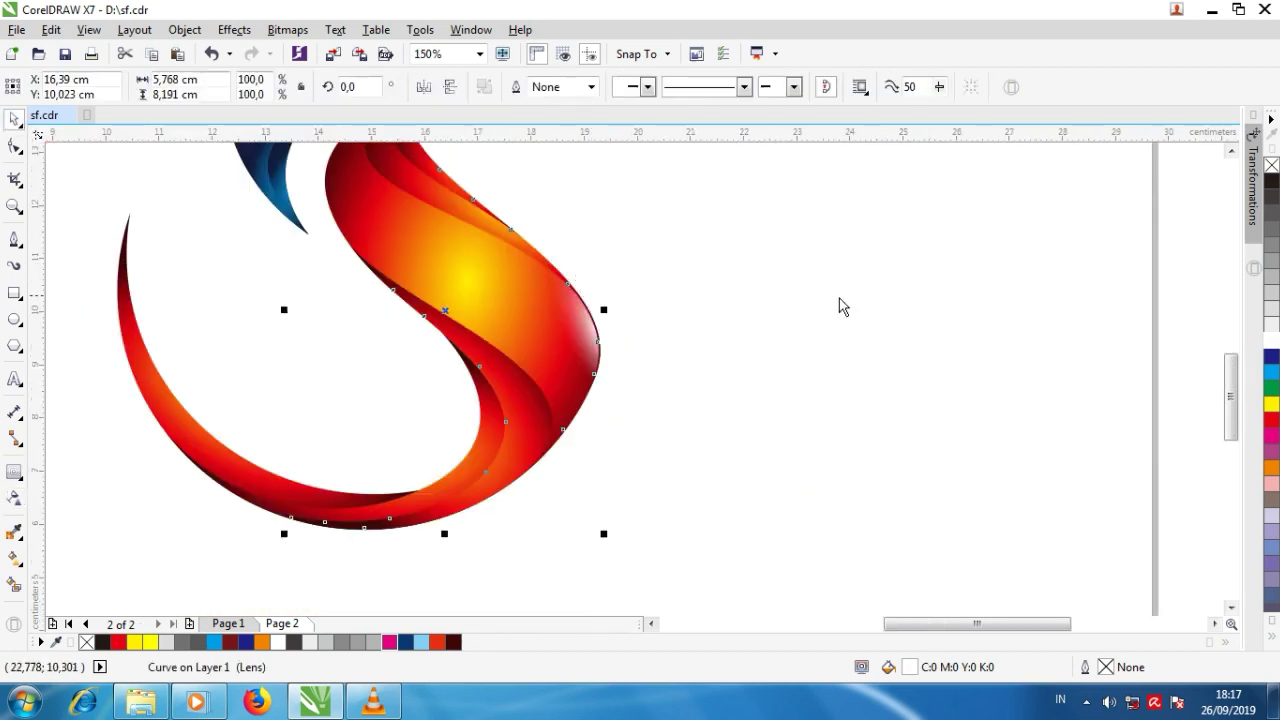
Step: Group the six objects that make up the blue segment
click(840, 306)
scroll(590, 411, down, 2)
drag(643, 468, 595, 382)
scroll(571, 382, up, 2)
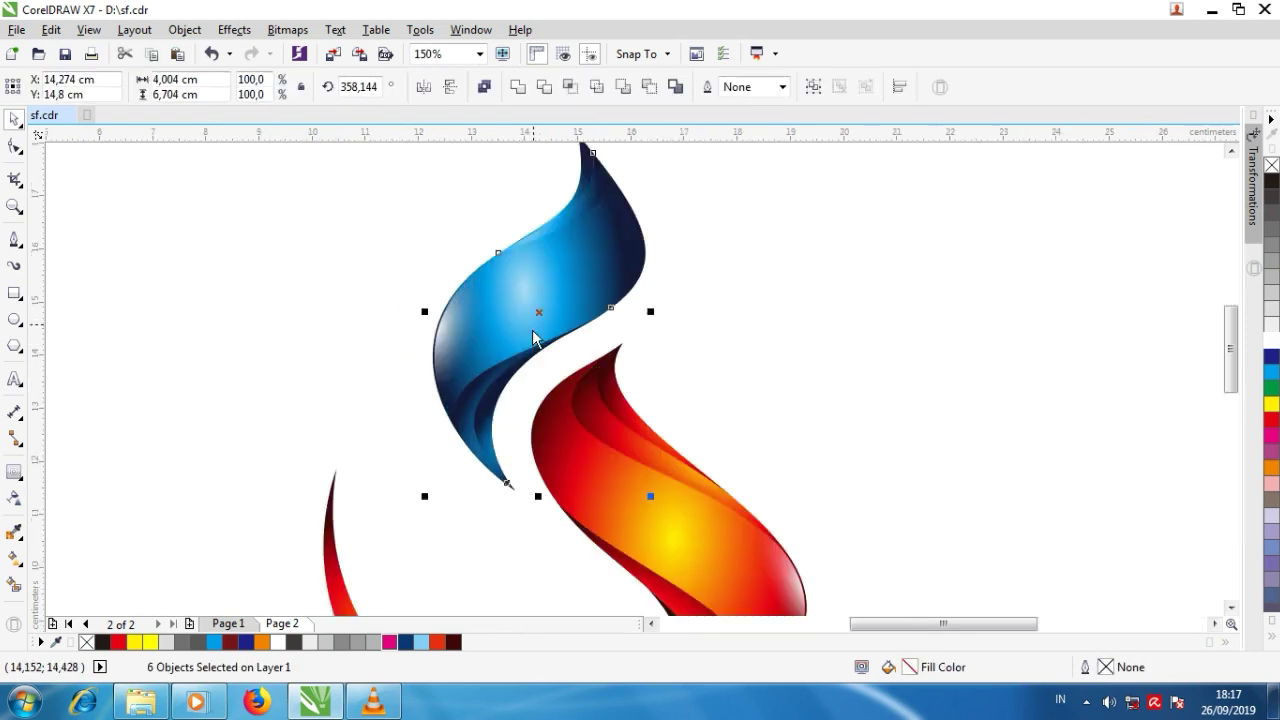
click(814, 89)
scroll(506, 294, up, 1)
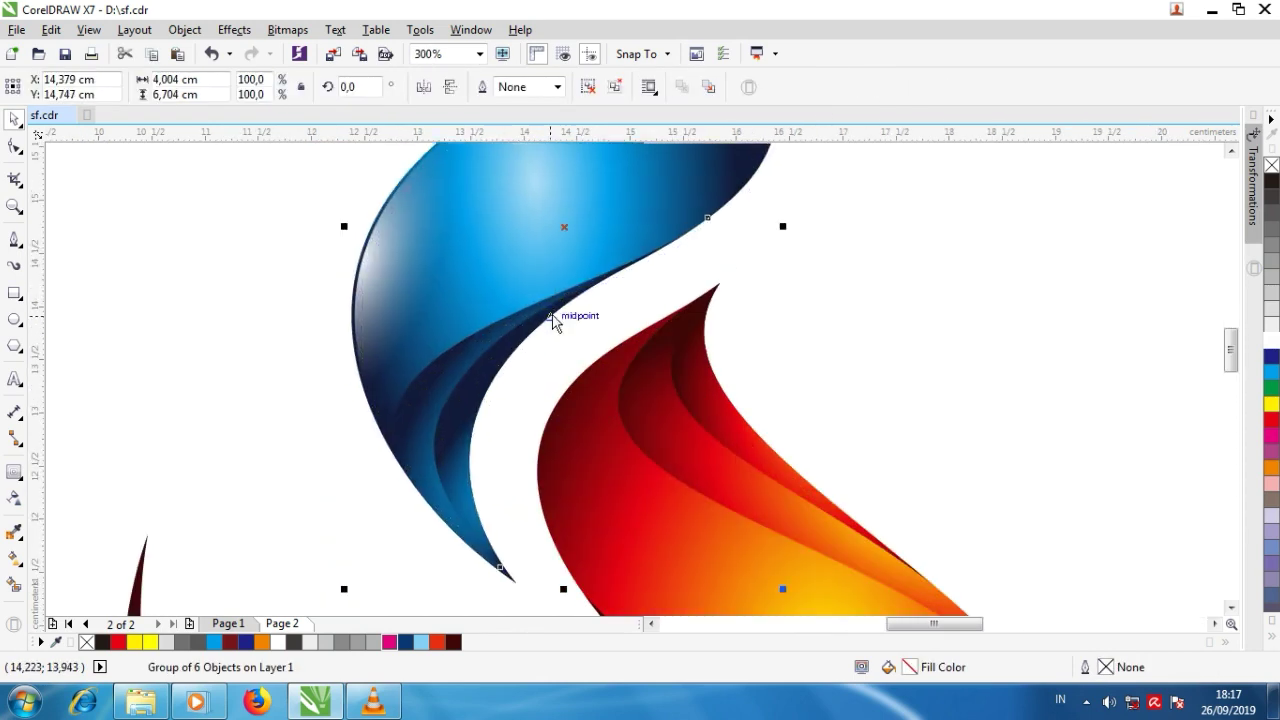
Step: Examine the whole logo and the nodes of the white highlight on the red segment's right edge
scroll(554, 323, down, 3)
key(Escape)
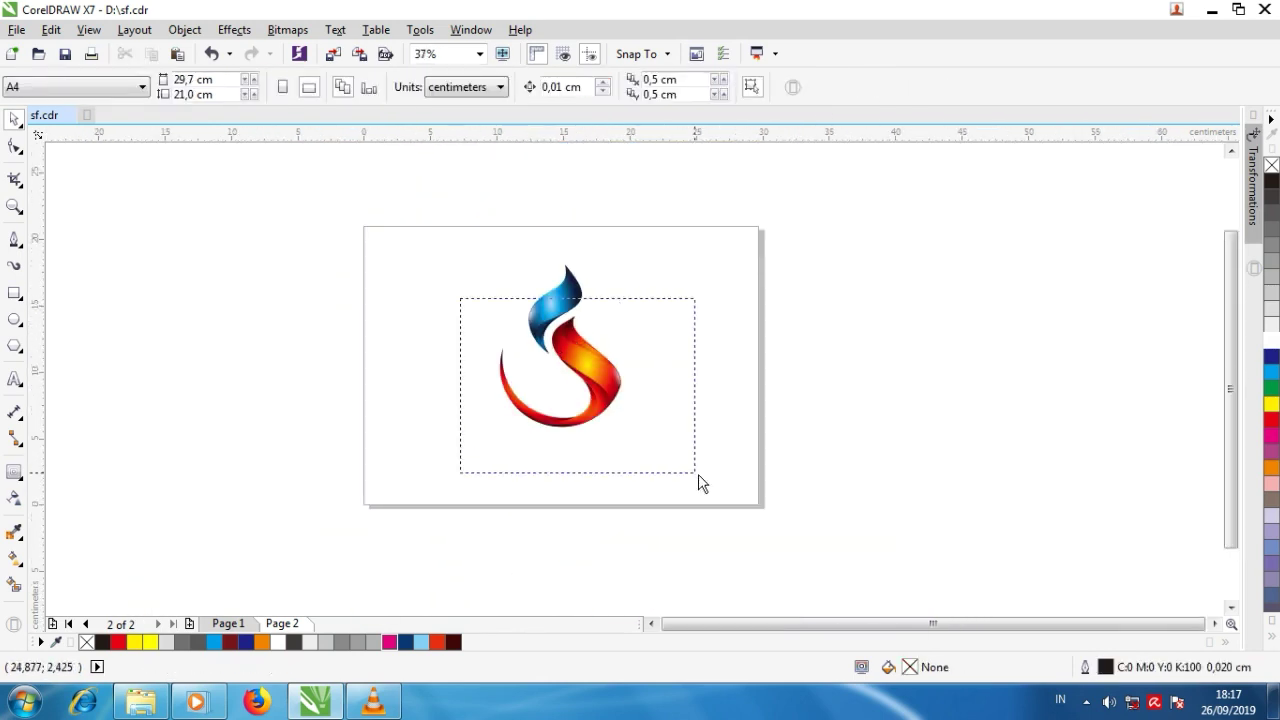
drag(699, 476, 699, 476)
scroll(607, 383, up, 2)
click(861, 436)
double_click(644, 432)
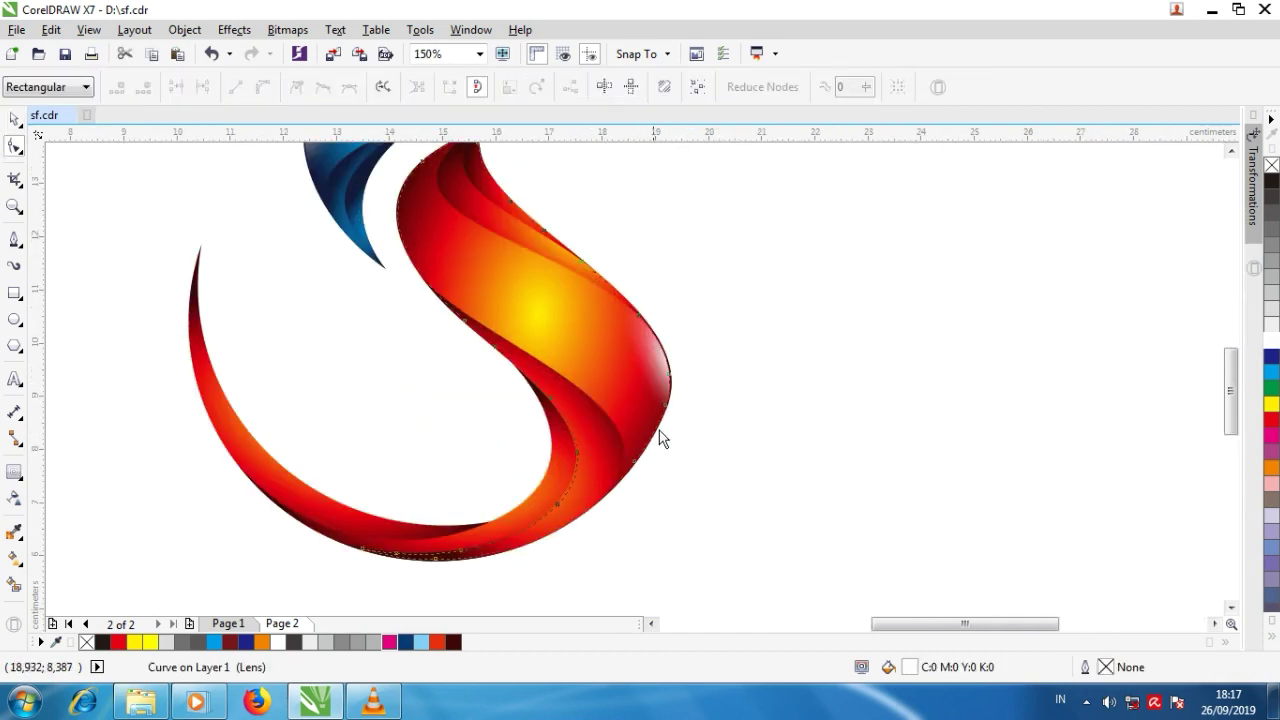
scroll(660, 438, up, 1)
scroll(677, 423, down, 2)
key(space)
click(183, 249)
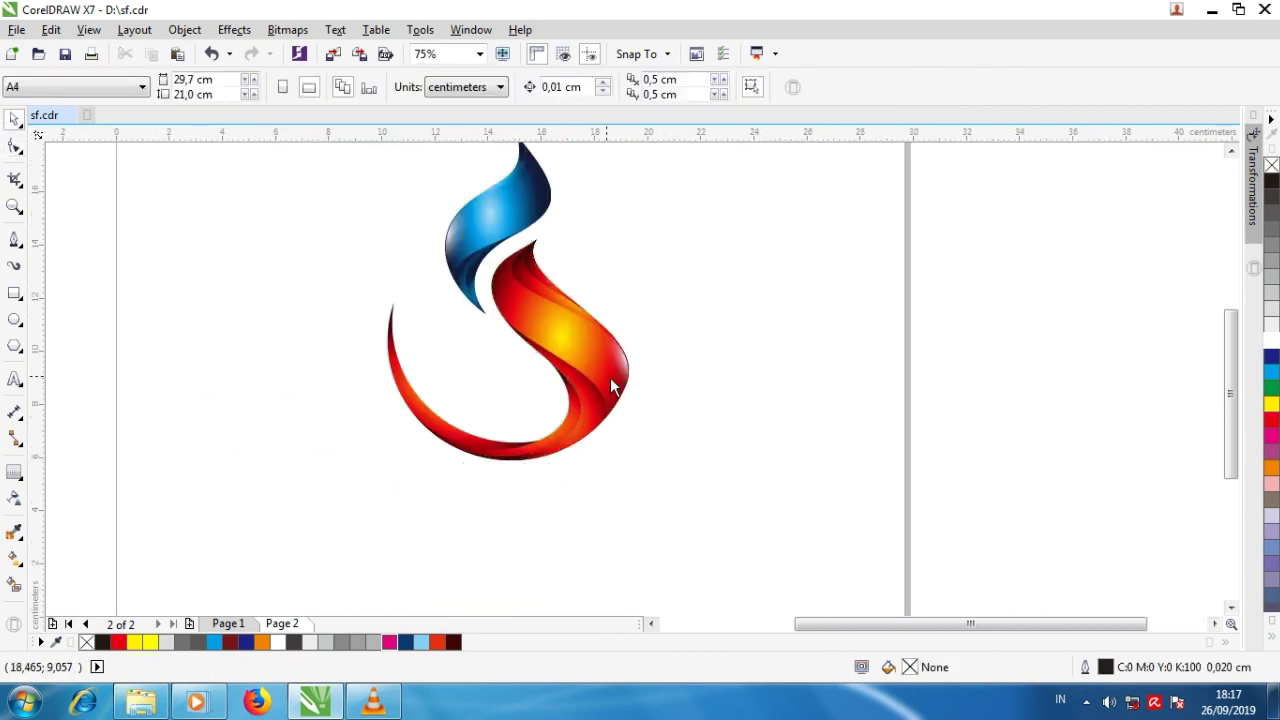
Step: Delete the extra node on the right edge of the red segment's base curve, just below the highlight
double_click(620, 380)
scroll(624, 380, up, 2)
double_click(641, 407)
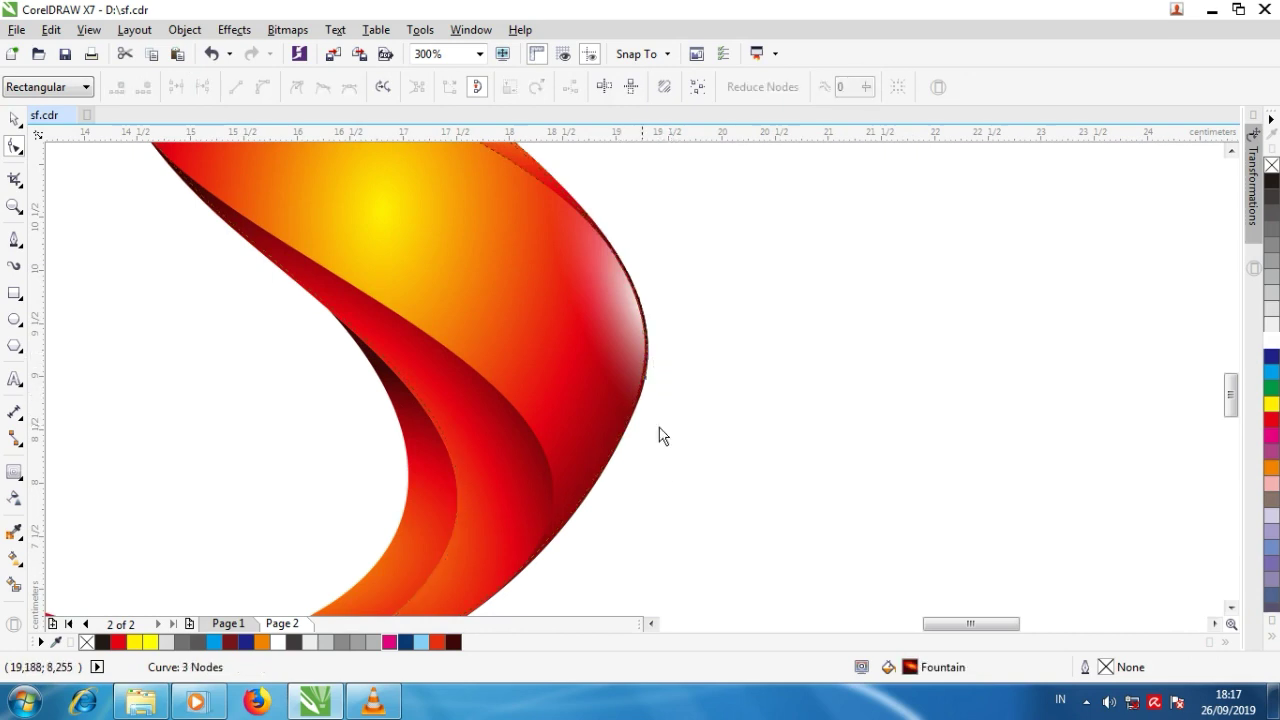
double_click(594, 490)
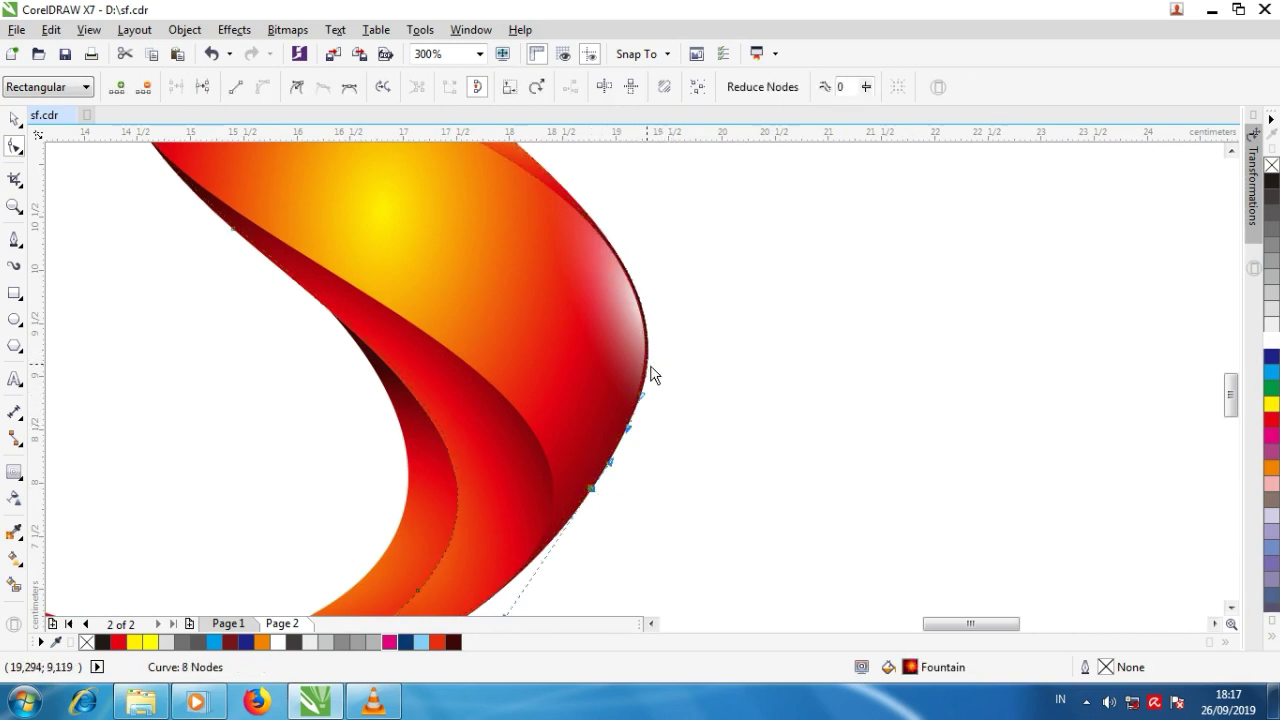
double_click(642, 401)
scroll(650, 403, down, 2)
scroll(634, 380, up, 2)
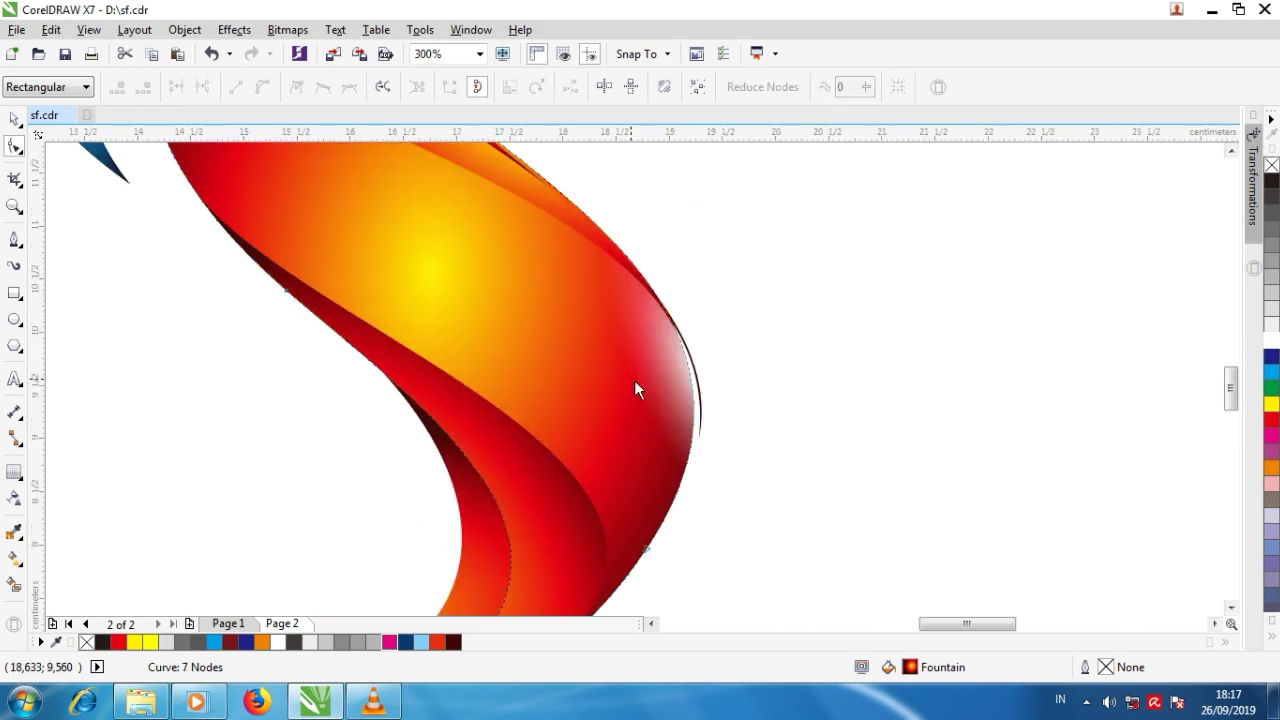
click(696, 408)
scroll(674, 394, down, 2)
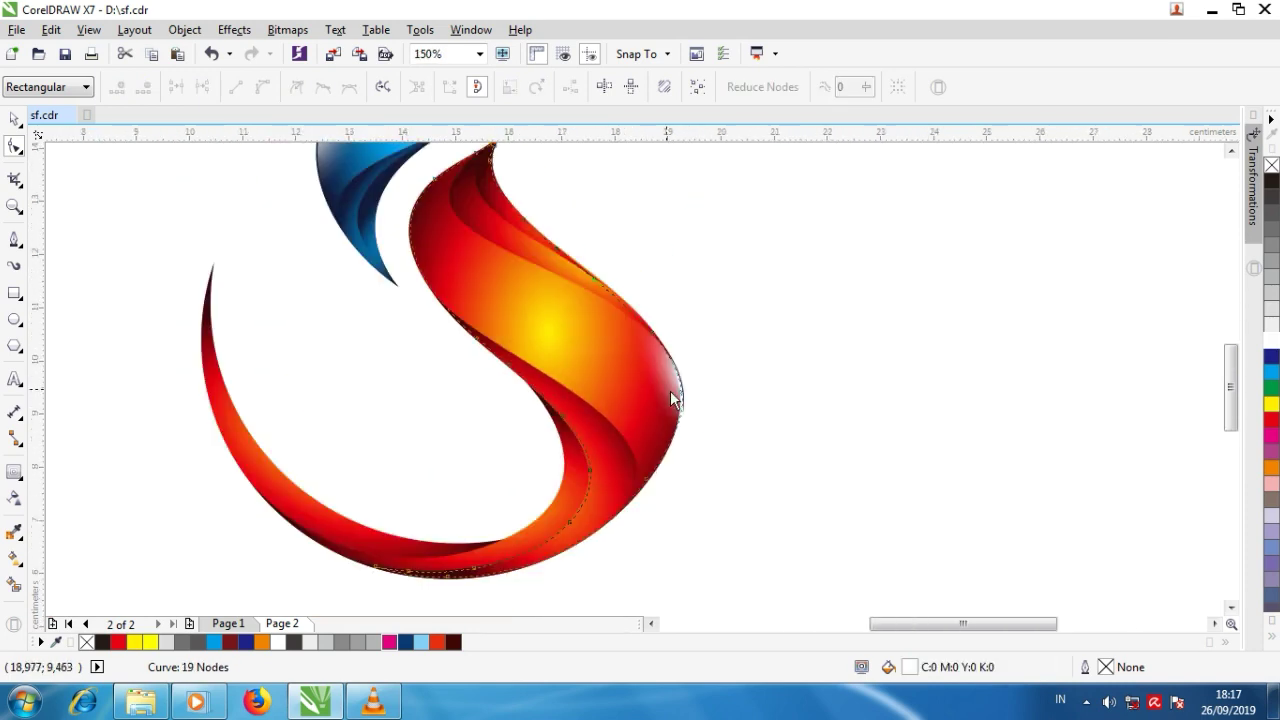
Step: Move the lower end node of the thin dark band inward along the red segment's right edge
scroll(690, 410, up, 3)
click(697, 440)
click(697, 536)
drag(700, 537, 682, 532)
scroll(670, 490, down, 3)
scroll(658, 447, up, 2)
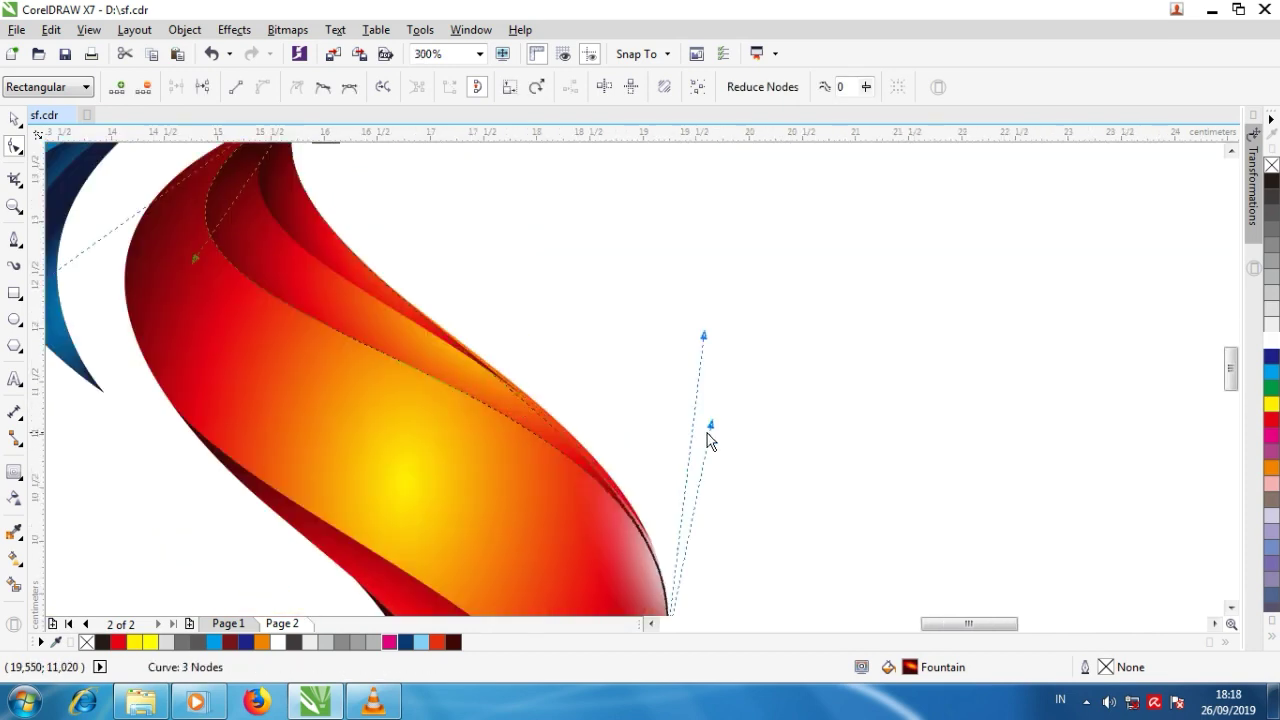
scroll(612, 400, down, 2)
scroll(659, 428, up, 2)
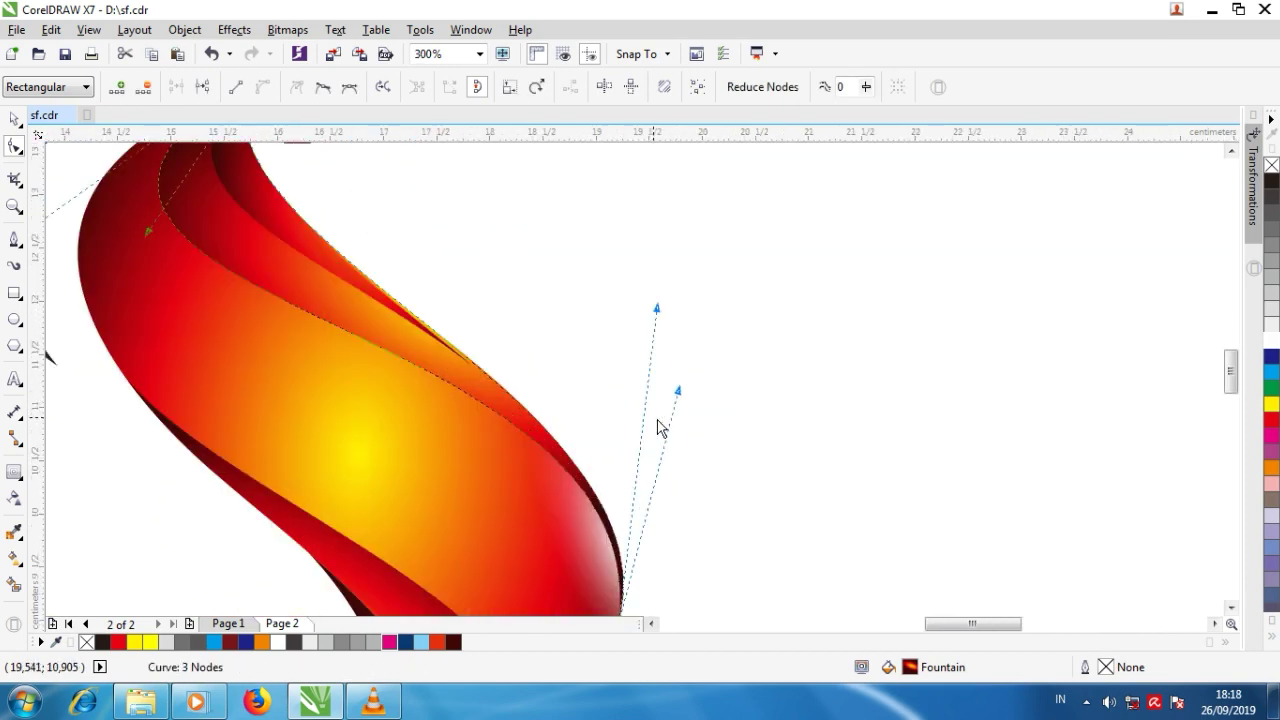
Step: Reshape the thin dark band by adjusting the curve handles of its lower end to follow the segment's outline
drag(659, 316, 673, 317)
drag(672, 310, 679, 310)
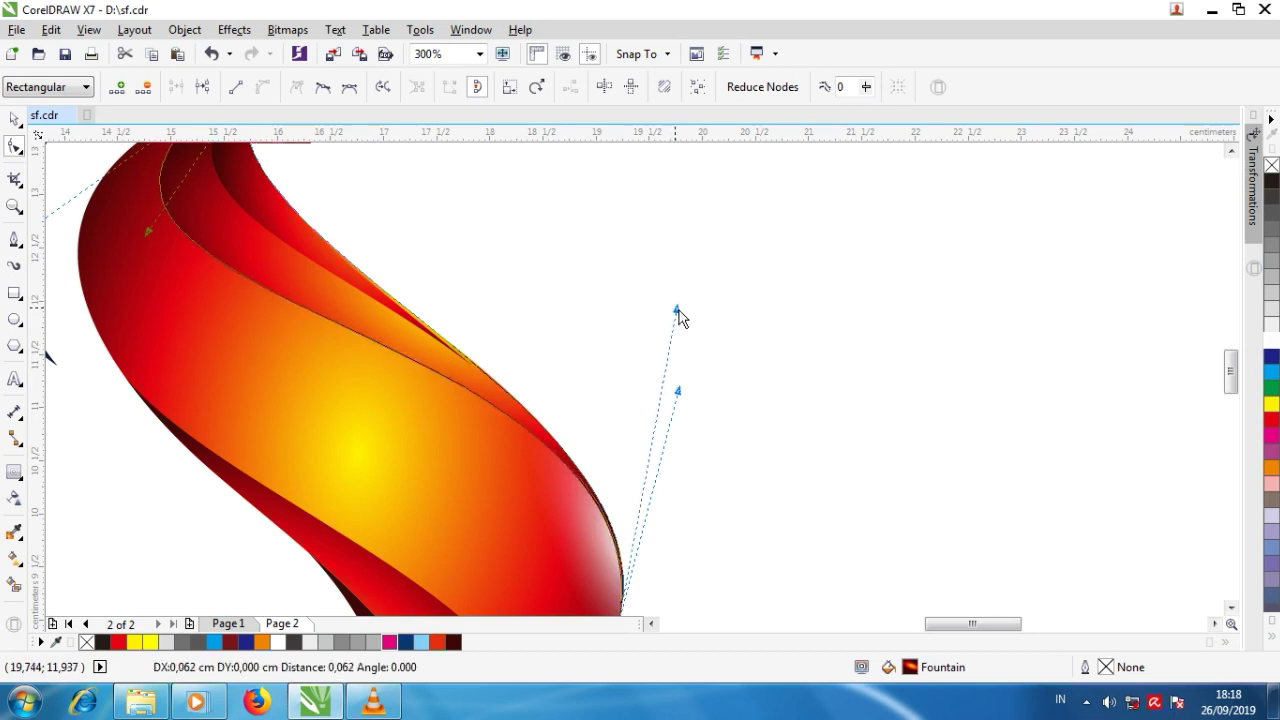
scroll(587, 297, down, 1)
scroll(612, 375, up, 1)
click(592, 545)
drag(649, 230, 638, 233)
drag(655, 312, 640, 303)
click(737, 349)
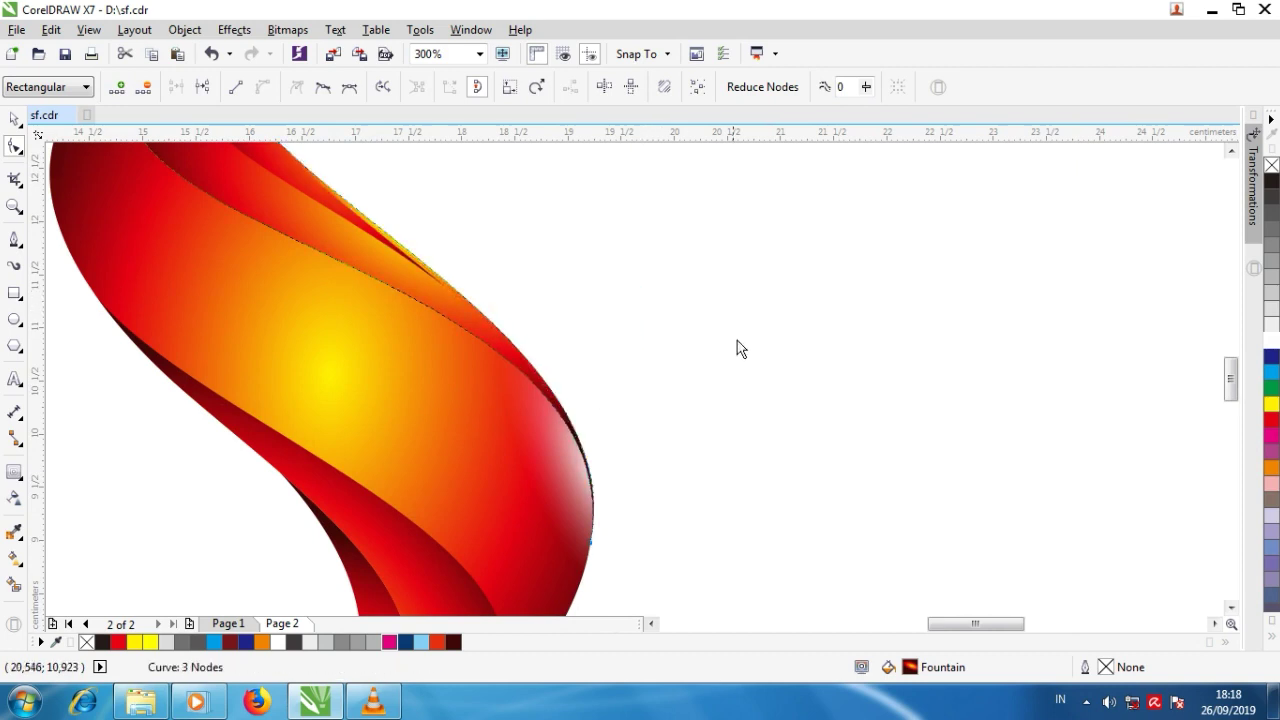
Step: Reposition the lower tip node of the narrow orange fold on the upper edge of the red segment
scroll(451, 303, down, 1)
scroll(445, 283, up, 1)
scroll(445, 283, up, 1)
click(636, 412)
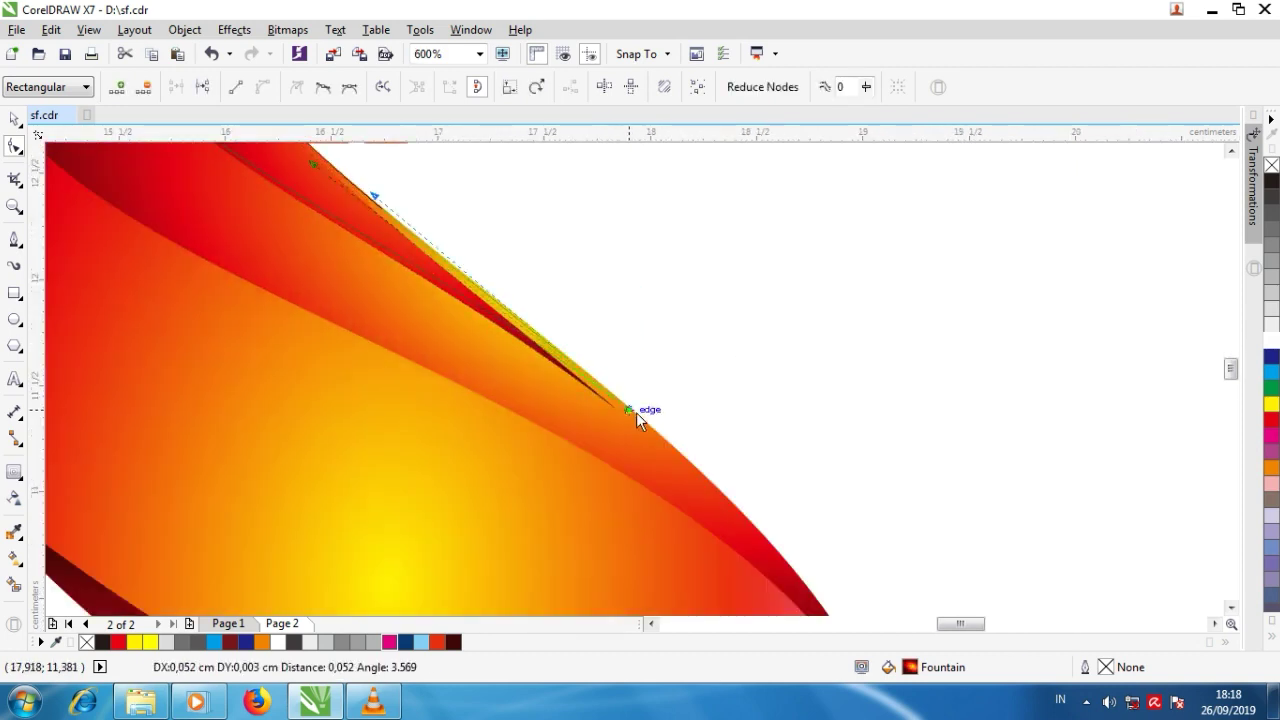
drag(636, 412, 618, 395)
scroll(632, 410, up, 2)
scroll(618, 395, down, 4)
click(747, 384)
scroll(606, 338, down, 1)
click(14, 119)
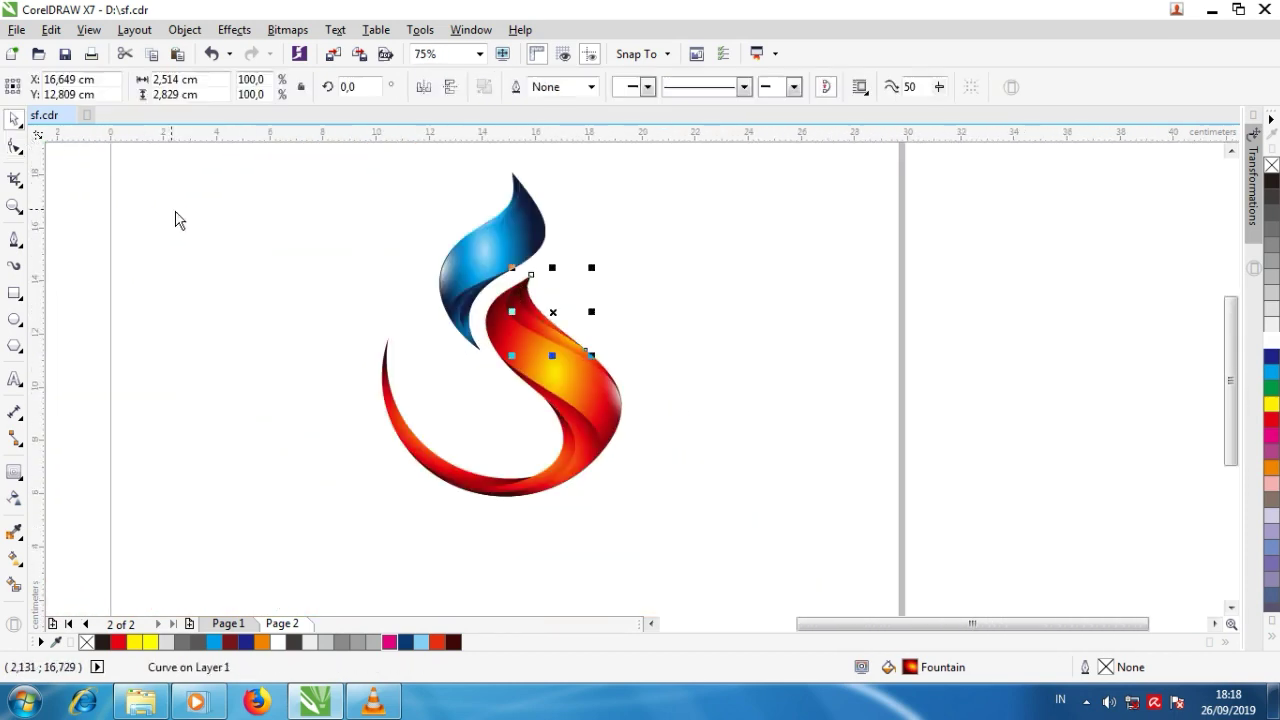
Step: Delete the existing white highlight shape from the red segment
click(177, 218)
scroll(603, 393, up, 2)
click(661, 404)
right_click(664, 402)
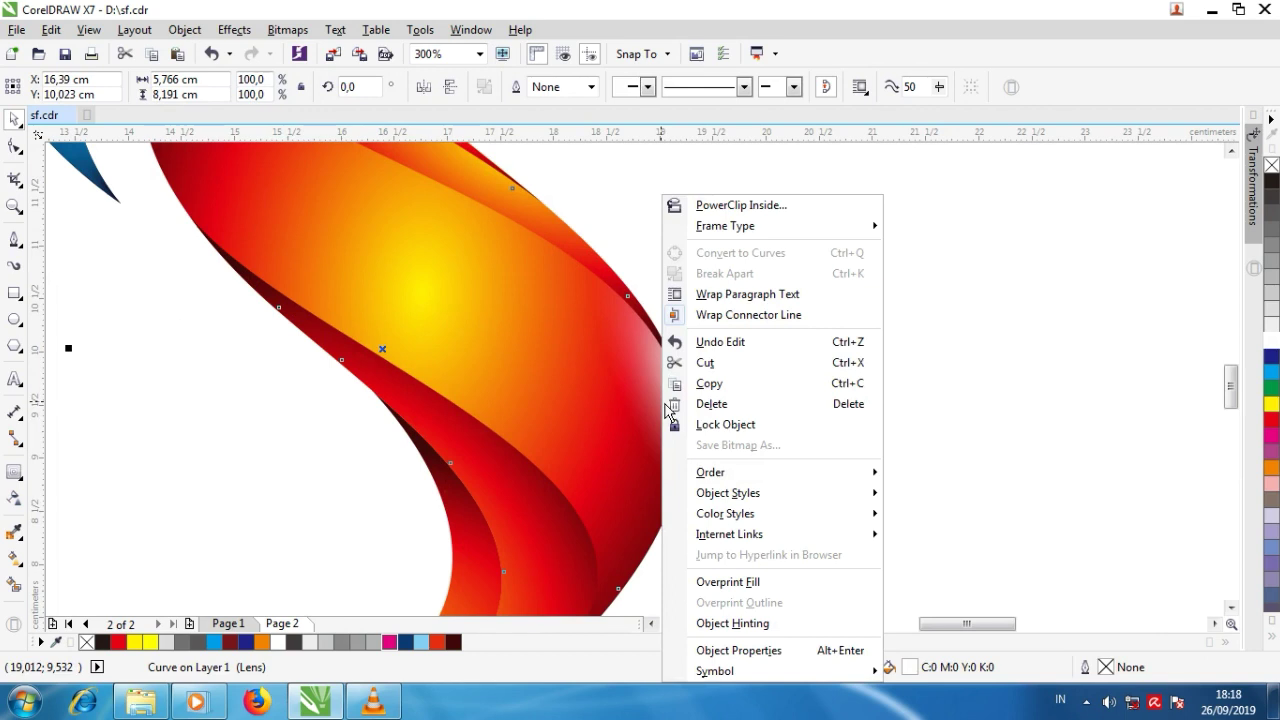
click(690, 403)
Step: Create a one-step 0.03 cm inside contour of the red segment's base curve and break the contour apart
click(630, 412)
scroll(623, 409, down, 1)
click(14, 472)
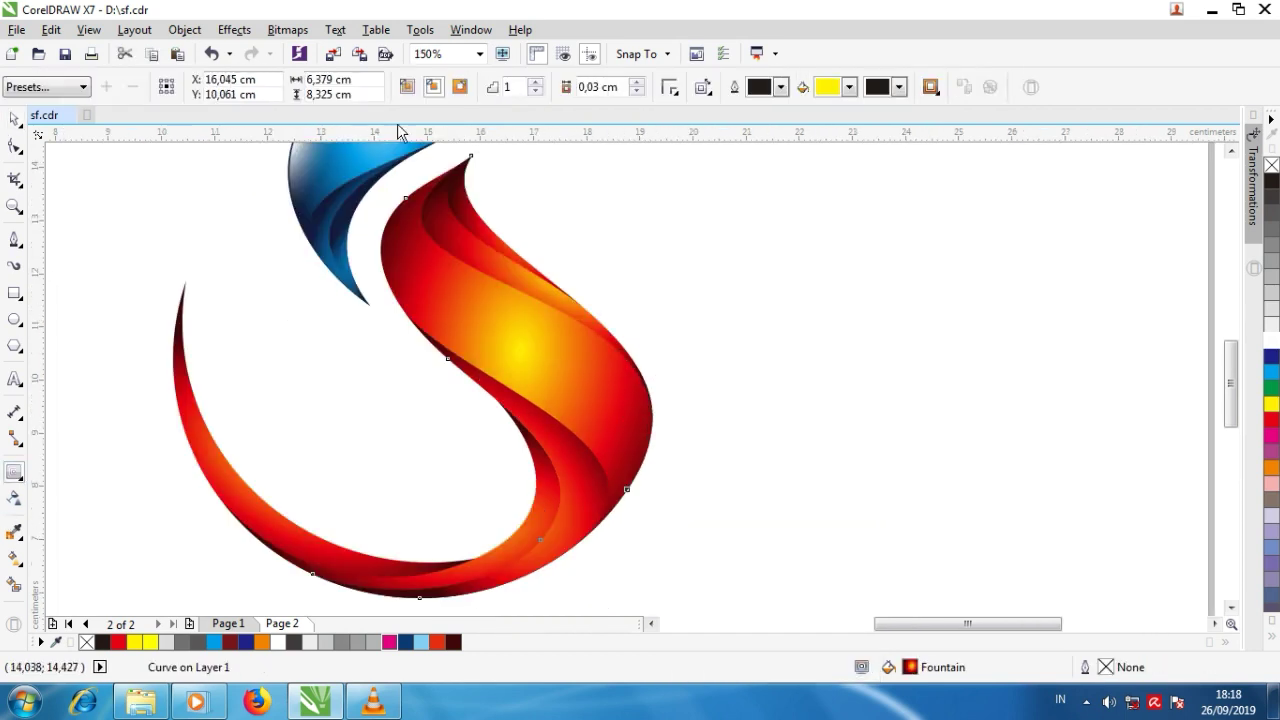
click(436, 87)
click(178, 33)
click(212, 310)
Step: Fill the separated contour shape with white and give it an elliptical fountain transparency
click(14, 119)
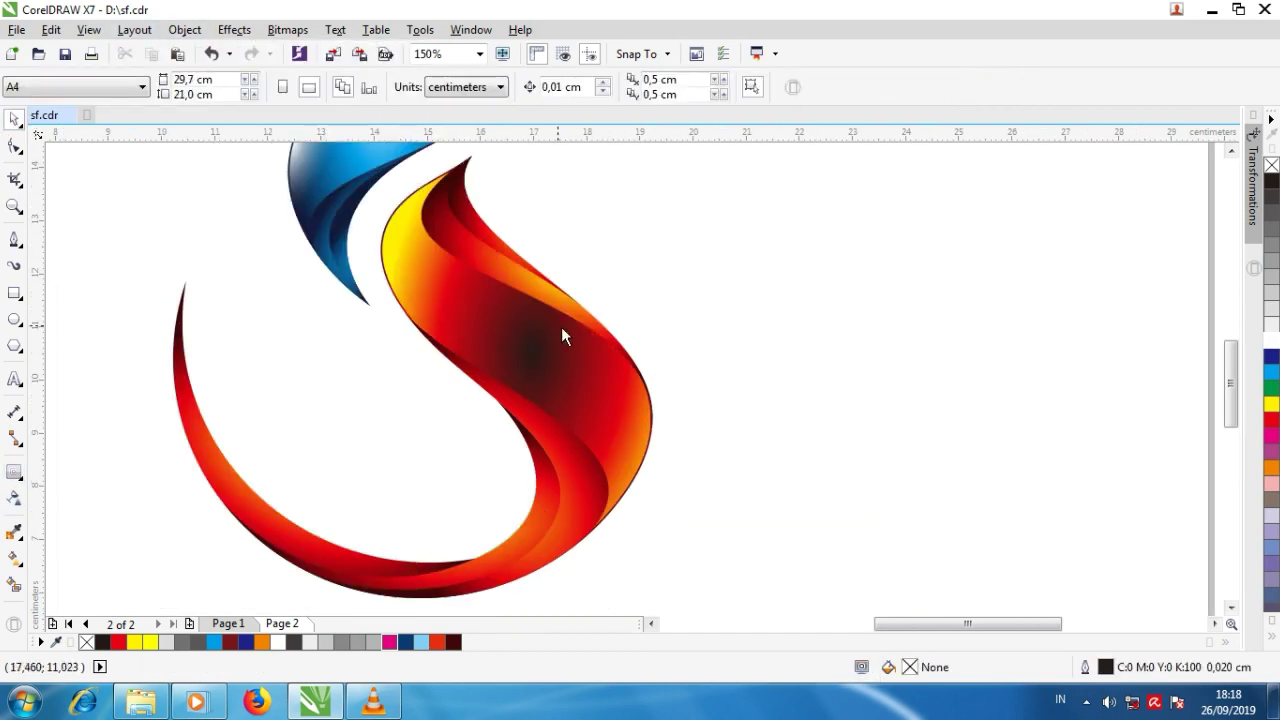
click(563, 334)
click(1271, 340)
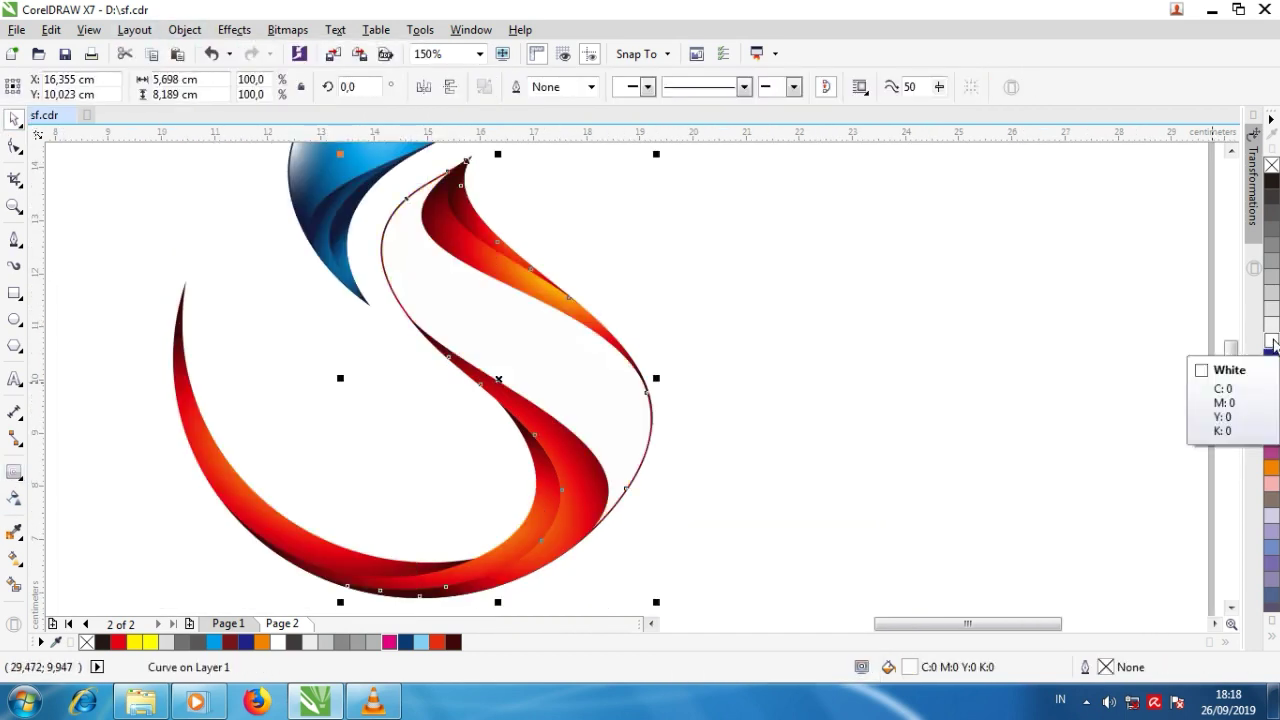
click(14, 497)
click(65, 87)
click(367, 89)
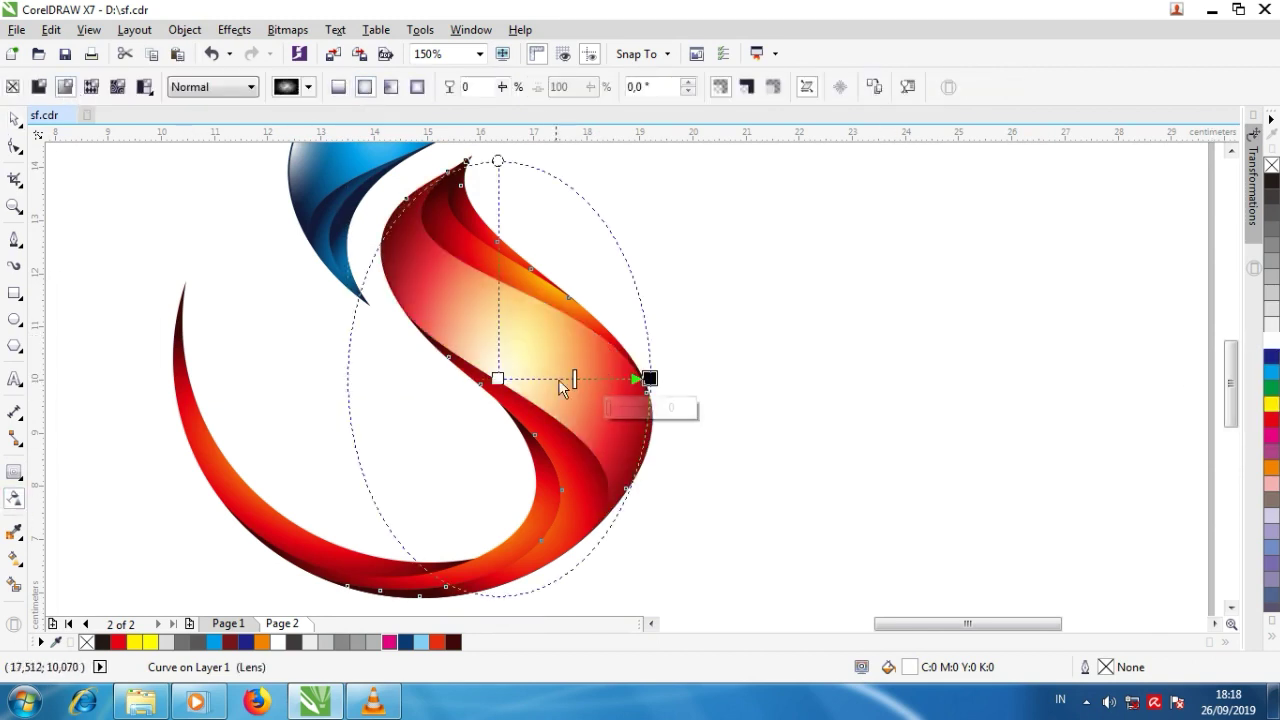
Step: Shape the transparency ellipse at about 152.9° so the white highlight stays on the red segment's right edge
drag(499, 380, 615, 349)
drag(580, 465, 645, 494)
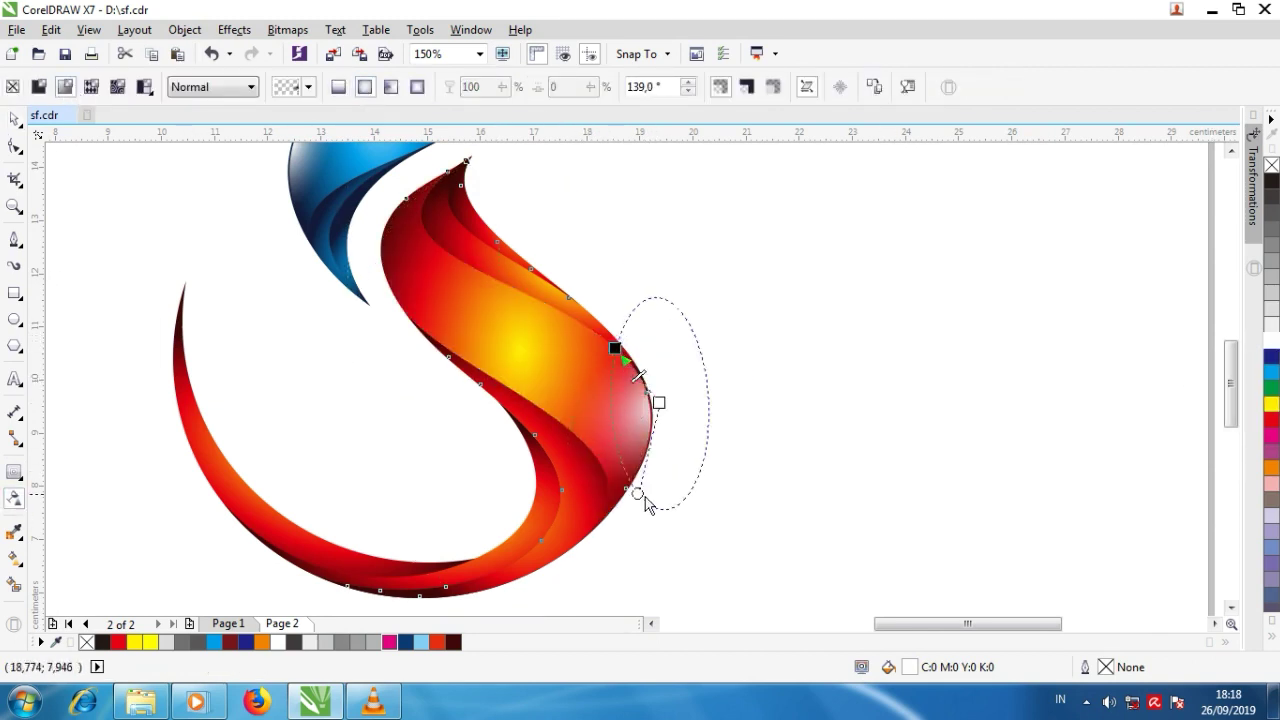
drag(615, 349, 584, 346)
scroll(652, 401, up, 2)
drag(665, 380, 651, 392)
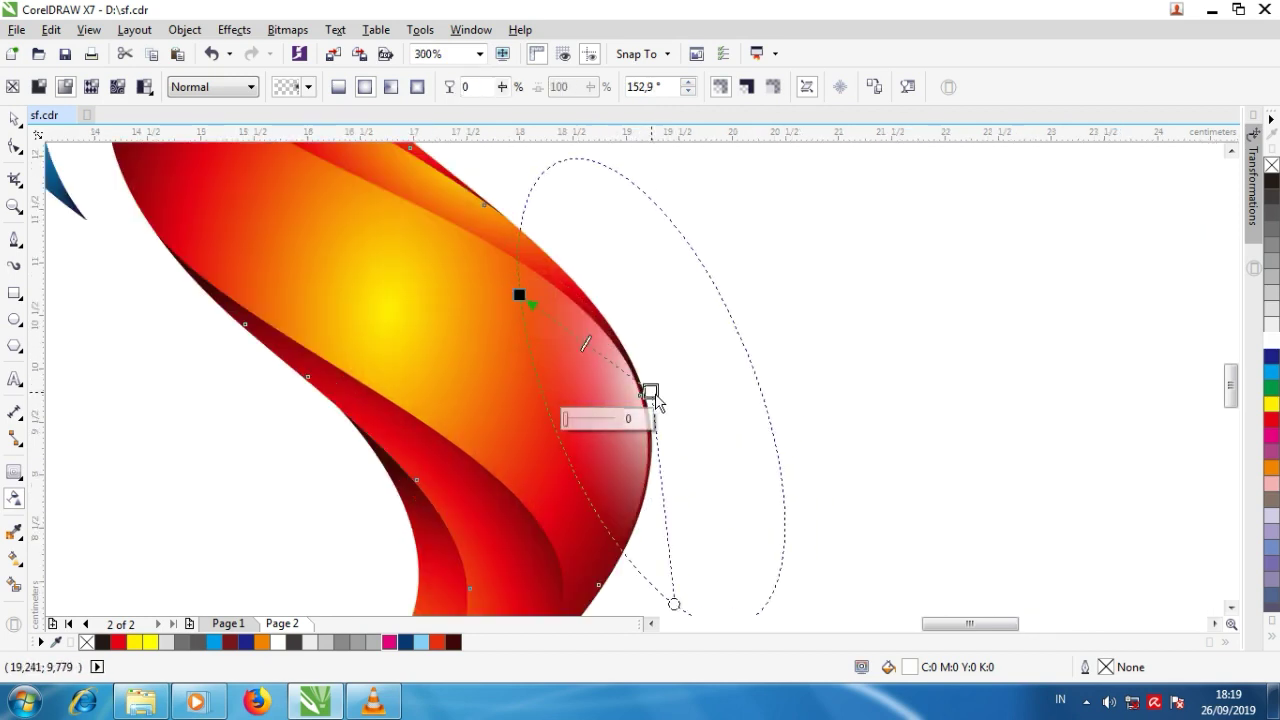
scroll(652, 393, down, 2)
click(17, 120)
click(92, 197)
Step: Select all parts of the logo and group them
scroll(483, 305, down, 1)
scroll(494, 277, up, 1)
scroll(491, 291, down, 1)
drag(349, 435, 605, 242)
key(ctrl+g)
Step: Rotate the logo group to about 7.8° and scale it down to about 33.9%
click(490, 313)
drag(536, 409, 547, 392)
click(562, 392)
click(512, 337)
drag(531, 217, 489, 271)
Step: Draw a flat ellipse of about 3.05 by 0.55 cm beneath the logo
scroll(461, 310, up, 2)
click(14, 320)
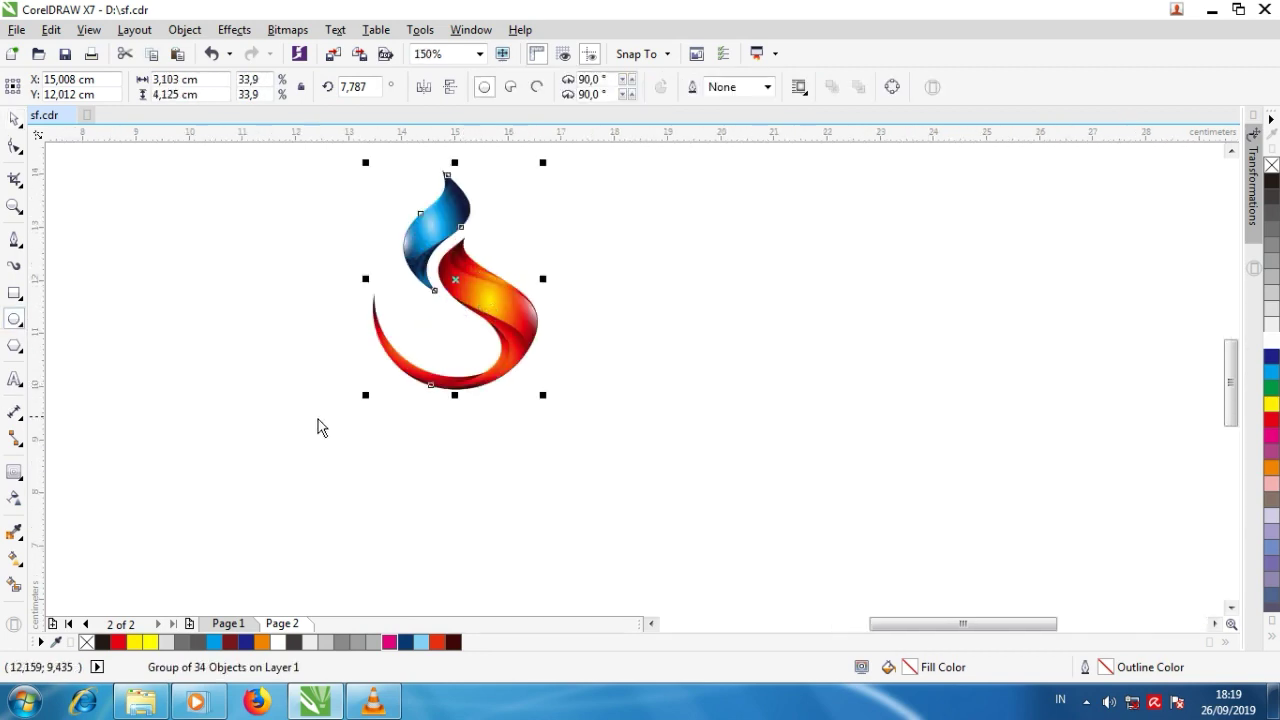
drag(373, 412, 536, 441)
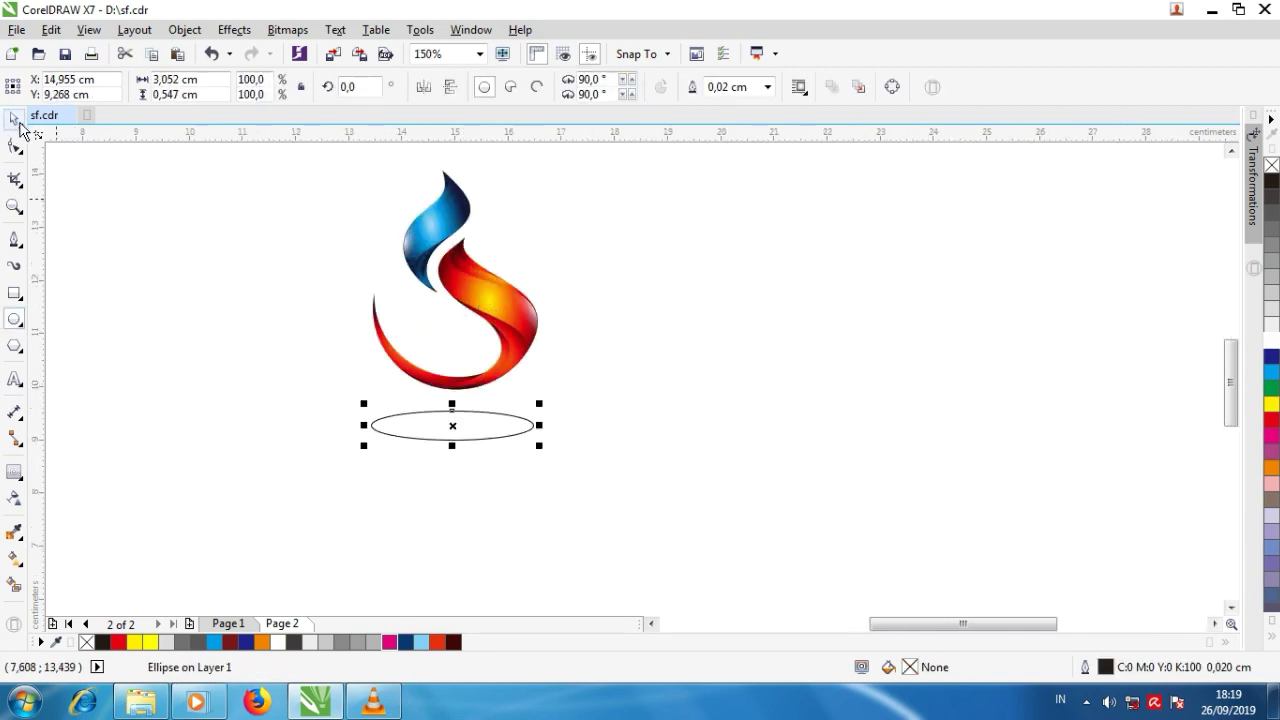
Step: Give the ellipse an elliptical fountain fill from a red centre to a white outer edge with 100% transparency
click(14, 558)
click(65, 87)
click(260, 87)
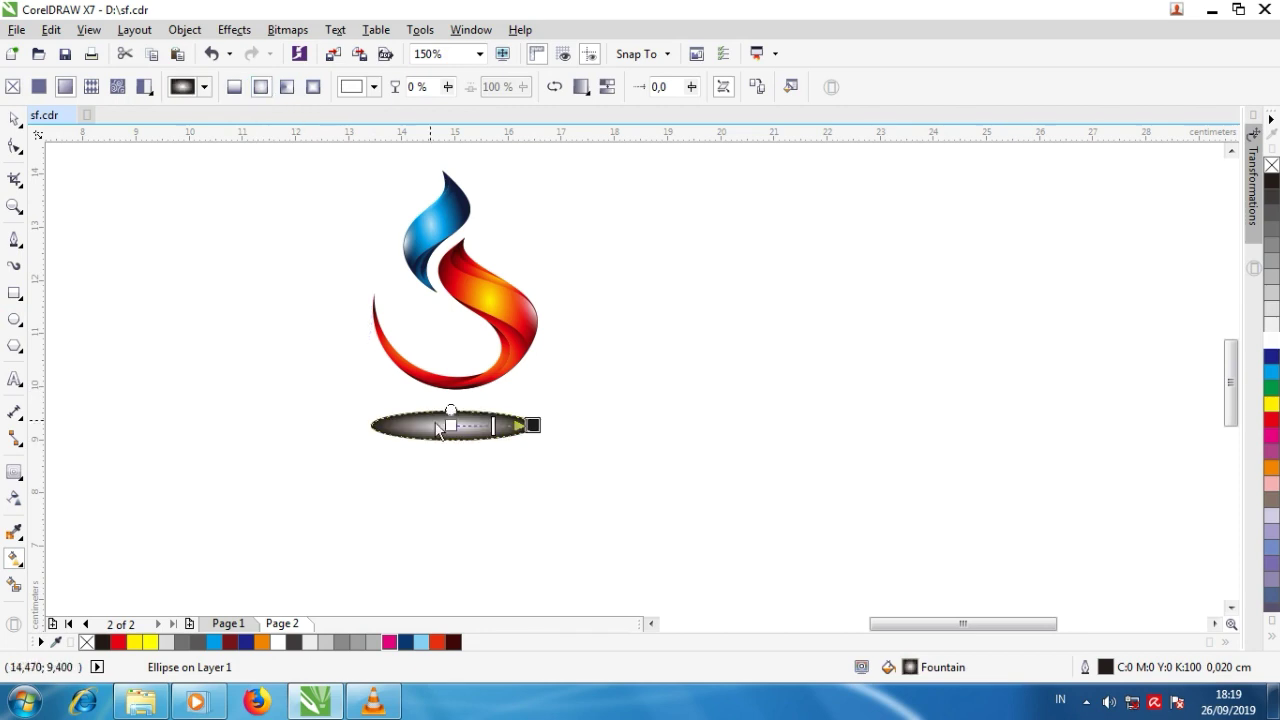
click(1274, 423)
click(534, 427)
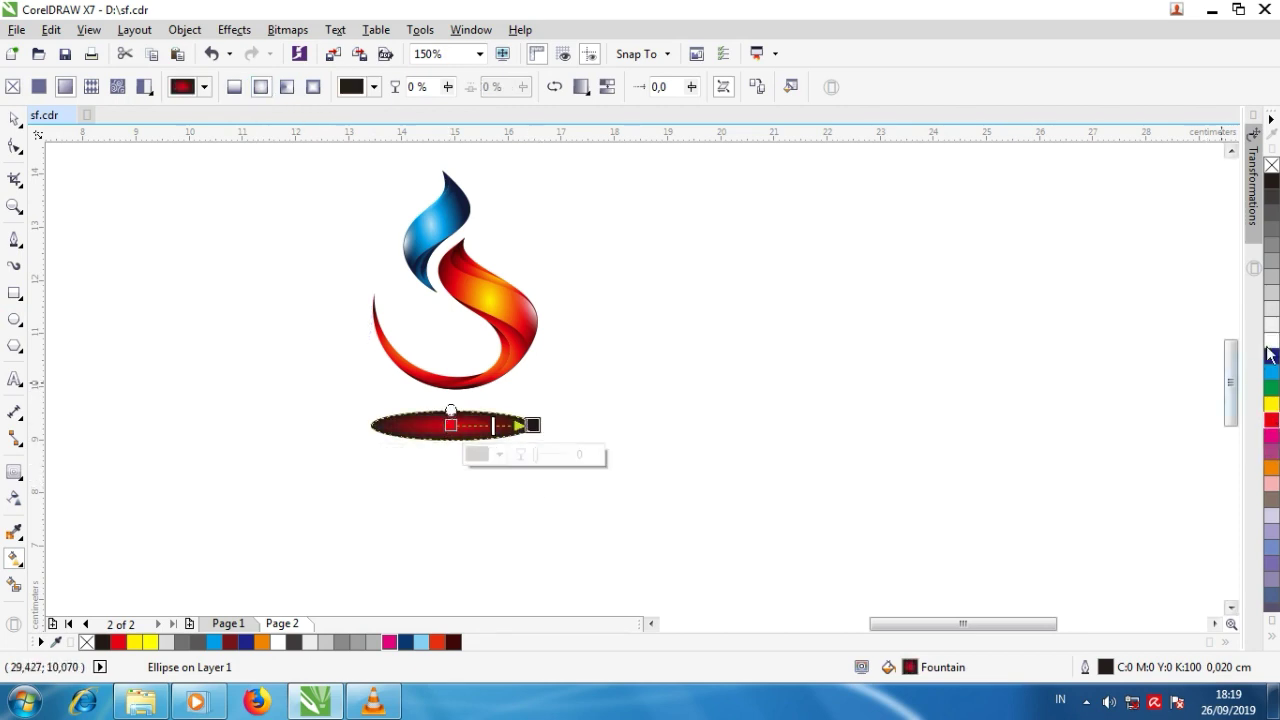
click(1271, 341)
drag(536, 455, 573, 457)
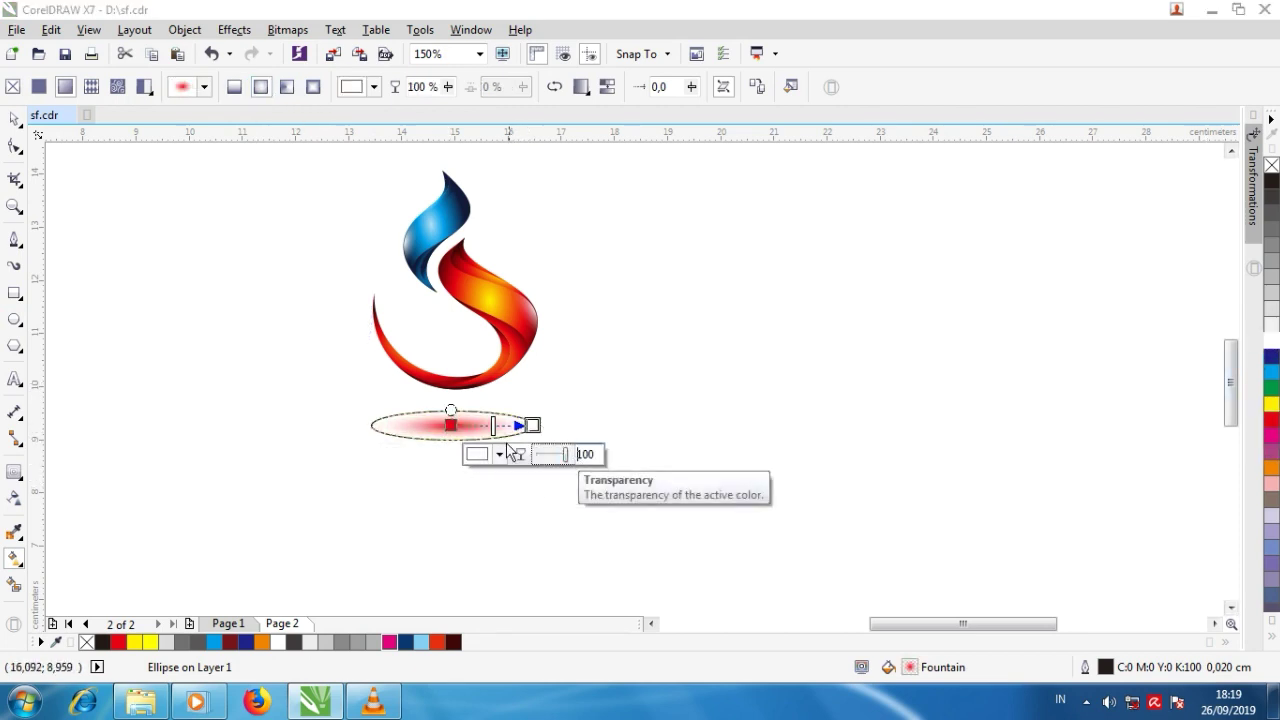
Step: Try a darker red, C34 M100 Y100 K2, at the centre of the ellipse's fountain fill
click(452, 427)
click(418, 456)
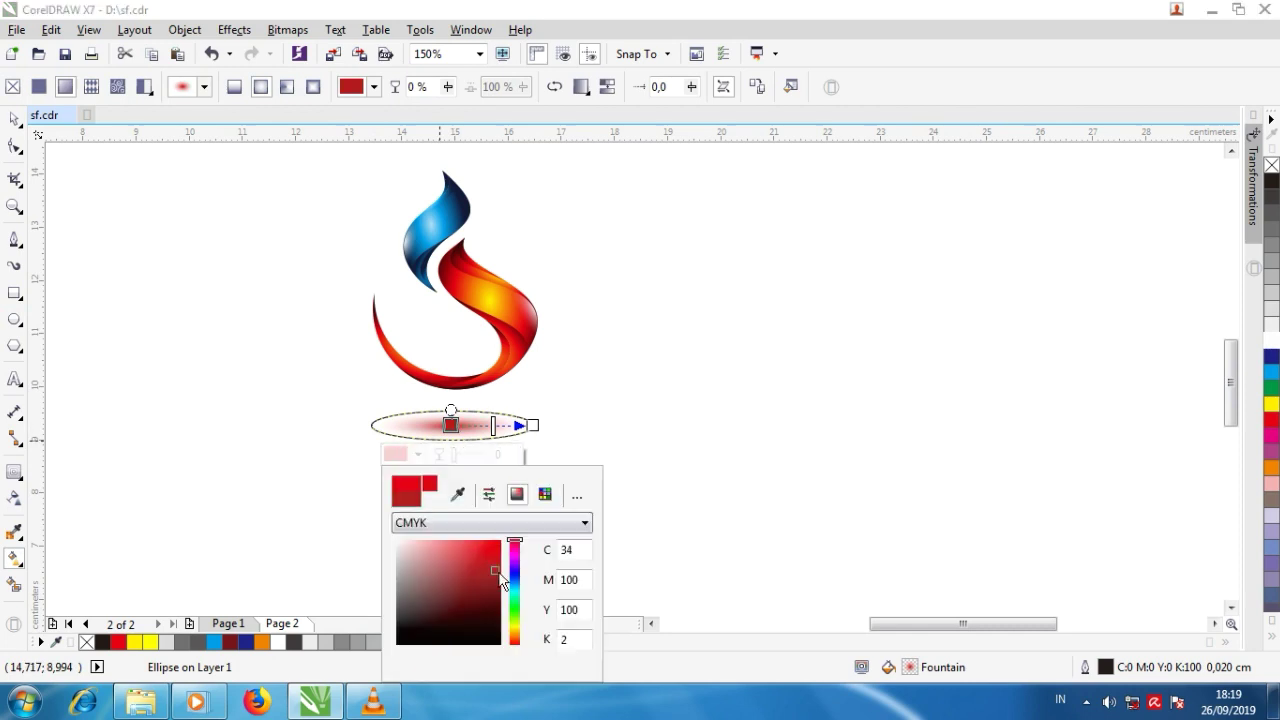
click(1166, 303)
Step: Make the red ellipse outline-free and about 3.9 cm wide, and move it up closer beneath the logo
click(14, 118)
key(Escape)
click(463, 429)
drag(539, 426, 563, 431)
drag(466, 428, 501, 418)
scroll(447, 415, up, 1)
scroll(447, 415, up, 1)
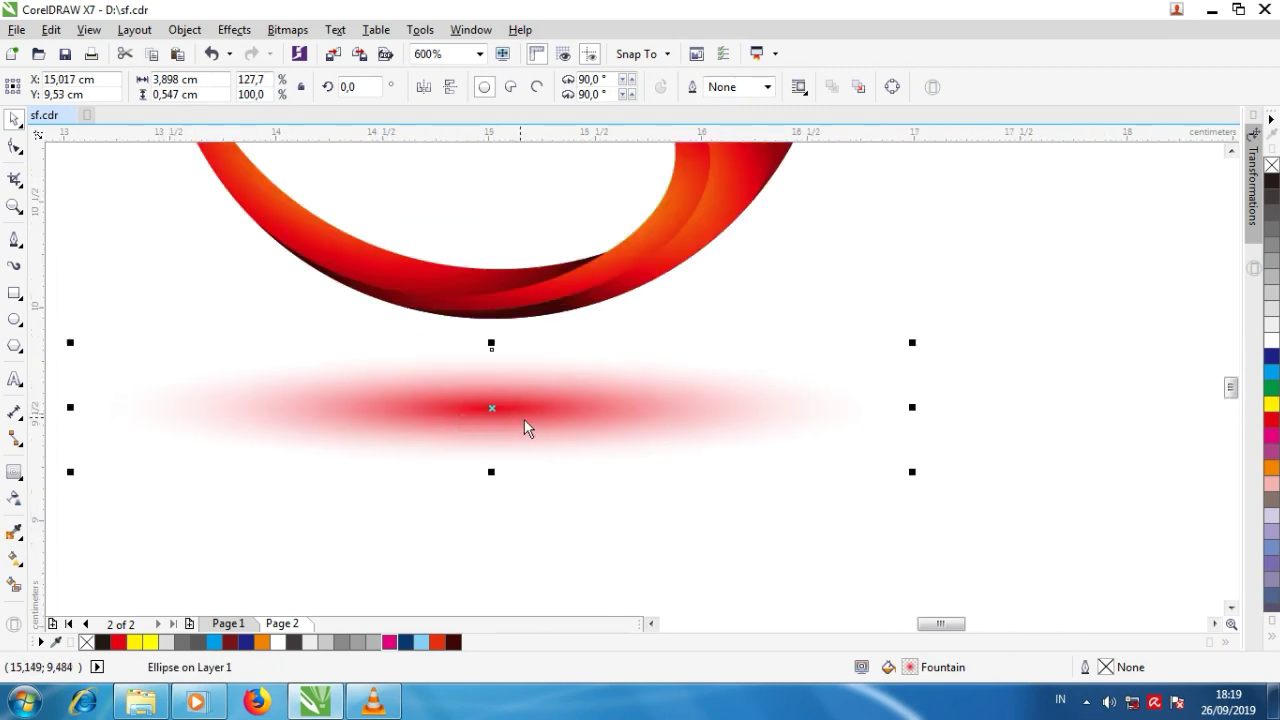
scroll(549, 402, down, 1)
click(568, 360)
Step: Group the logo with its red shadow ellipse and centre the group on the page
scroll(568, 360, down, 2)
drag(426, 224, 700, 430)
key(ctrl+g)
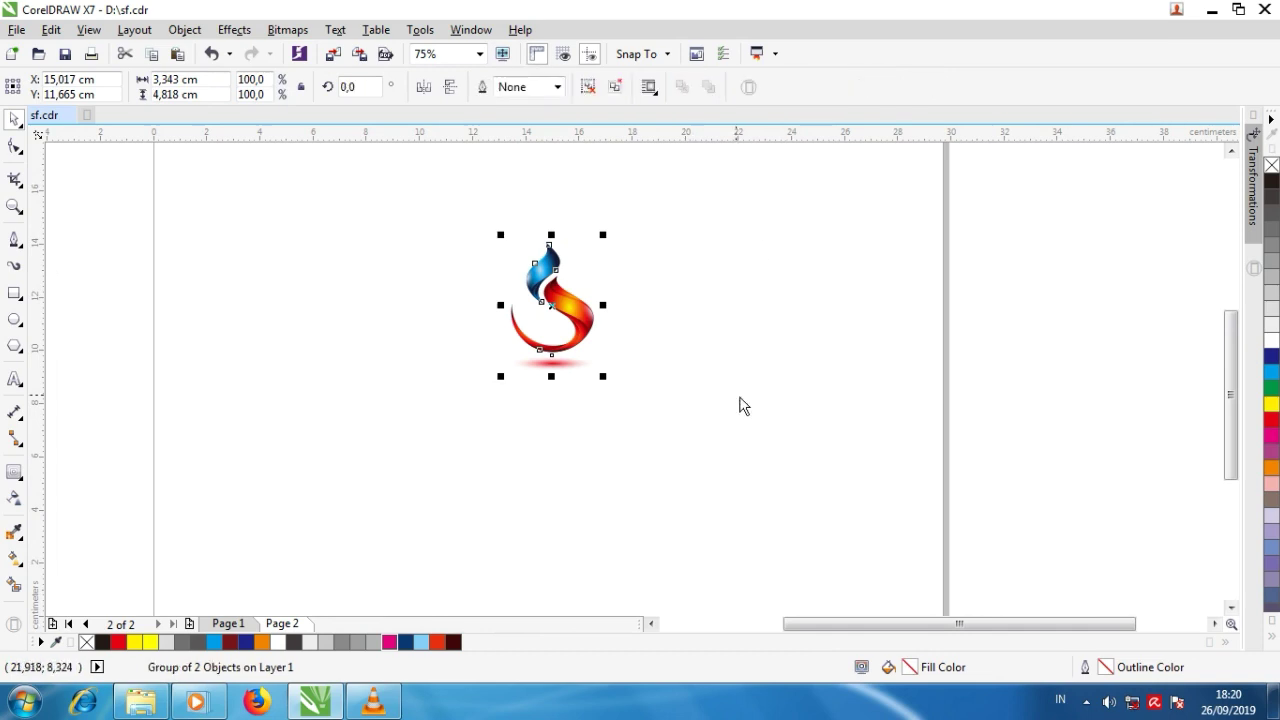
key(p)
key(Escape)
Step: Create a page-sized rectangle of 29.7 by 21 cm around the logo
key(z)
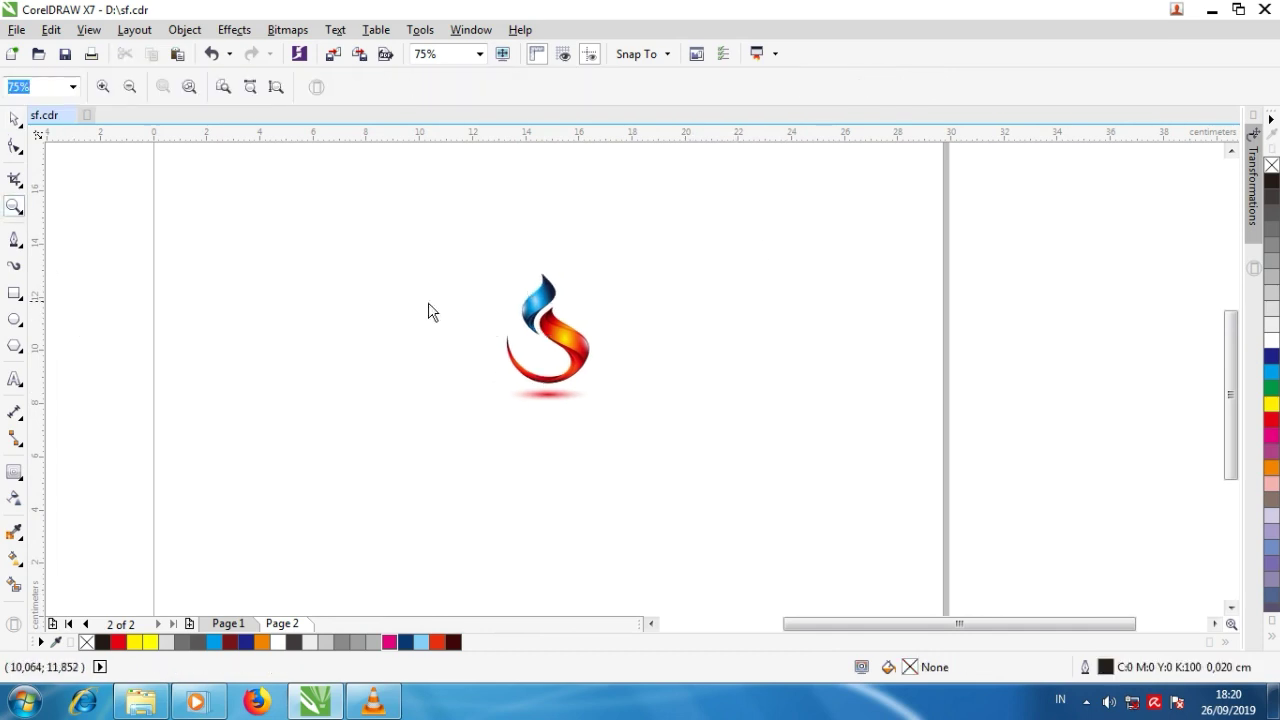
drag(718, 441, 719, 441)
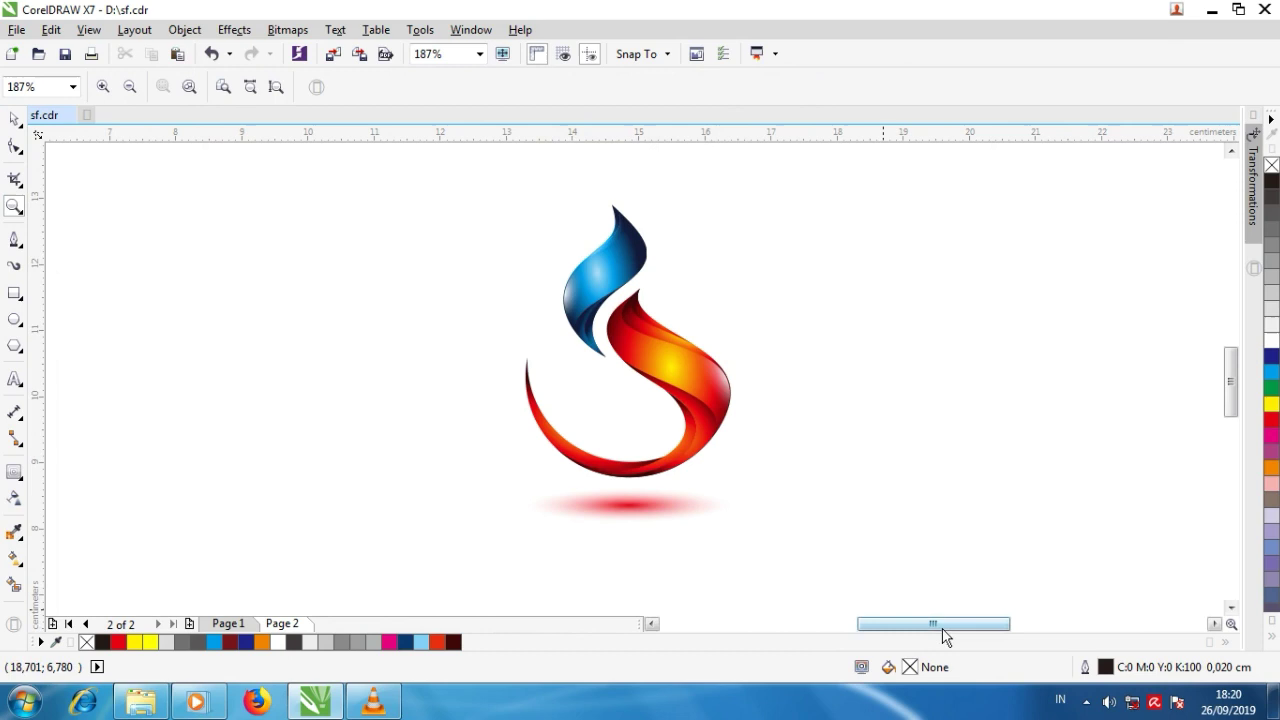
drag(942, 628, 946, 626)
drag(1231, 408, 1230, 405)
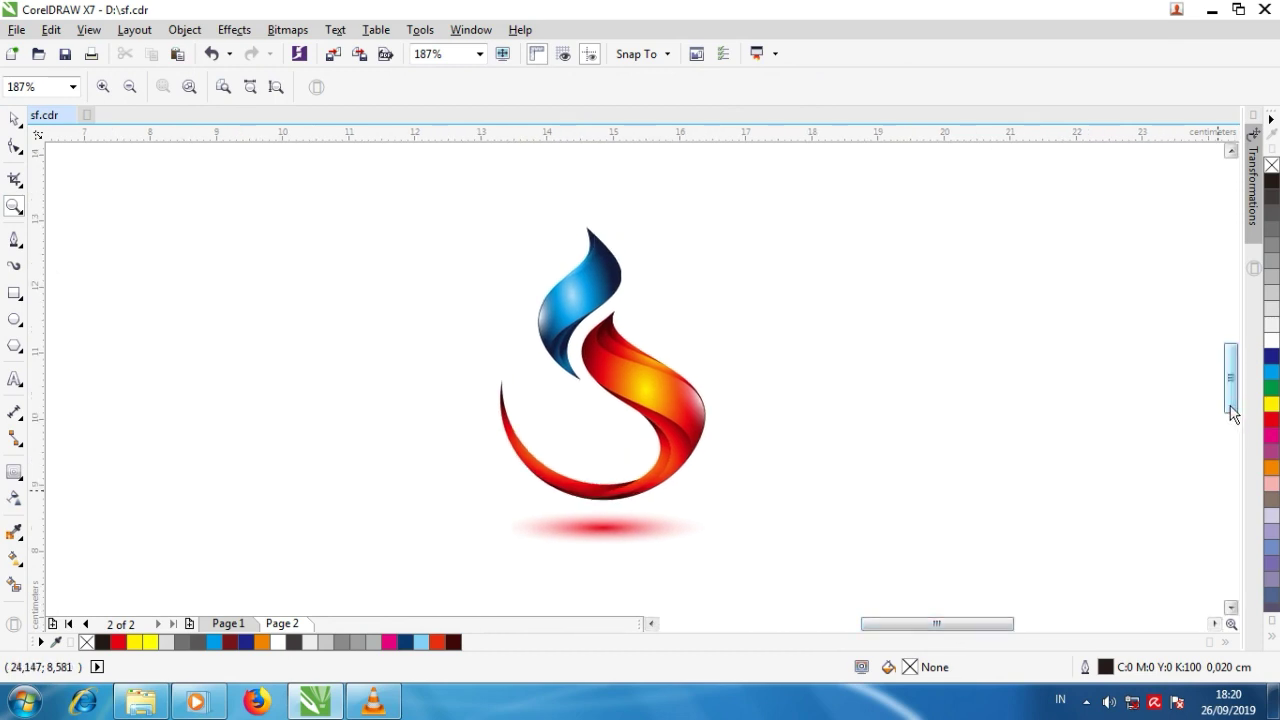
click(19, 121)
key(F6)
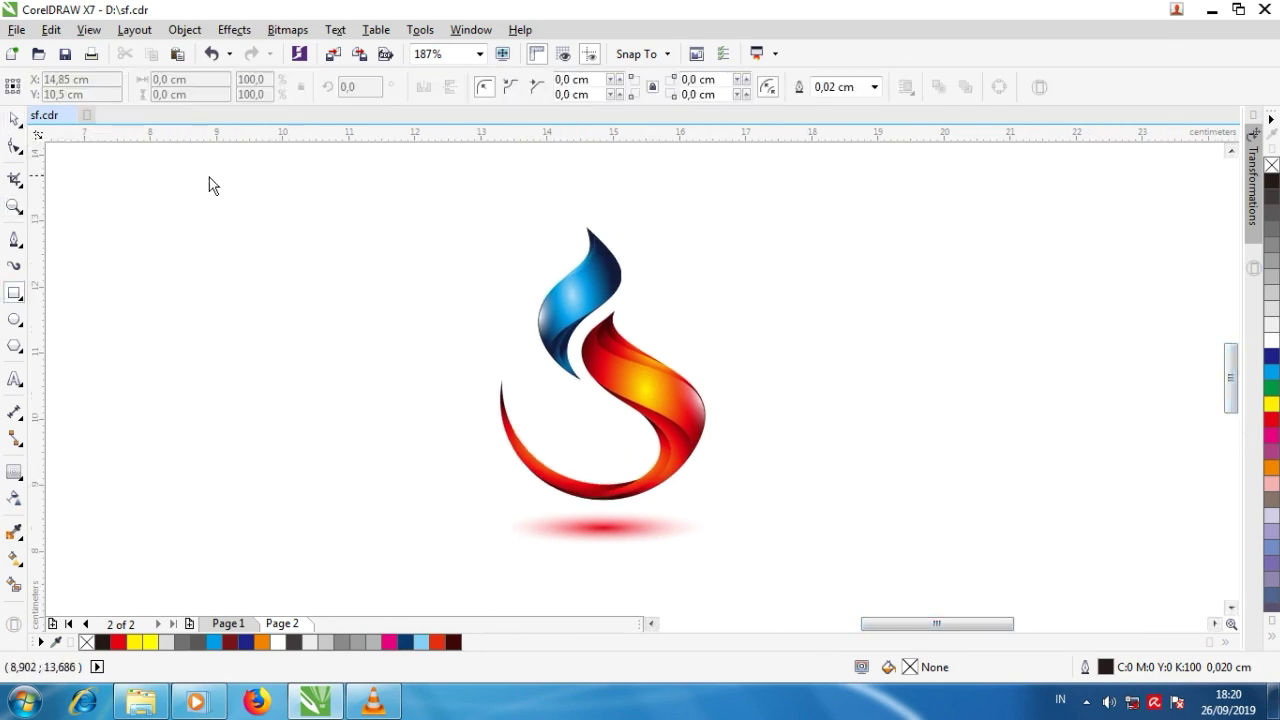
double_click(17, 300)
click(15, 120)
scroll(358, 214, down, 2)
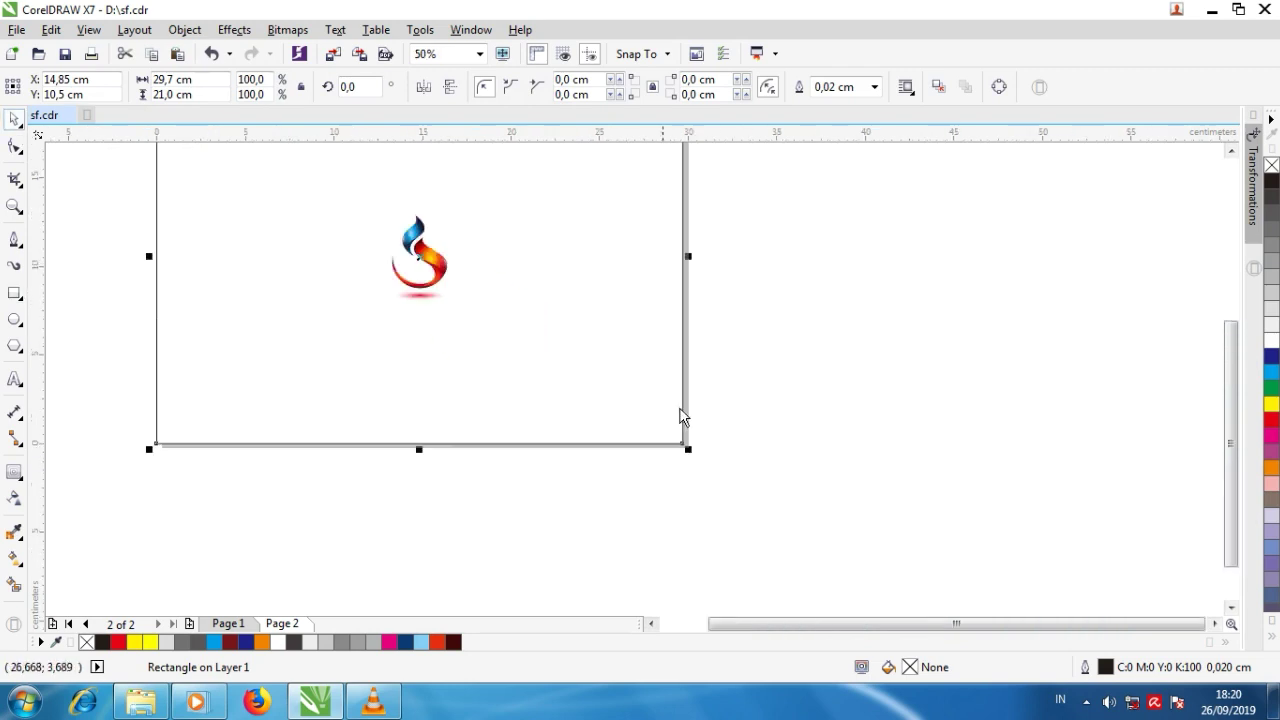
Step: Fill the page-sized rectangle with light grey and remove its outline
scroll(680, 412, down, 1)
scroll(671, 413, up, 1)
click(1273, 266)
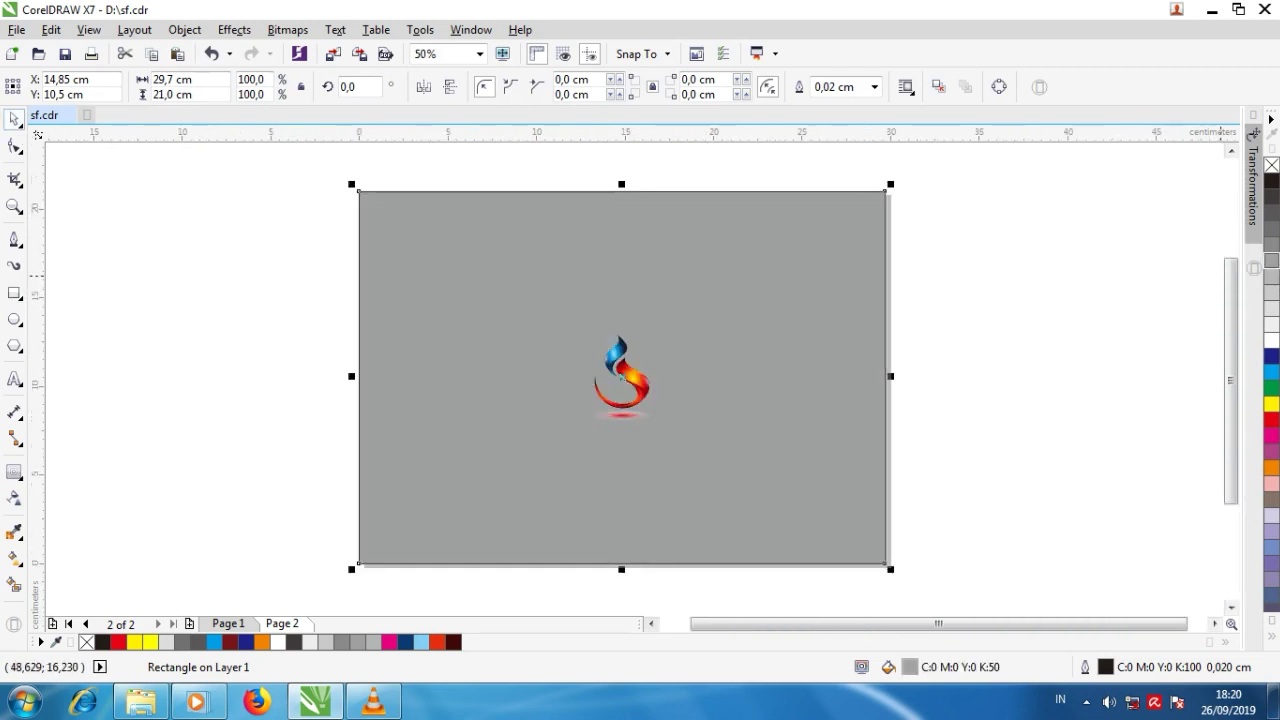
right_click(1274, 168)
click(1274, 277)
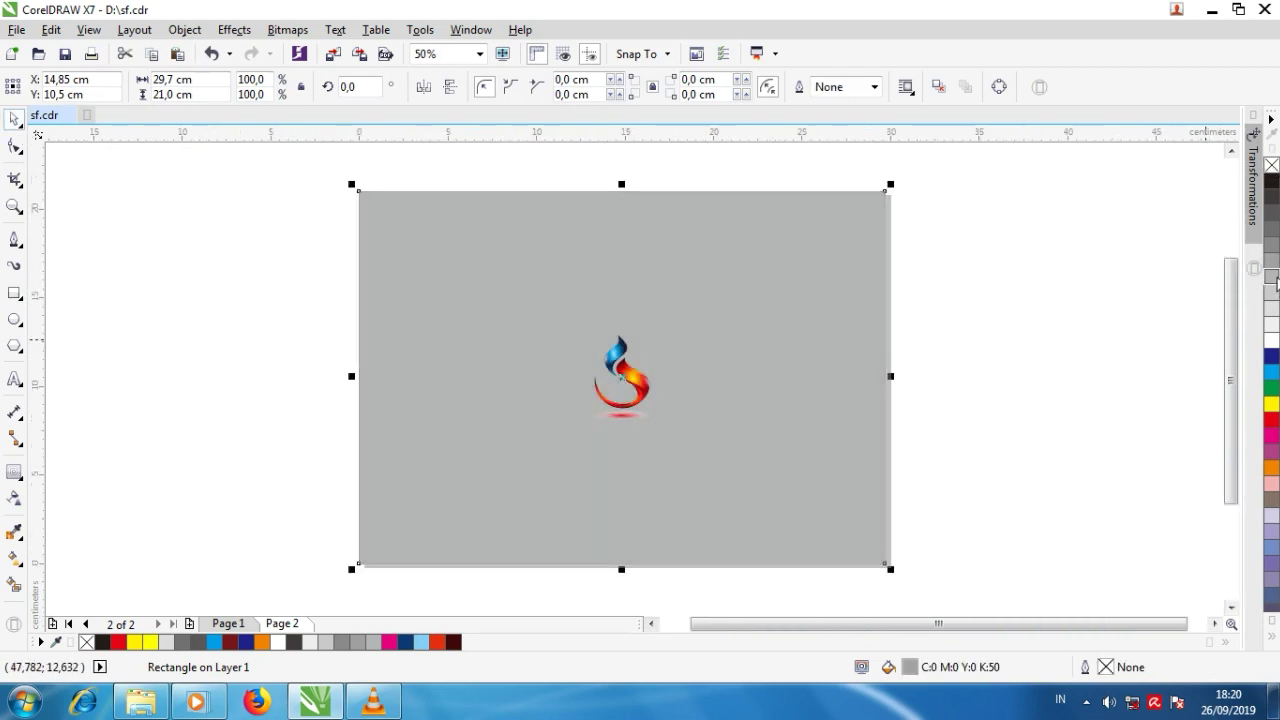
click(1274, 291)
click(256, 440)
Step: Shrink the grey rectangle about its centre to about 12.6 cm wide, keeping its proportions
click(721, 508)
drag(891, 570, 742, 482)
Step: Ungroup the logo from its shadow and set the outer colour of the red ellipse's fountain fill to the background's light grey
scroll(633, 404, up, 2)
click(661, 459)
key(ctrl+u)
click(1080, 334)
click(610, 461)
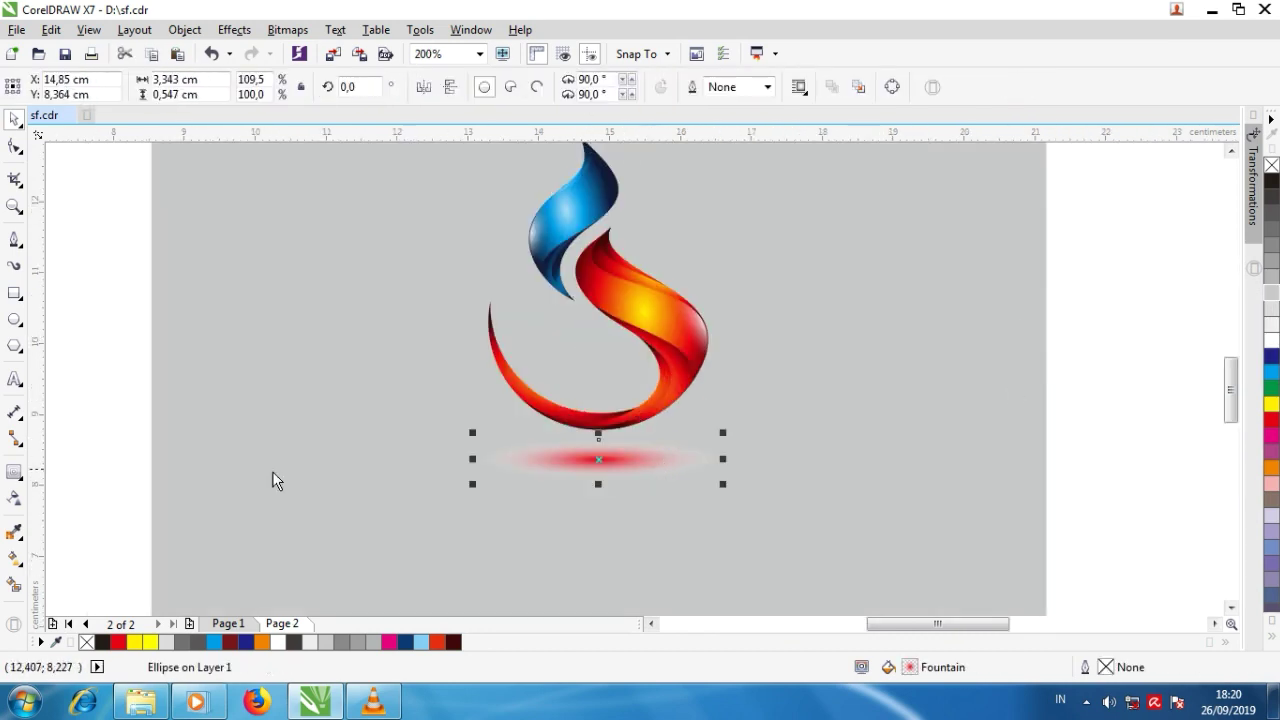
click(14, 558)
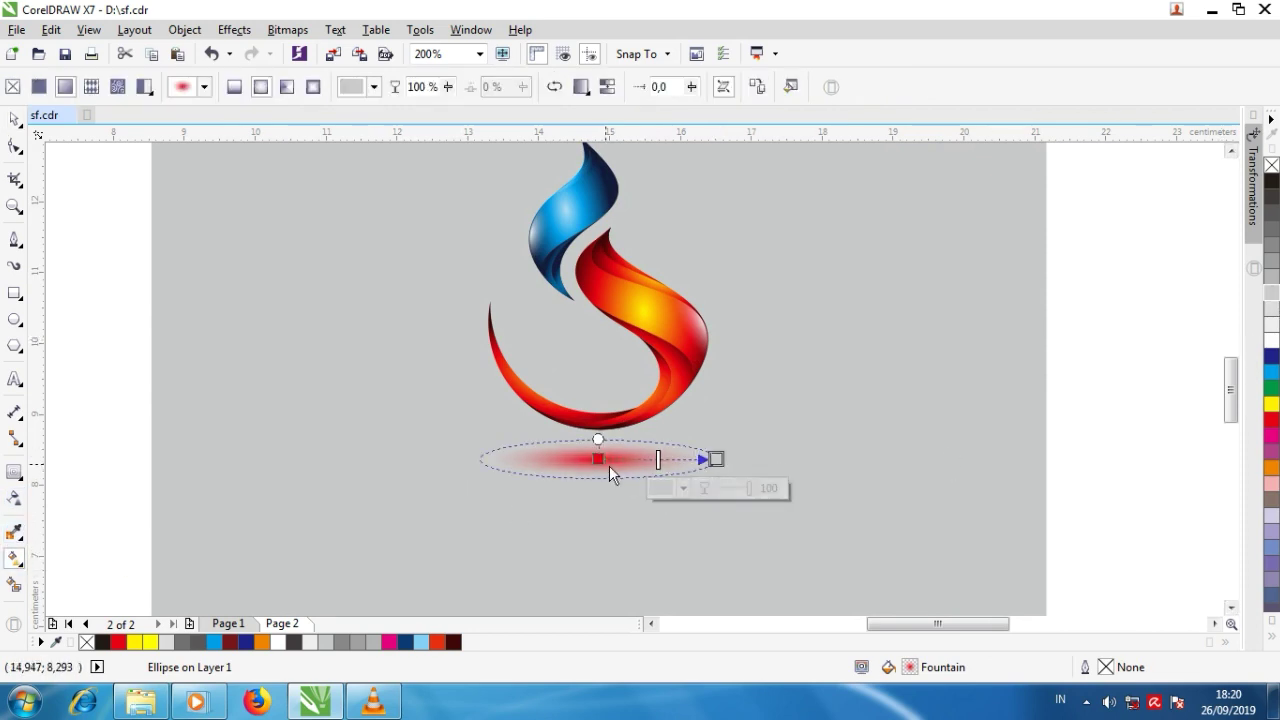
scroll(609, 465, up, 2)
click(600, 458)
key(space)
Step: Zoom in on the finished logo against its grey background with nothing selected
scroll(547, 358, down, 4)
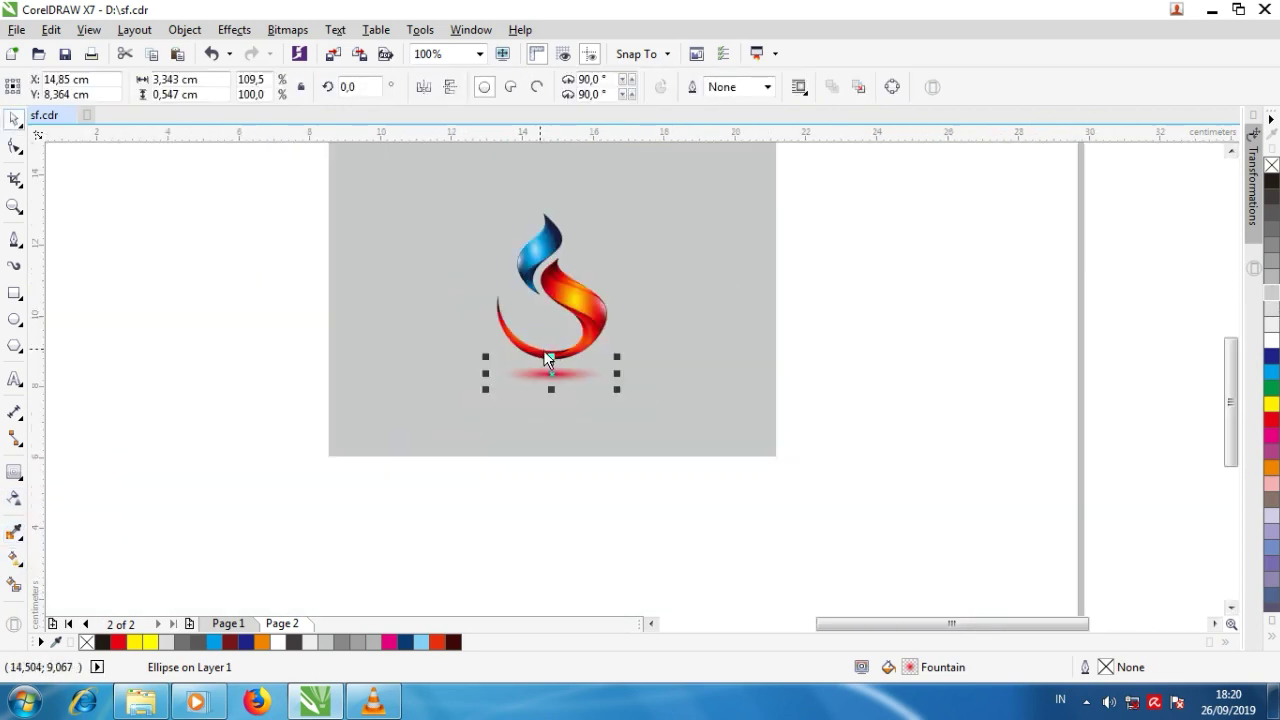
key(z)
drag(732, 418, 739, 419)
key(space)
key(Escape)
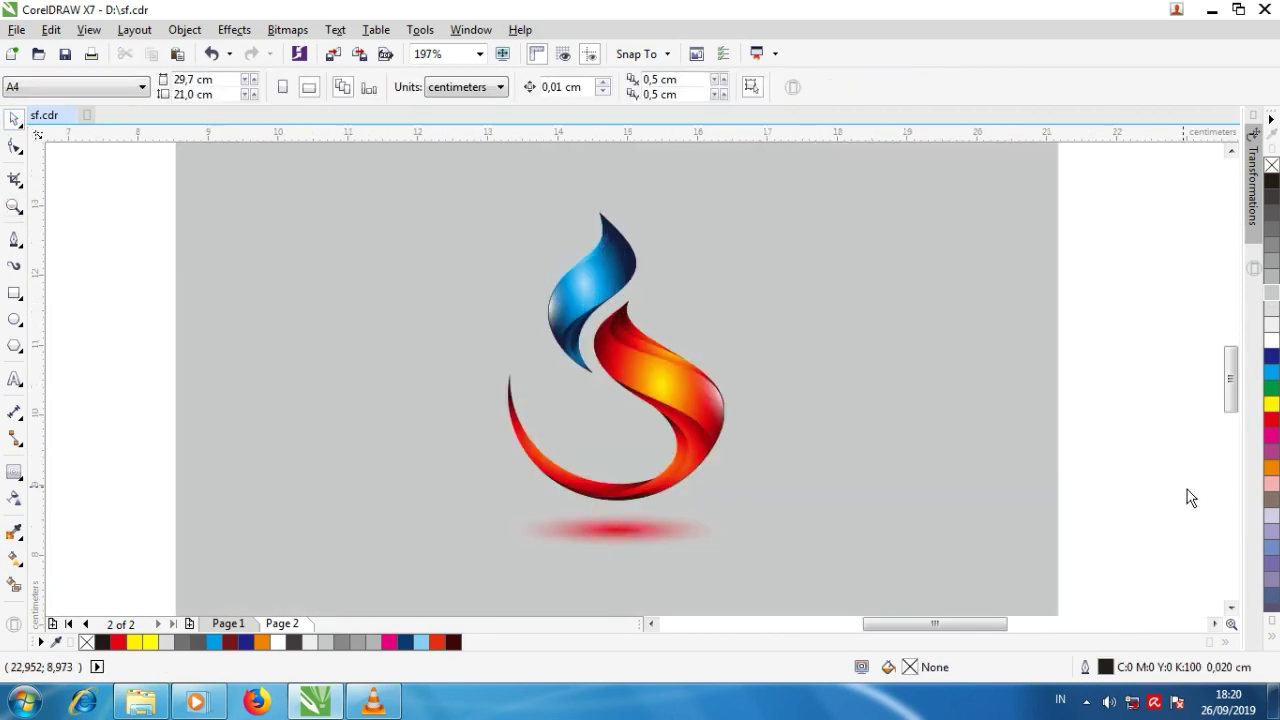